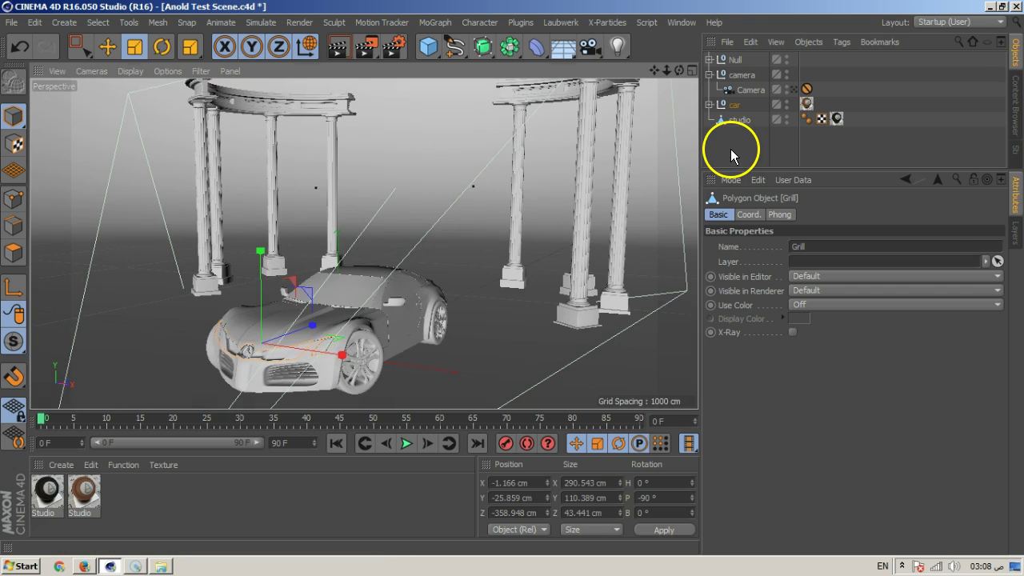
Clear the object selection, collapse the camera group and add an Arnold spot_light to the scene
click(731, 149)
click(709, 74)
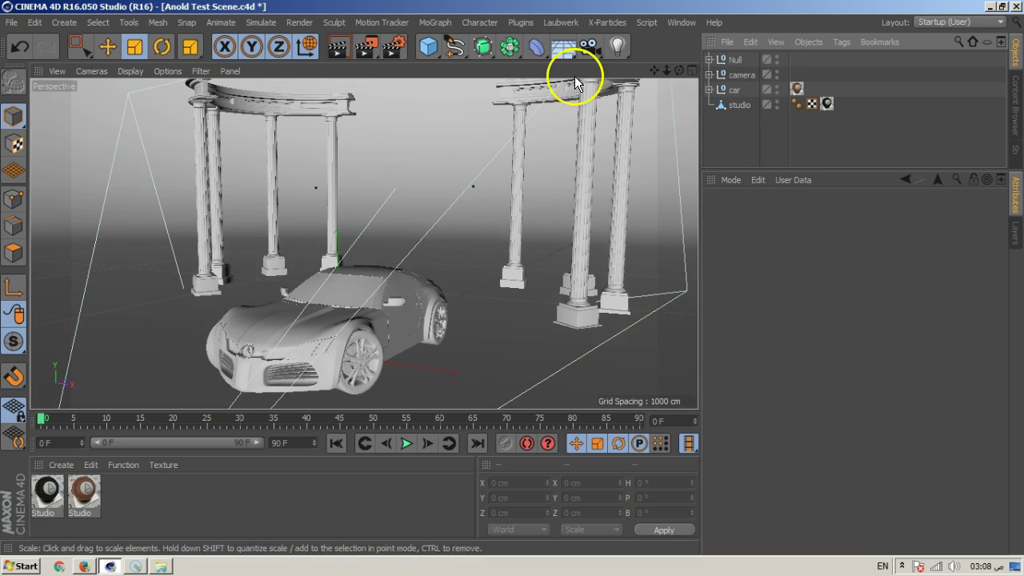
click(521, 23)
mouse_move(561, 72)
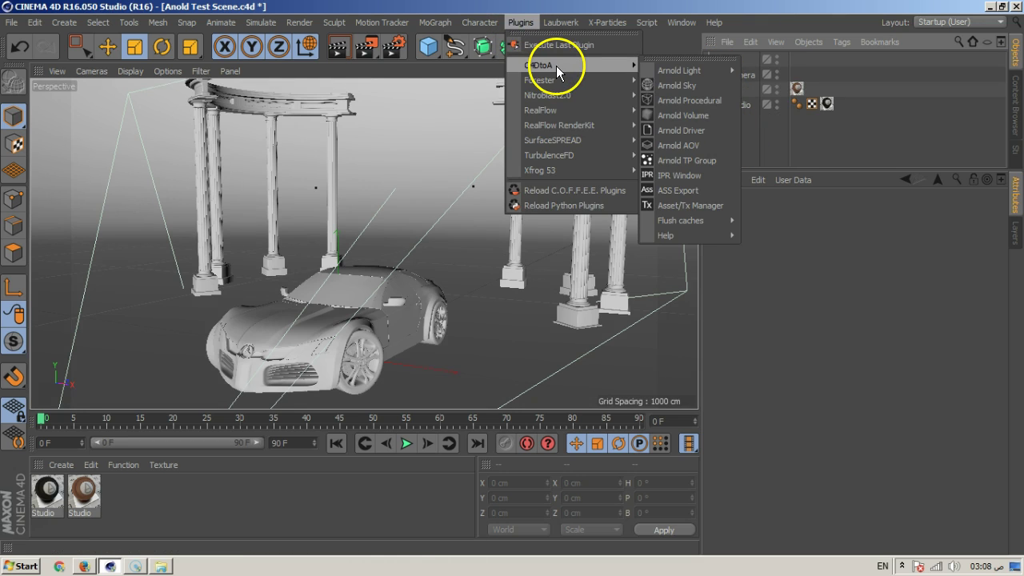
mouse_move(687, 72)
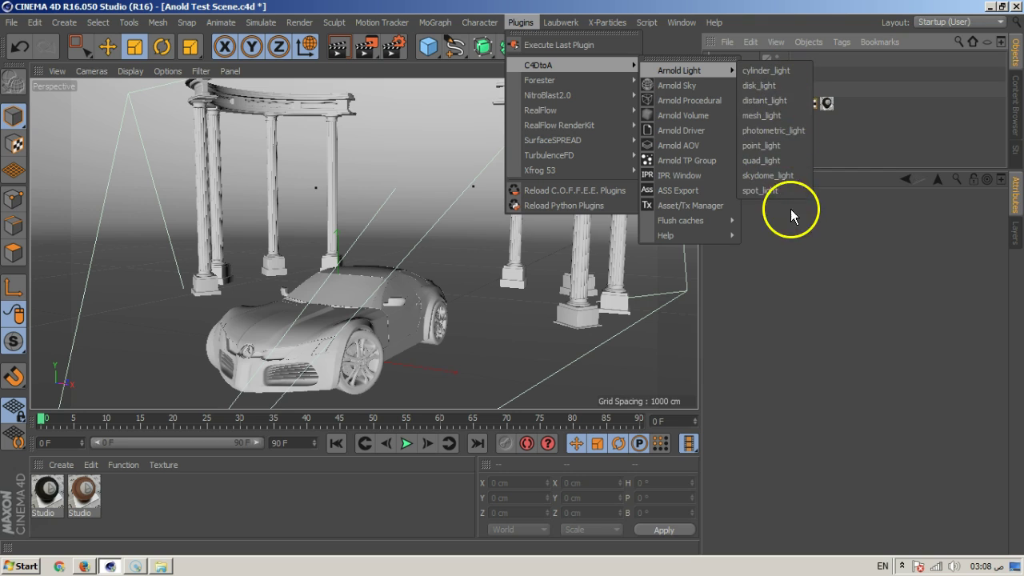
drag(778, 207, 772, 173)
drag(772, 173, 776, 195)
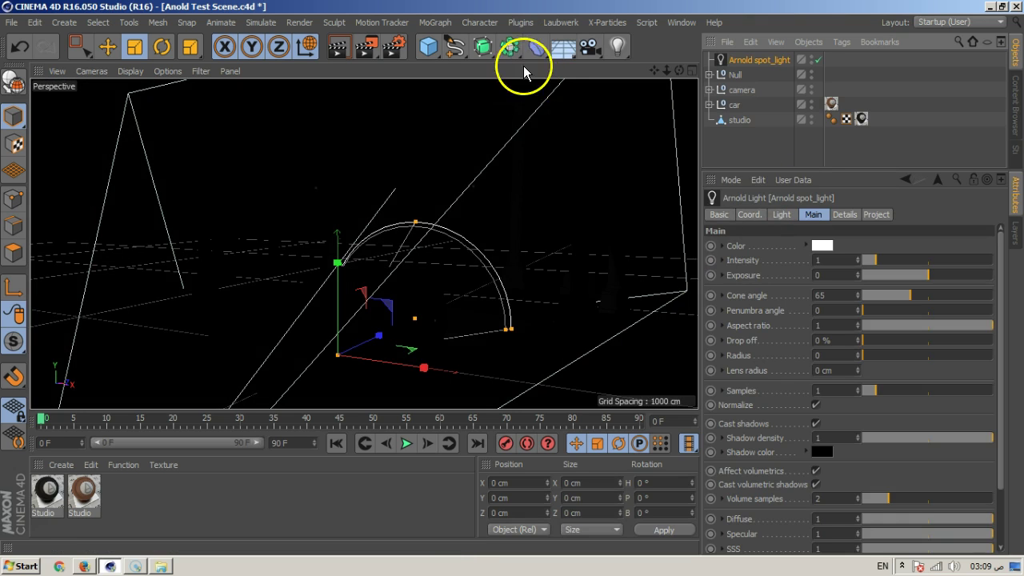
Open the Arnold IPR render preview and place its window clear of the light's handles in the viewport
click(518, 22)
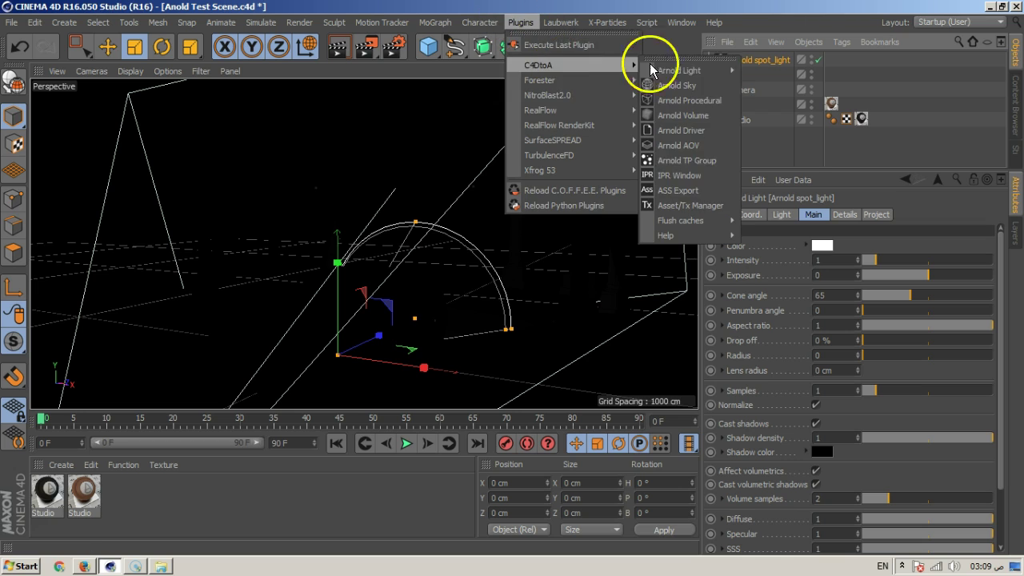
click(708, 178)
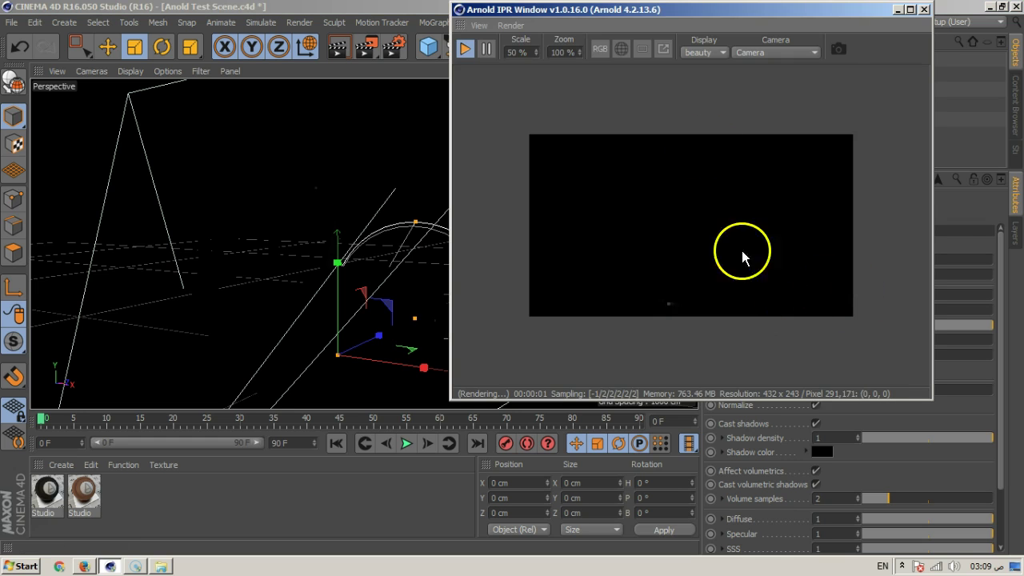
drag(665, 11, 746, 53)
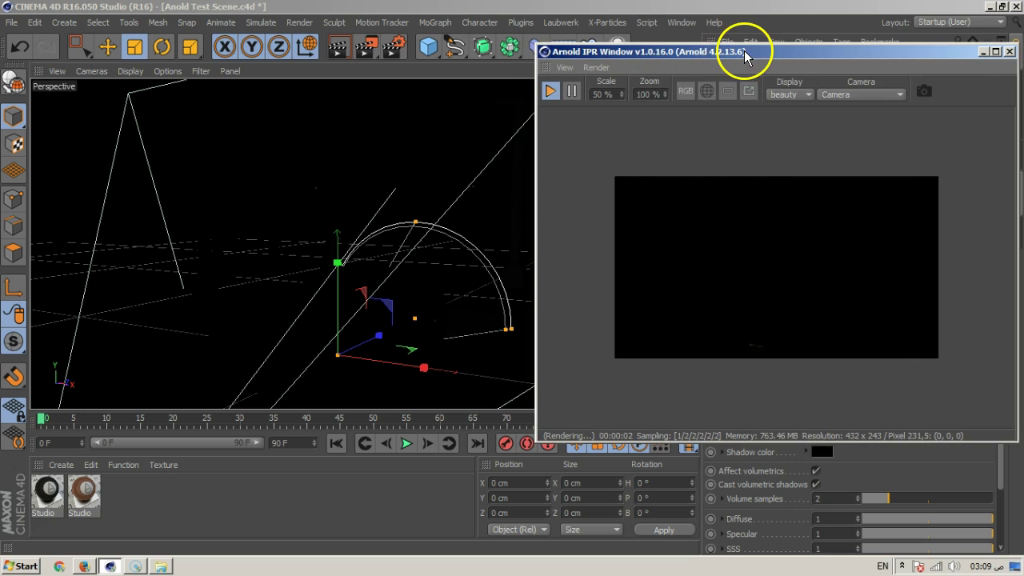
Position the spot light in front of the car at about X 327, Y 79, Z -697 cm and rotate its heading to about 29°
click(106, 47)
alt+drag(458, 358, 194, 291)
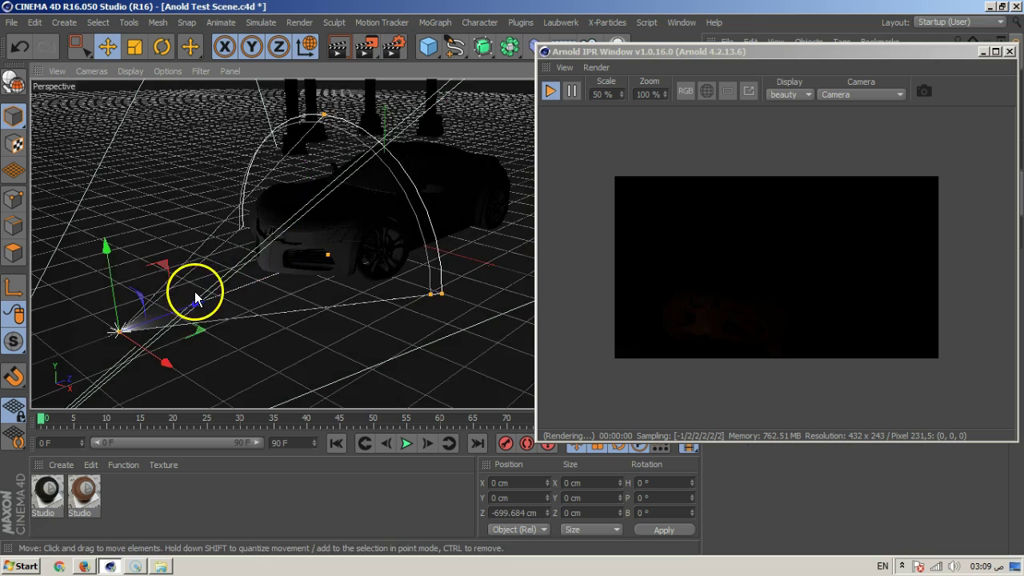
drag(107, 279, 277, 362)
click(162, 47)
drag(202, 363, 336, 218)
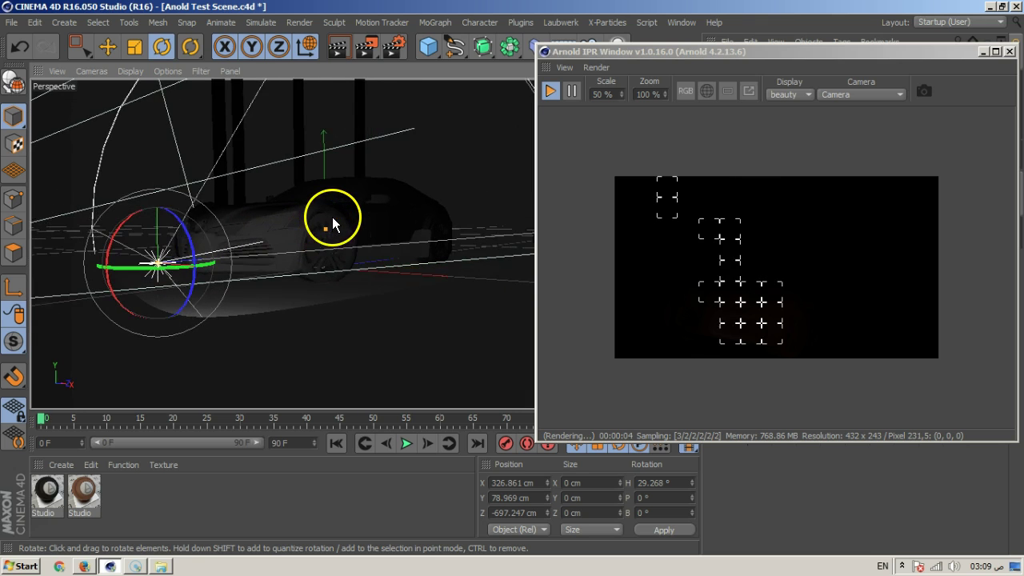
Enable color temperature for the Arnold spot light, keeping its attributes uncovered by the preview window
drag(790, 56, 435, 26)
click(763, 60)
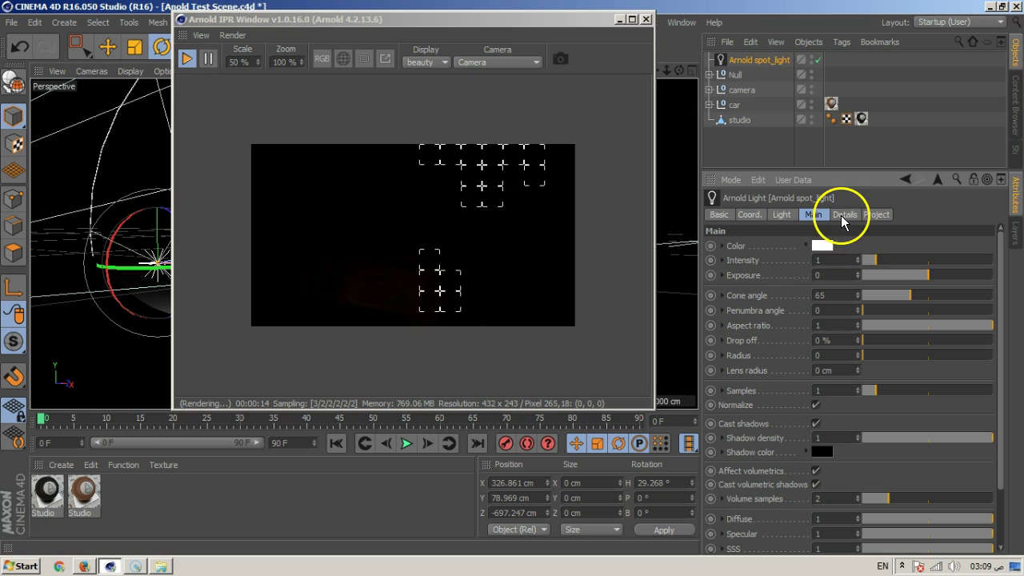
click(841, 215)
click(807, 246)
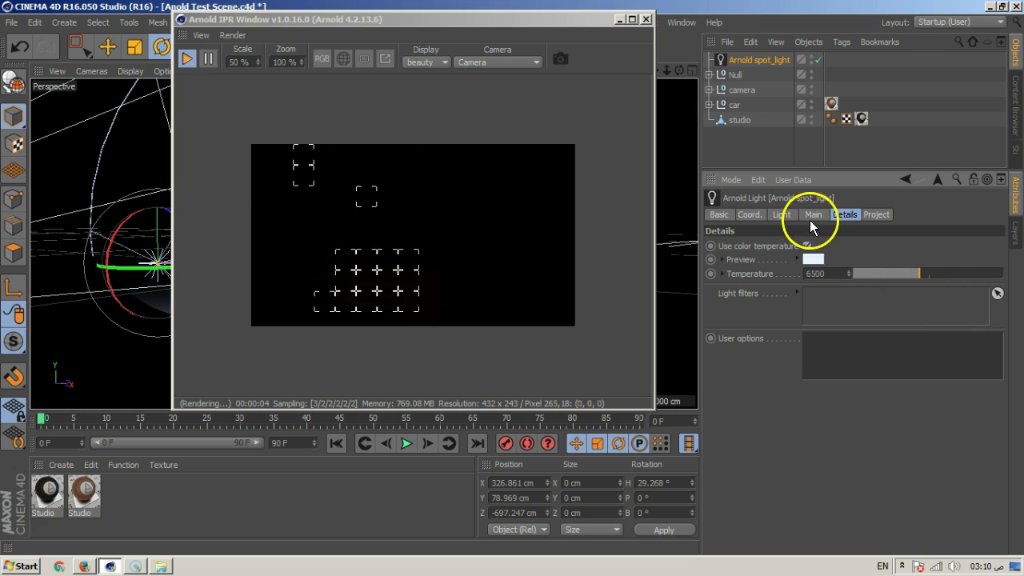
Brighten the spot light by setting its intensity to about 7.24 and its exposure to about 2.24
click(780, 215)
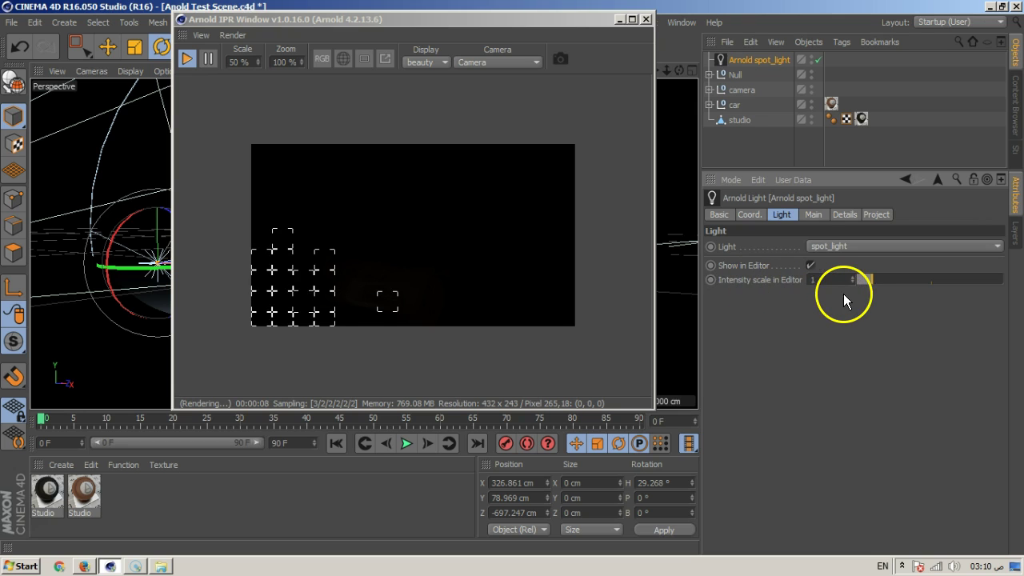
click(813, 214)
drag(875, 261, 986, 264)
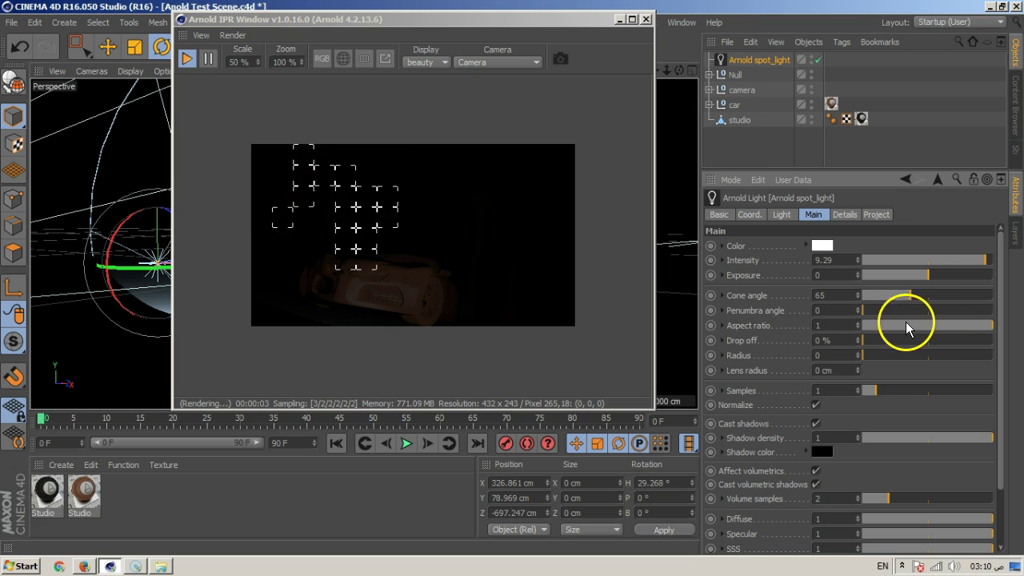
drag(933, 276, 954, 279)
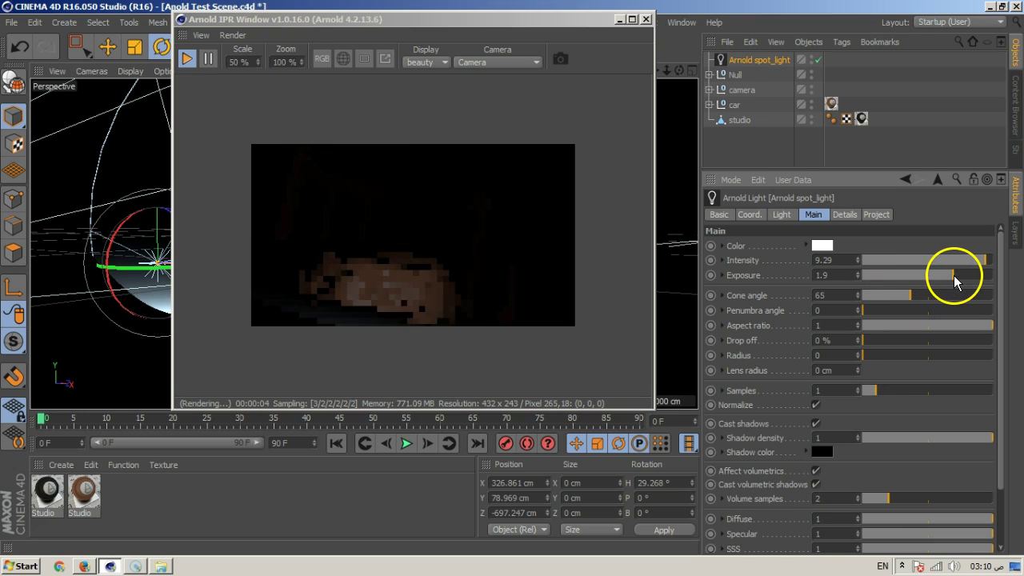
click(957, 275)
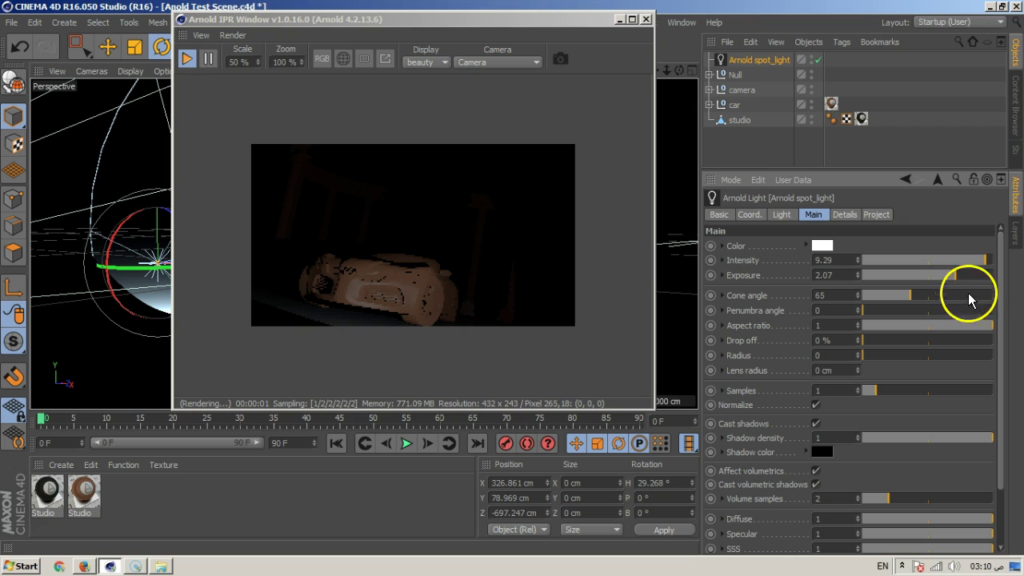
drag(986, 260, 958, 263)
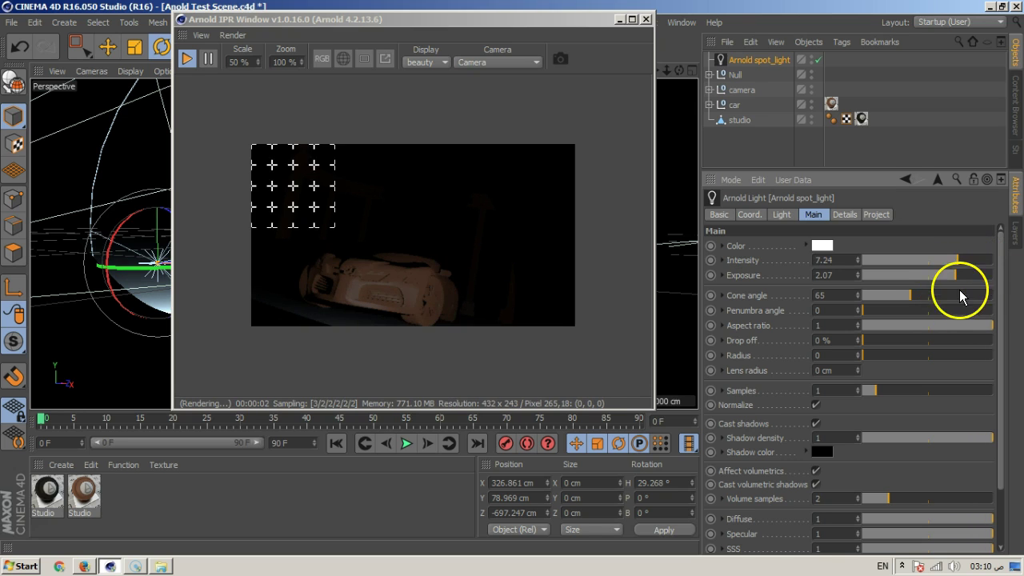
mouse_move(959, 278)
mouse_down()
mouse_move(982, 277)
mouse_move(958, 280)
mouse_up()
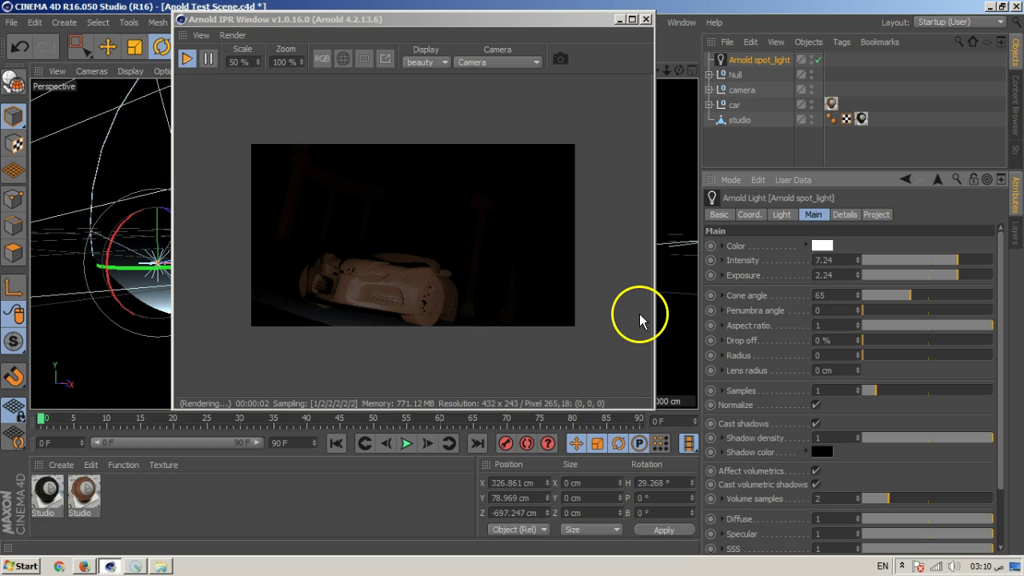
Narrow the spot light's cone angle to about 34.26
click(518, 24)
drag(517, 24, 711, 42)
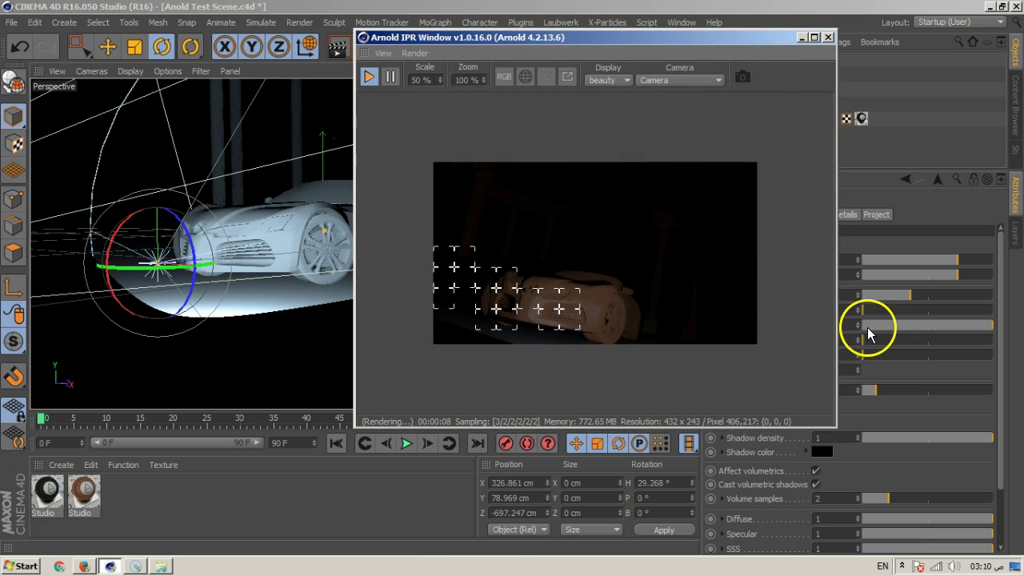
drag(646, 37, 559, 36)
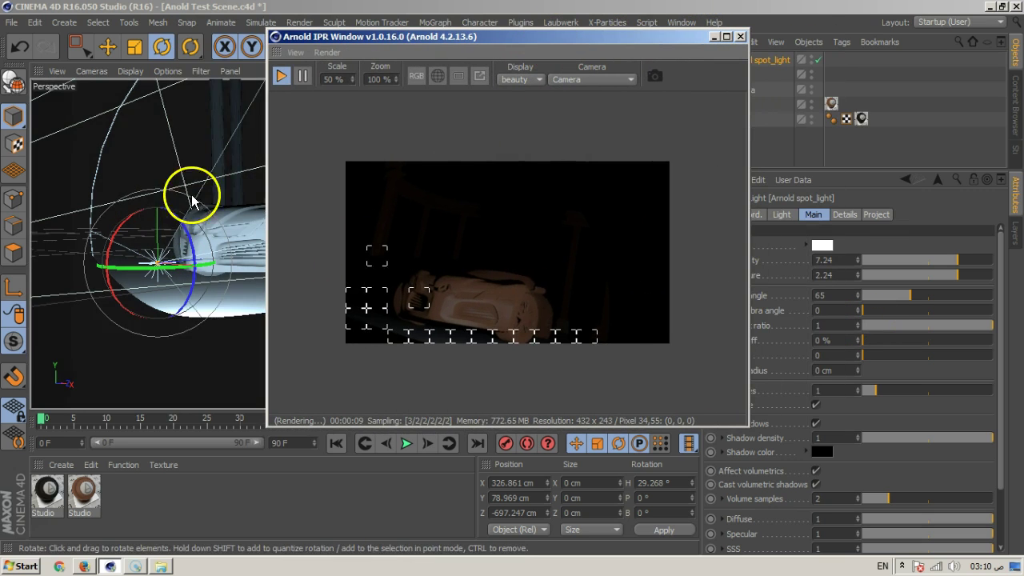
mouse_move(896, 294)
mouse_down()
mouse_move(854, 296)
mouse_move(911, 298)
mouse_move(888, 298)
mouse_up()
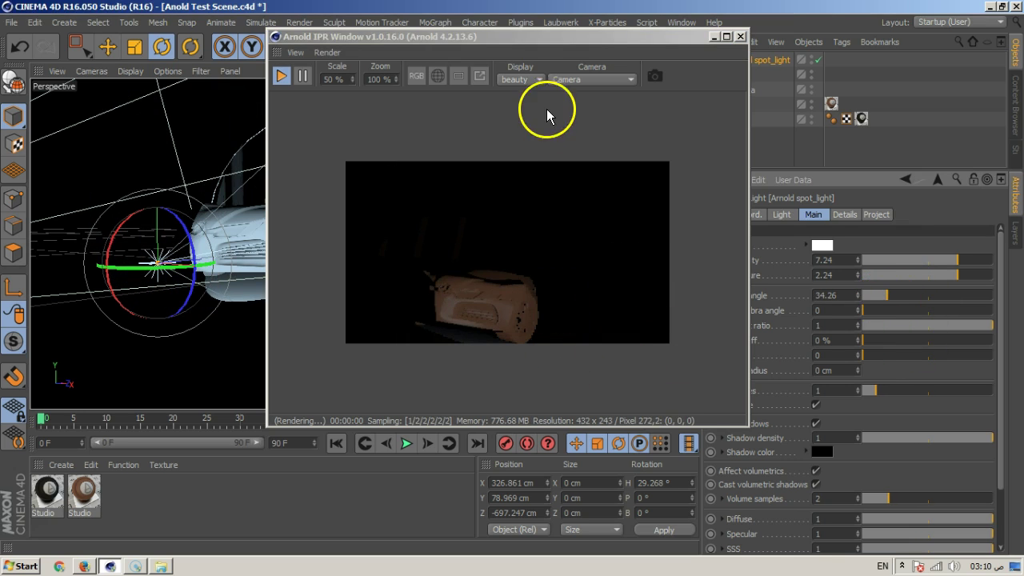
Switch the IPR preview to the default camera and frame the front of the car in the viewport
drag(538, 39, 663, 54)
alt+drag(384, 180, 240, 226)
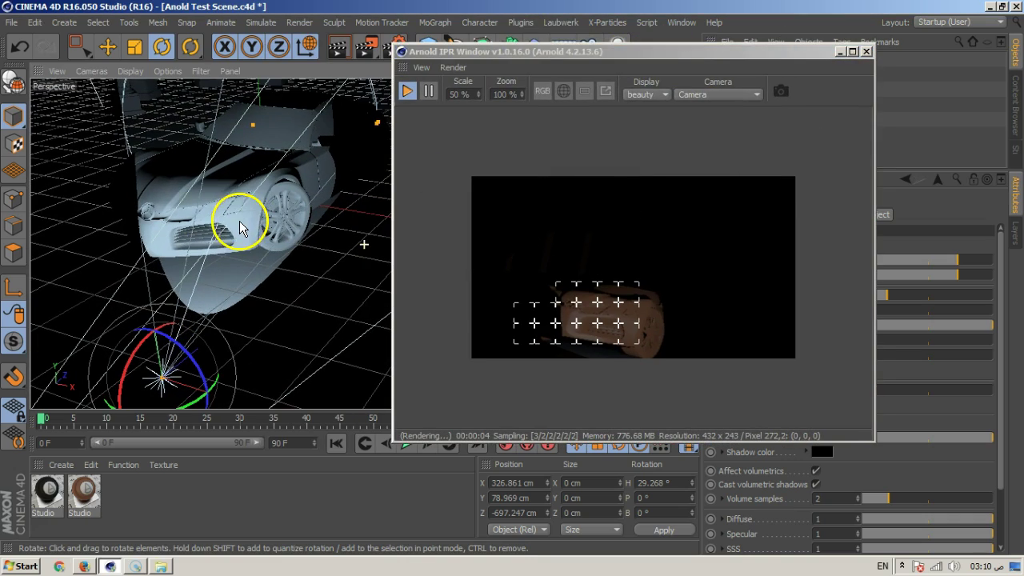
drag(667, 51, 579, 26)
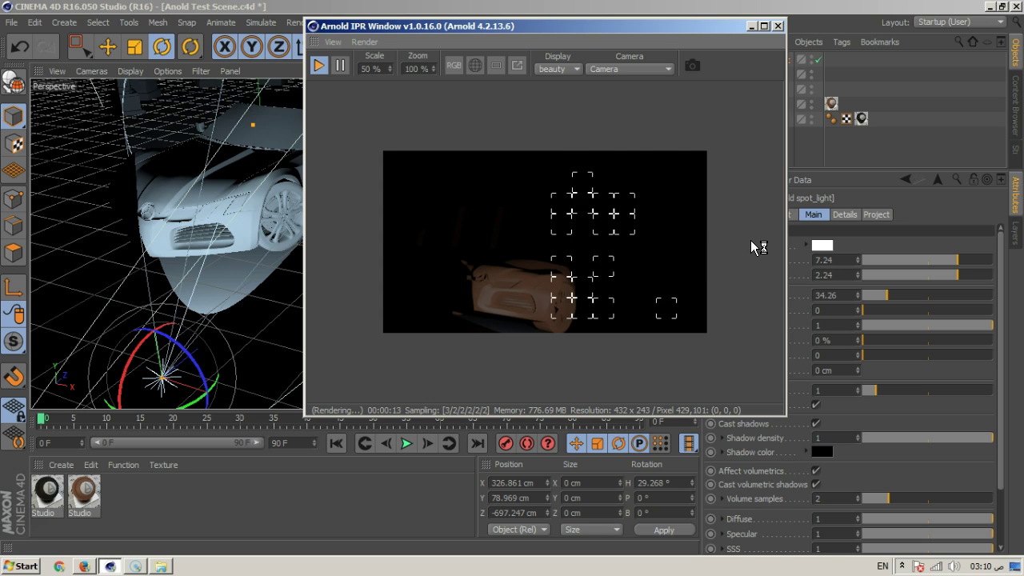
mouse_move(751, 240)
mouse_down()
mouse_move(736, 218)
mouse_move(705, 252)
mouse_up()
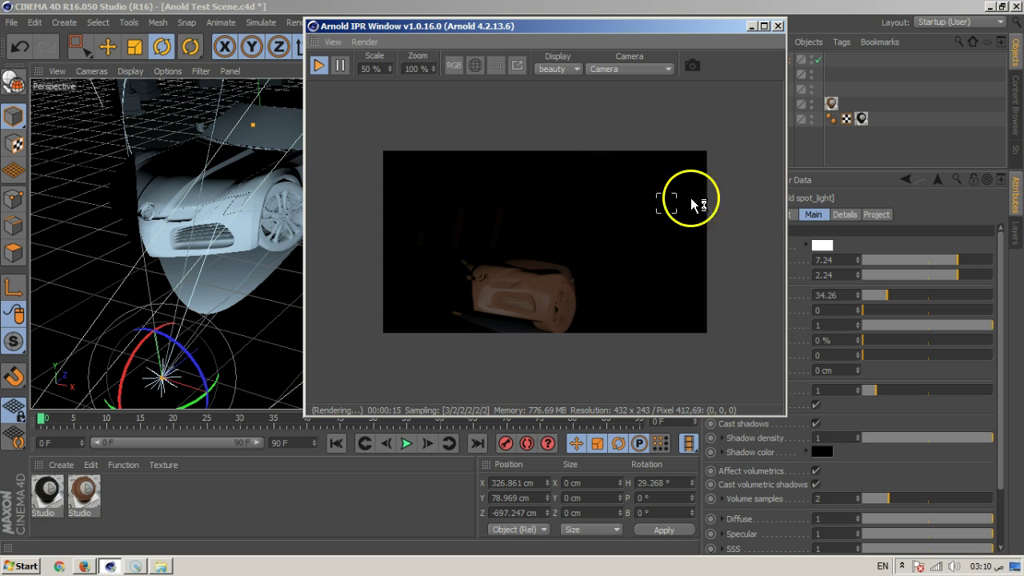
click(632, 68)
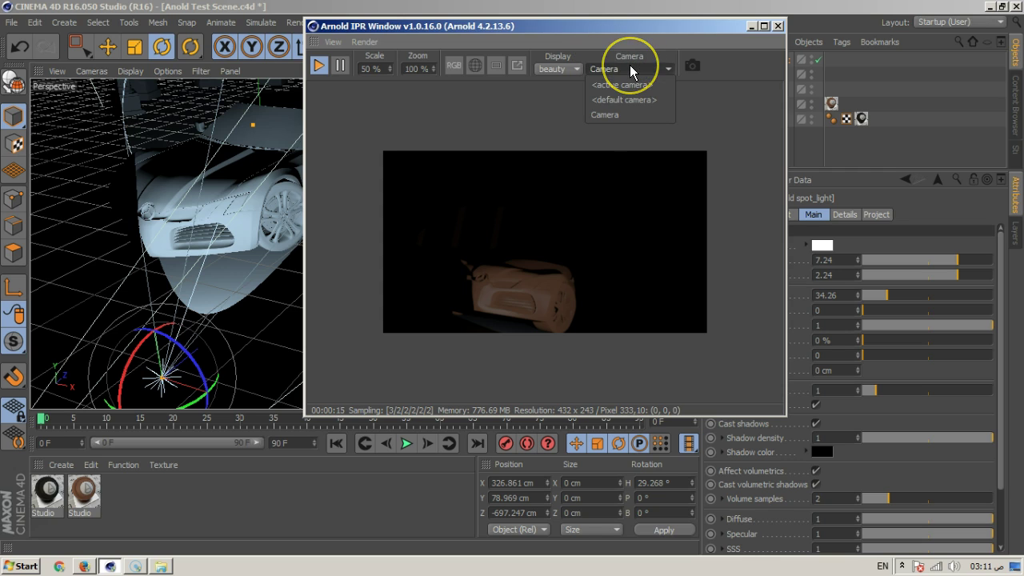
click(631, 84)
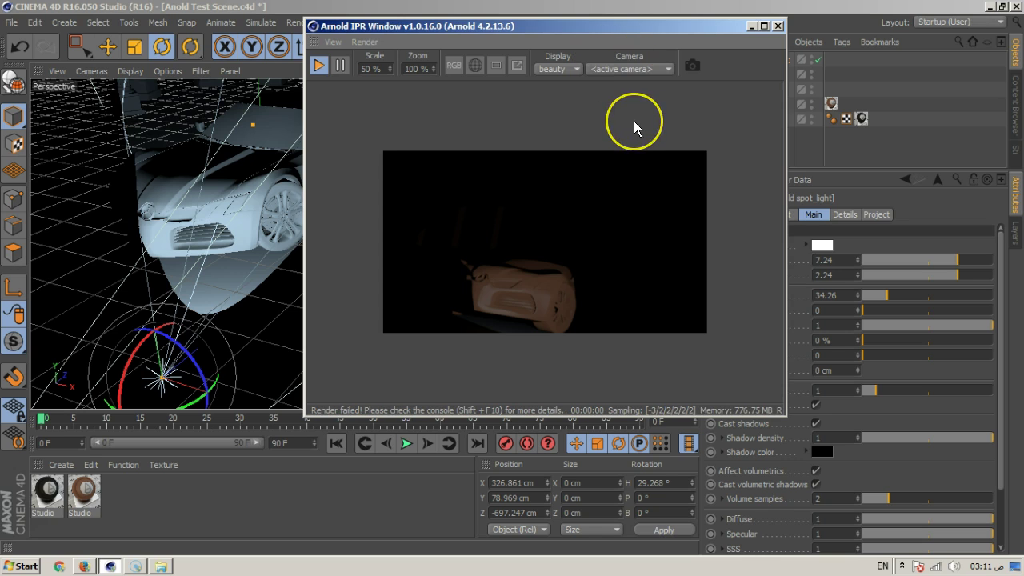
click(632, 69)
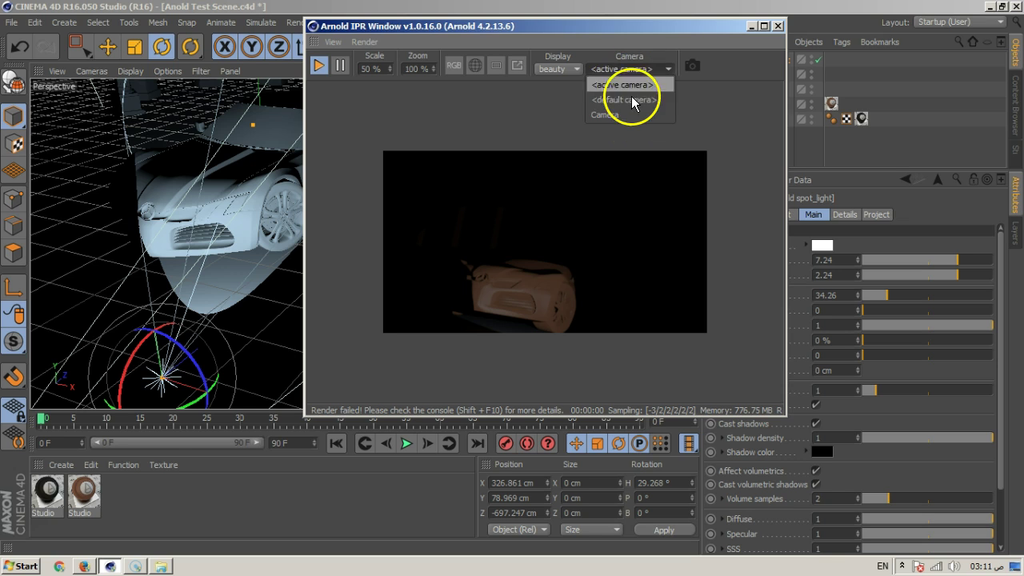
click(631, 100)
alt+drag(276, 256, 240, 248)
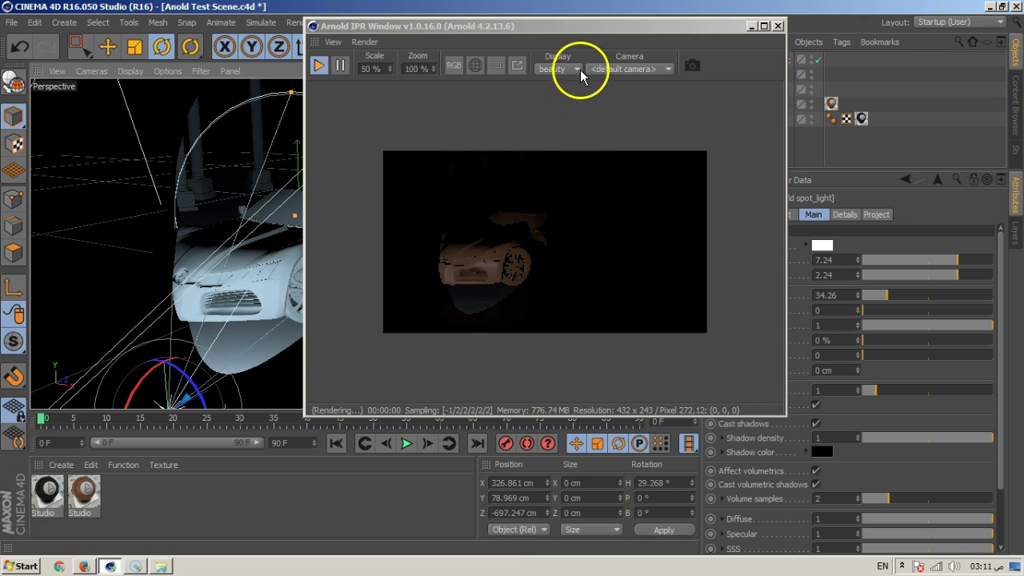
Soften the spot light's edge with a penumbra angle of about 6.65 and widen its cone angle to about 59.83
drag(507, 27, 414, 20)
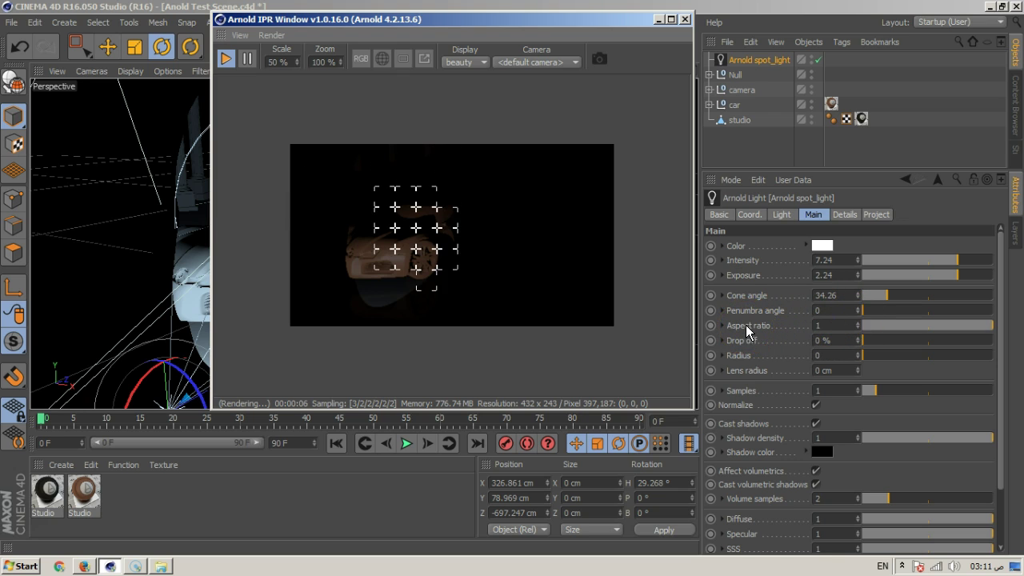
click(863, 316)
drag(868, 313, 898, 335)
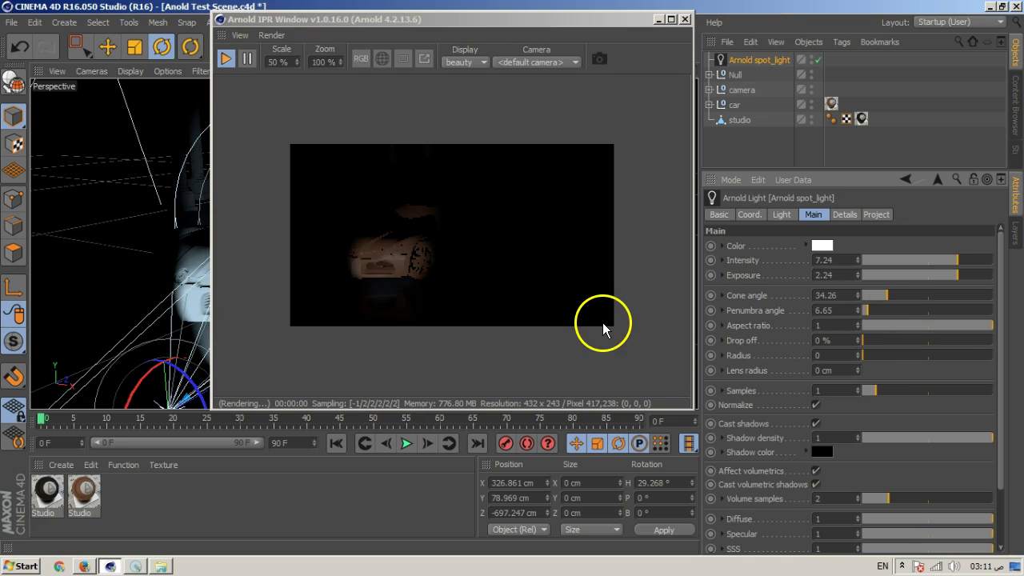
mouse_move(888, 296)
mouse_down()
mouse_move(877, 295)
mouse_move(906, 294)
mouse_up()
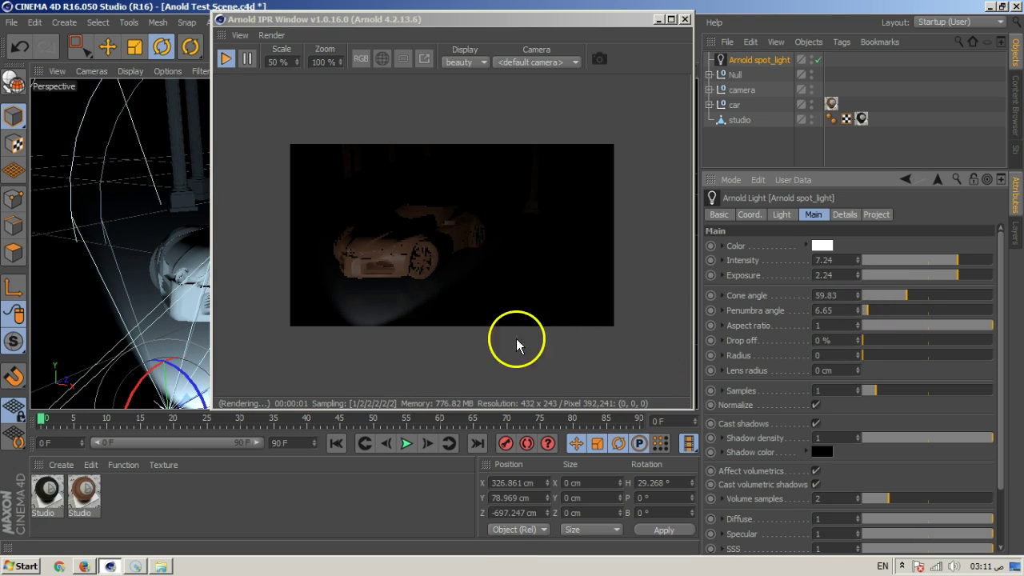
Reset the penumbra angle to 0 to compare the hard edge, and raise it to about 9.72
drag(450, 20, 468, 32)
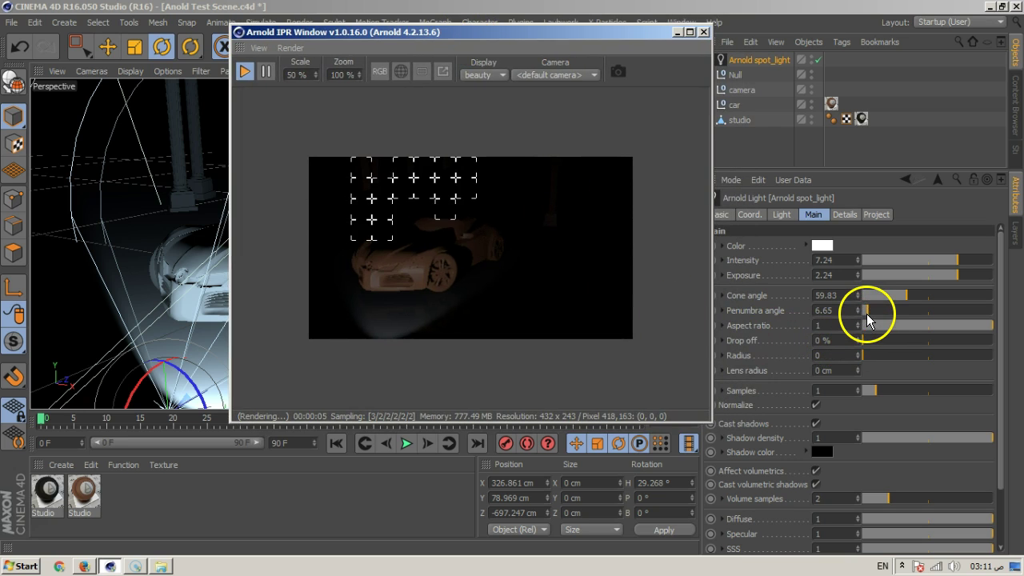
drag(867, 314, 862, 314)
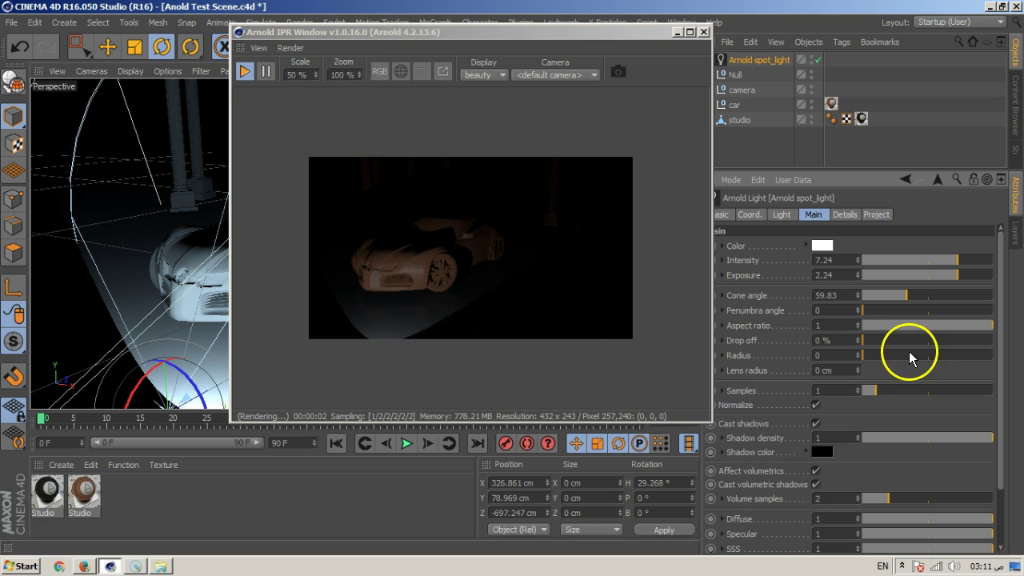
click(869, 310)
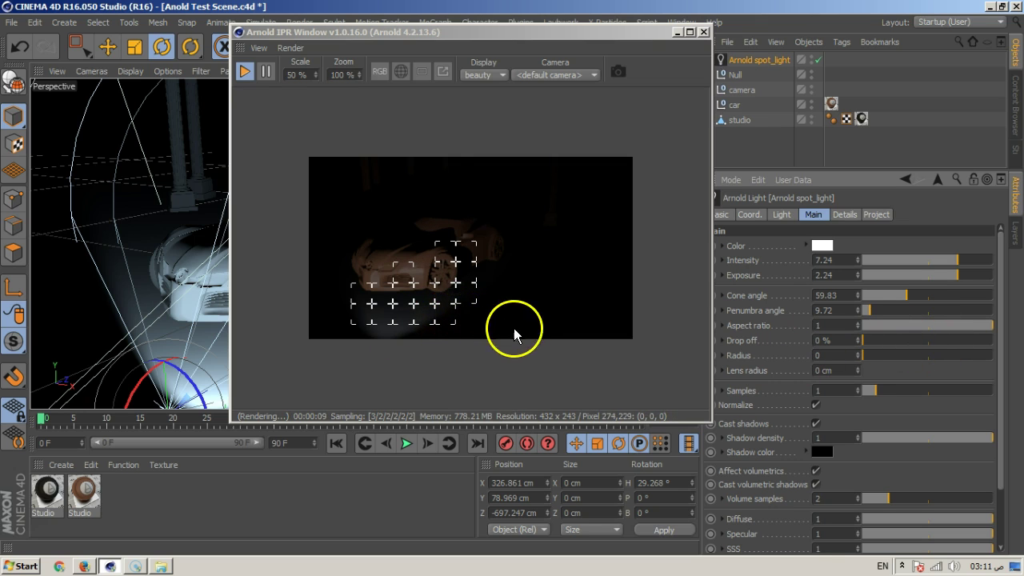
Set the spot light's drop off to about 17 %
mouse_move(875, 348)
mouse_down()
mouse_move(922, 347)
mouse_move(864, 338)
mouse_move(1001, 344)
mouse_move(856, 350)
mouse_up()
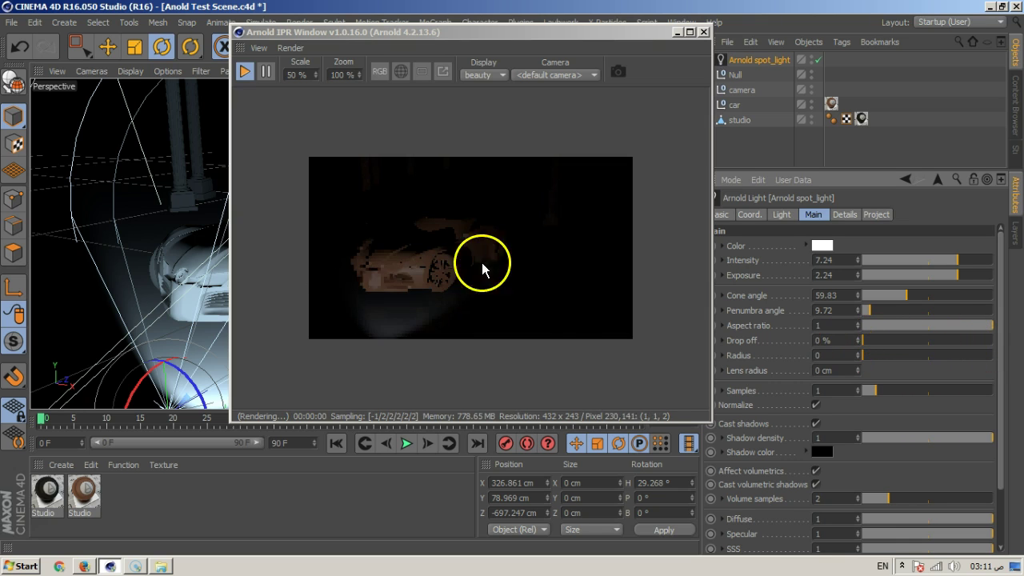
drag(865, 343, 876, 345)
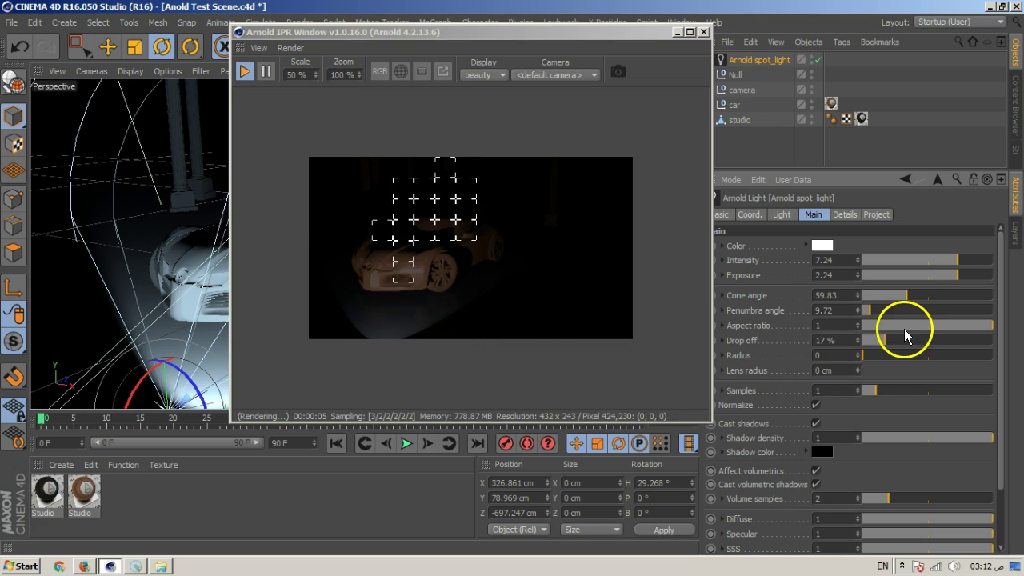
Lower the spot light's penumbra angle to about 3.58 and bring its drop off to 0 %
drag(883, 341, 866, 316)
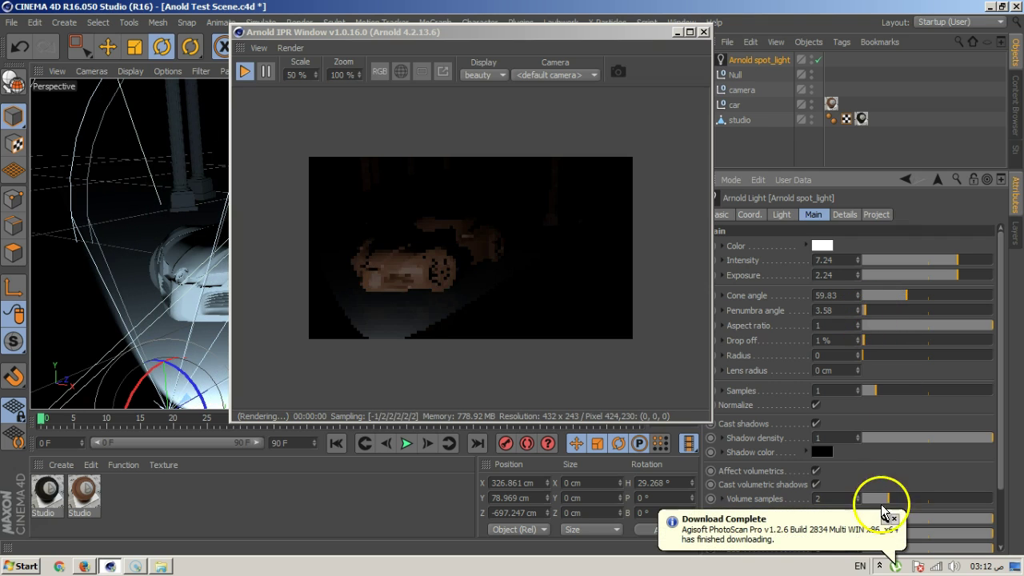
click(894, 518)
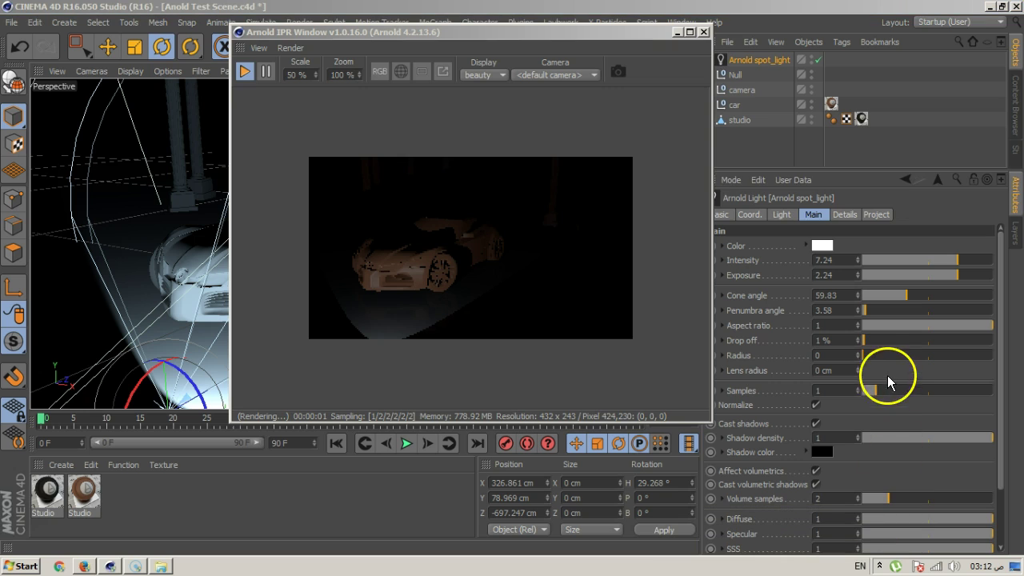
click(858, 340)
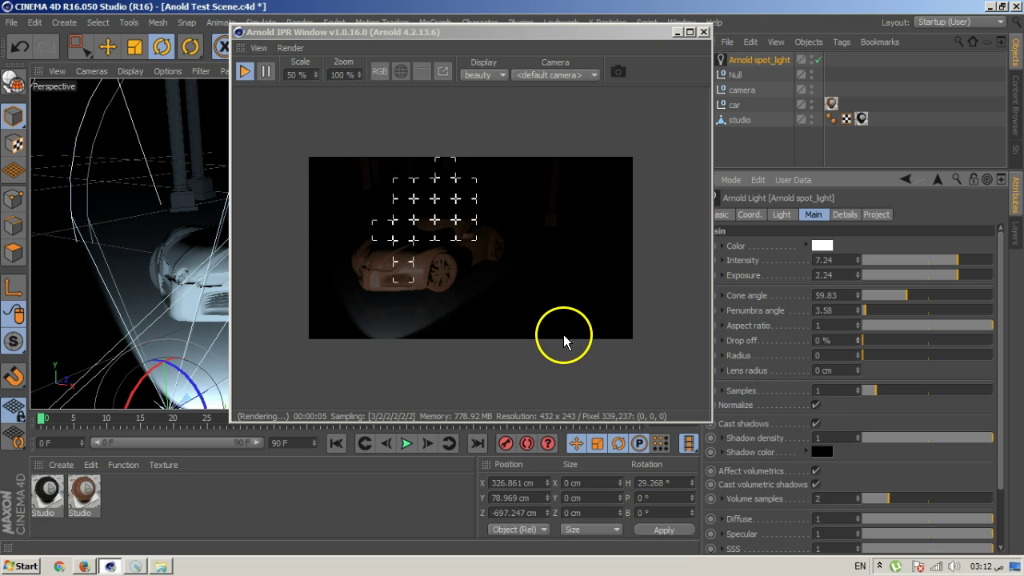
drag(516, 36, 544, 55)
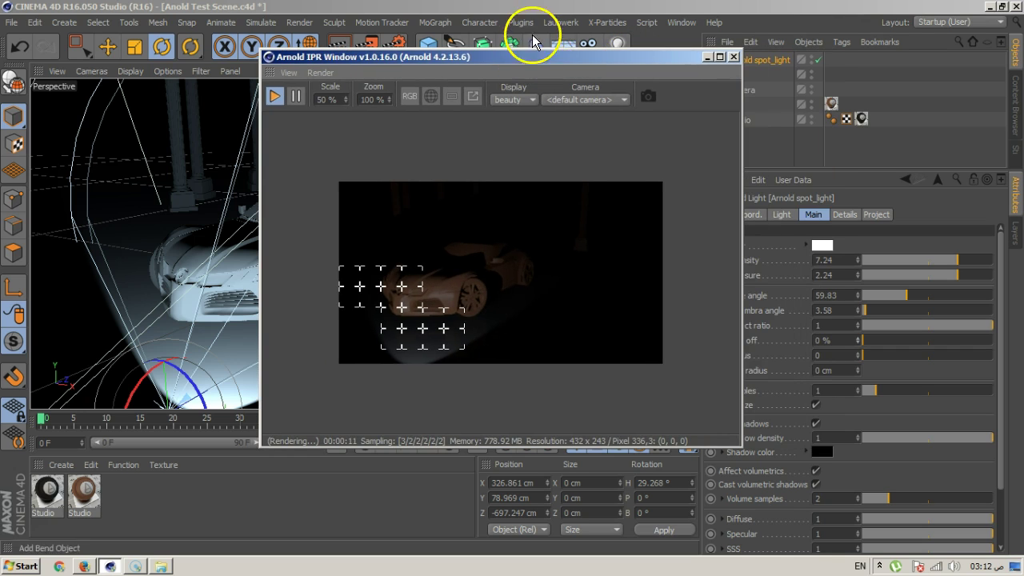
click(521, 23)
mouse_move(573, 69)
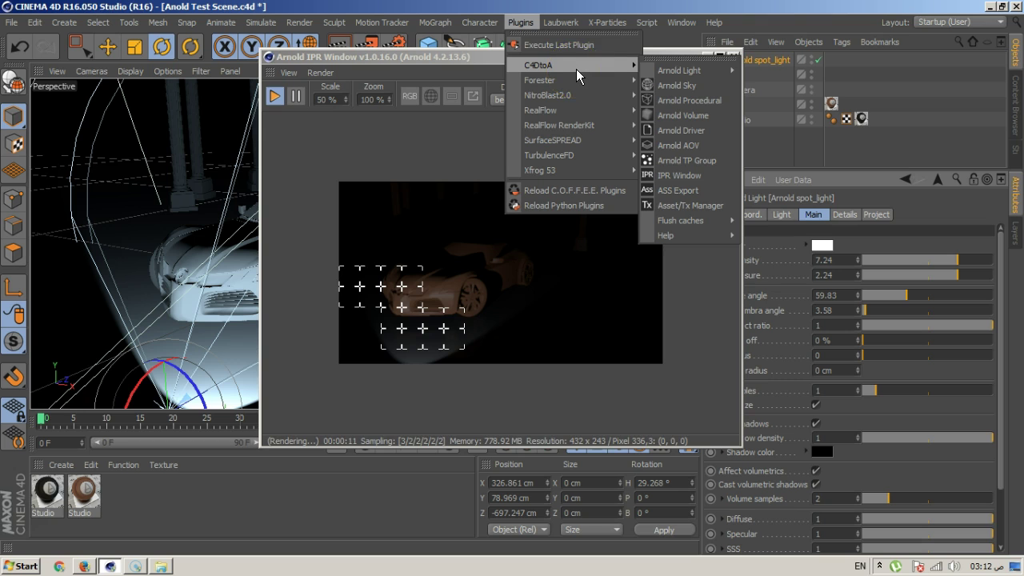
mouse_move(675, 74)
click(255, 474)
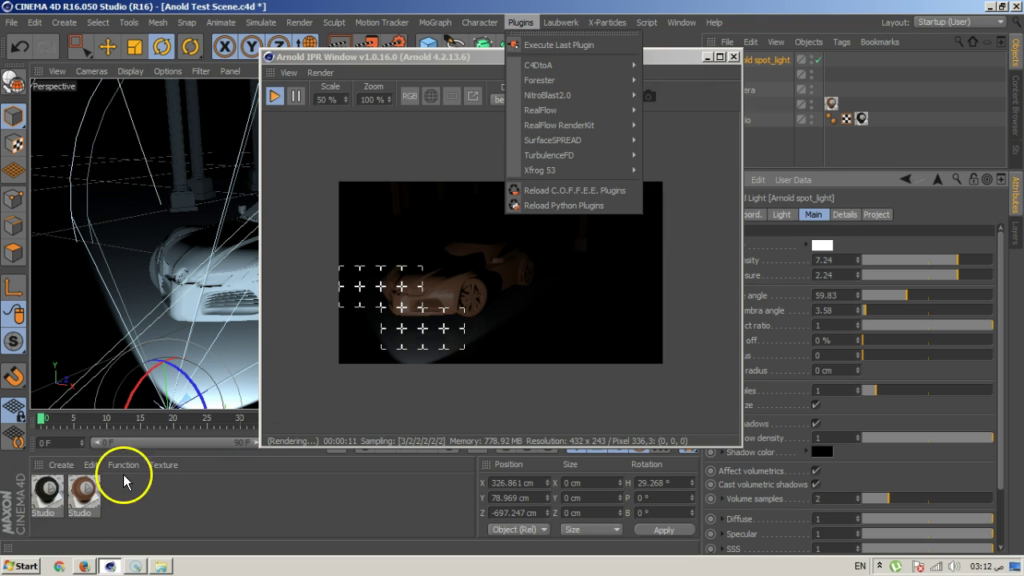
Create an Arnold atmospheric_scattering volume material
click(64, 465)
mouse_move(90, 465)
mouse_move(89, 359)
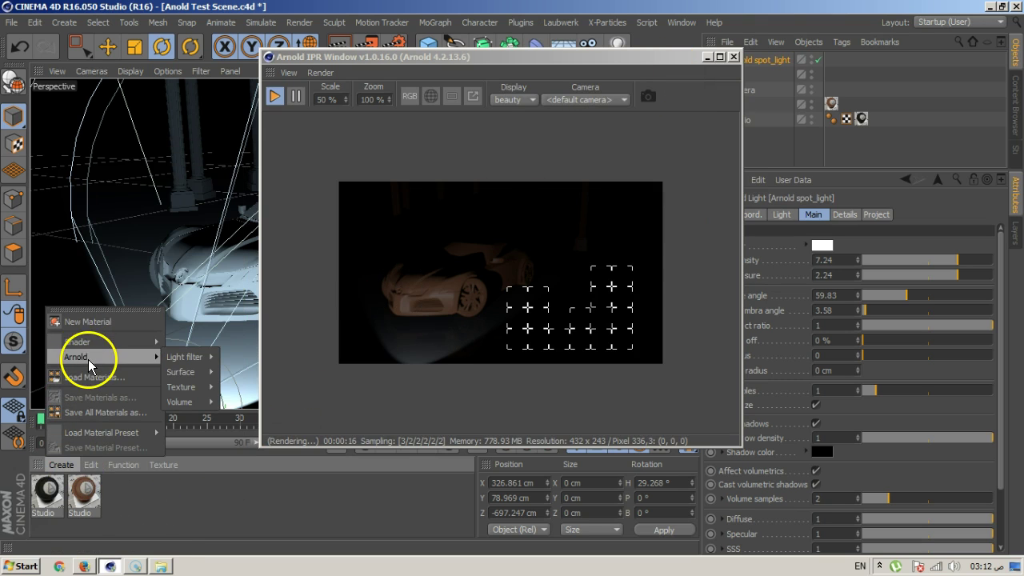
mouse_move(198, 398)
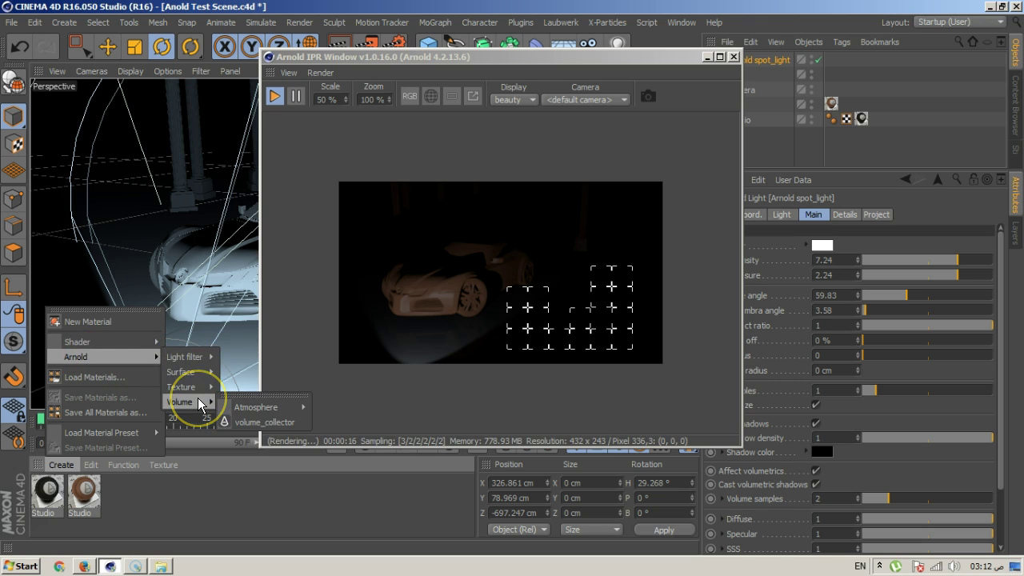
click(270, 407)
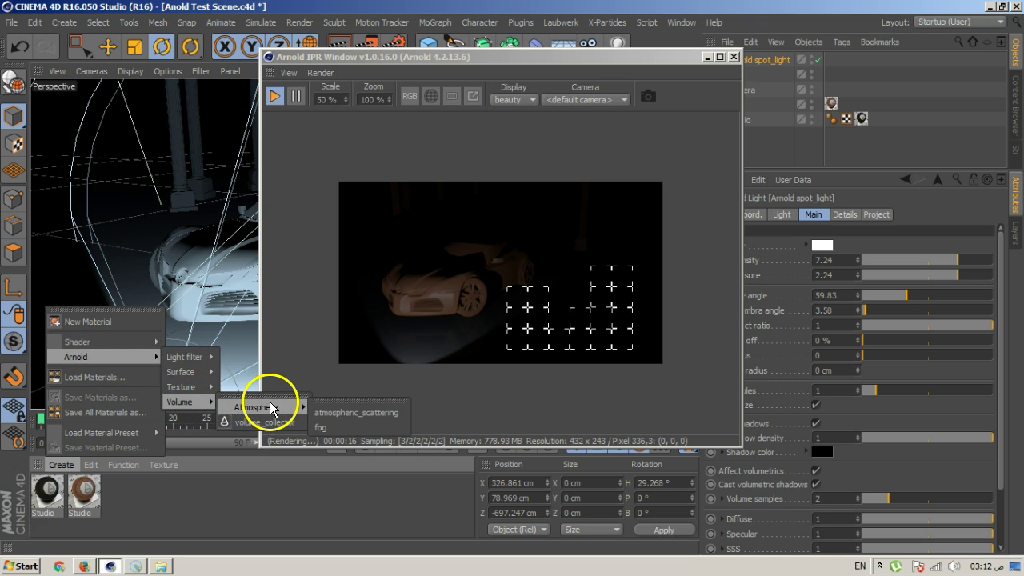
click(373, 415)
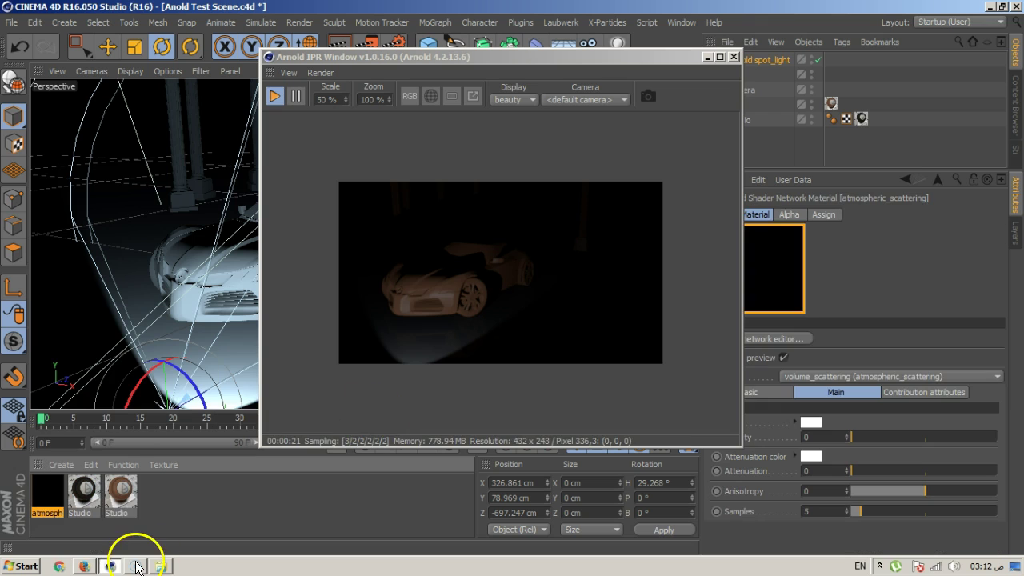
Assign the atmospheric_scattering material as the Atmosphere in the Arnold Renderer's environment settings
drag(547, 62, 448, 67)
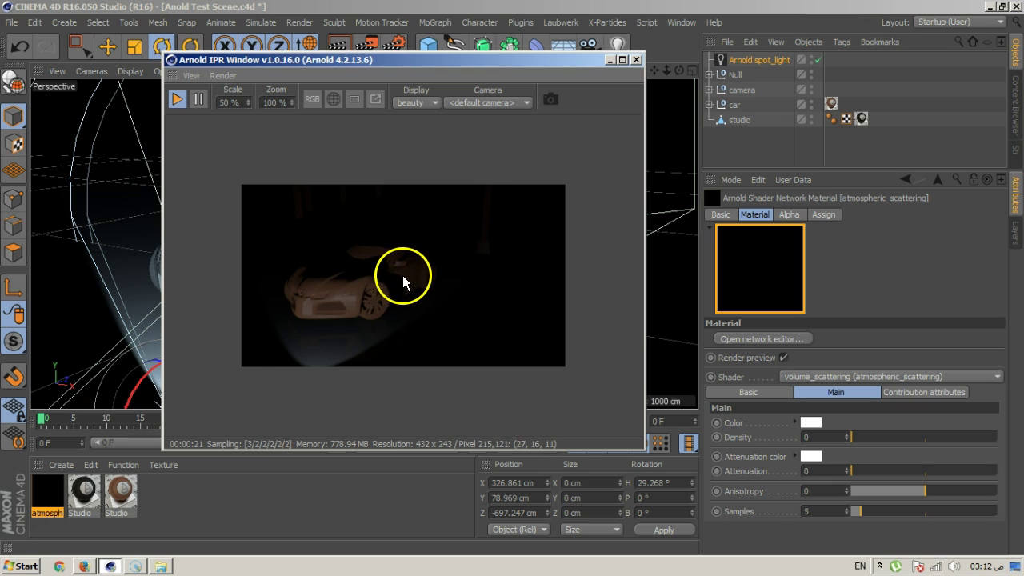
click(393, 40)
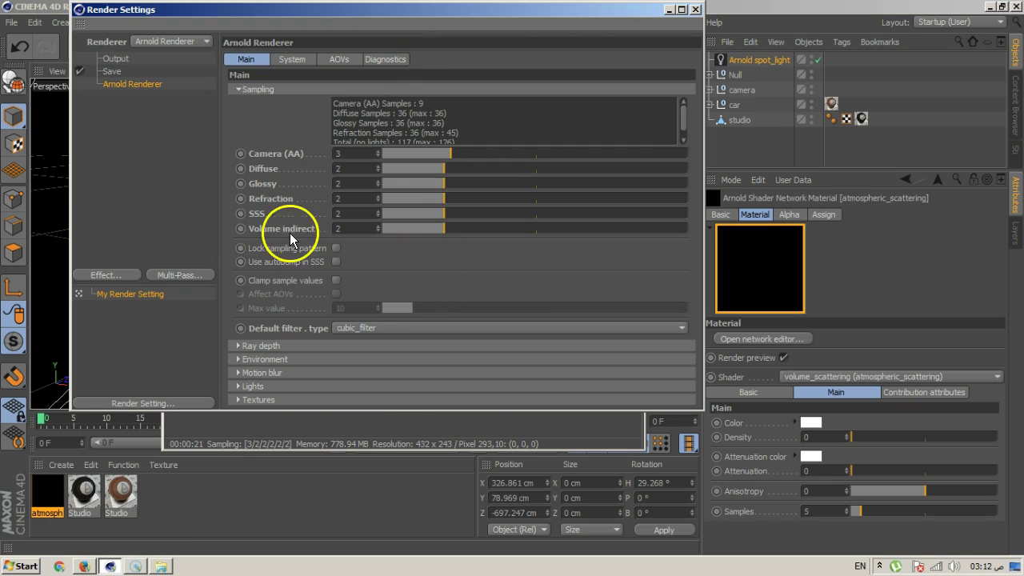
click(250, 360)
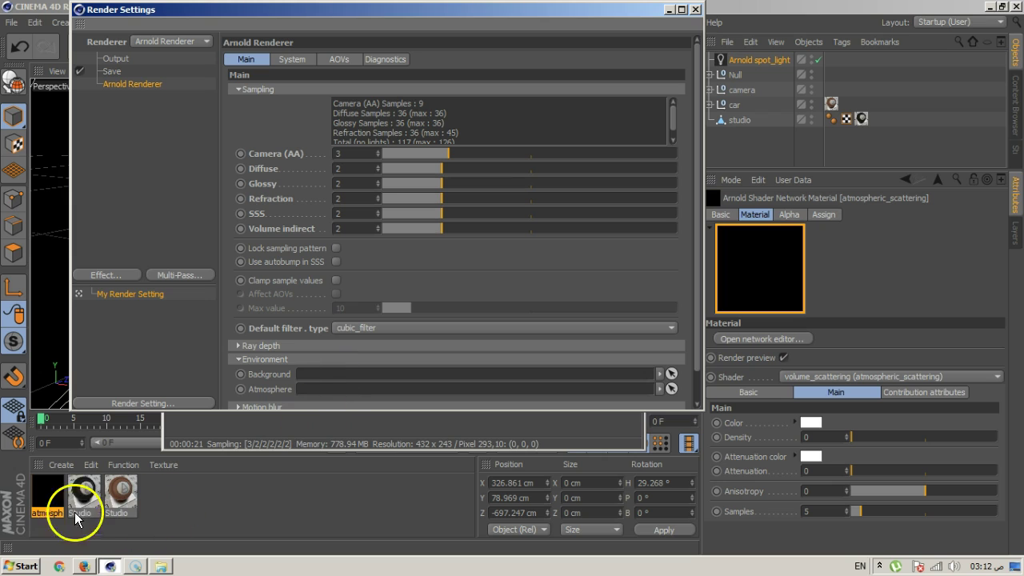
drag(47, 489, 328, 398)
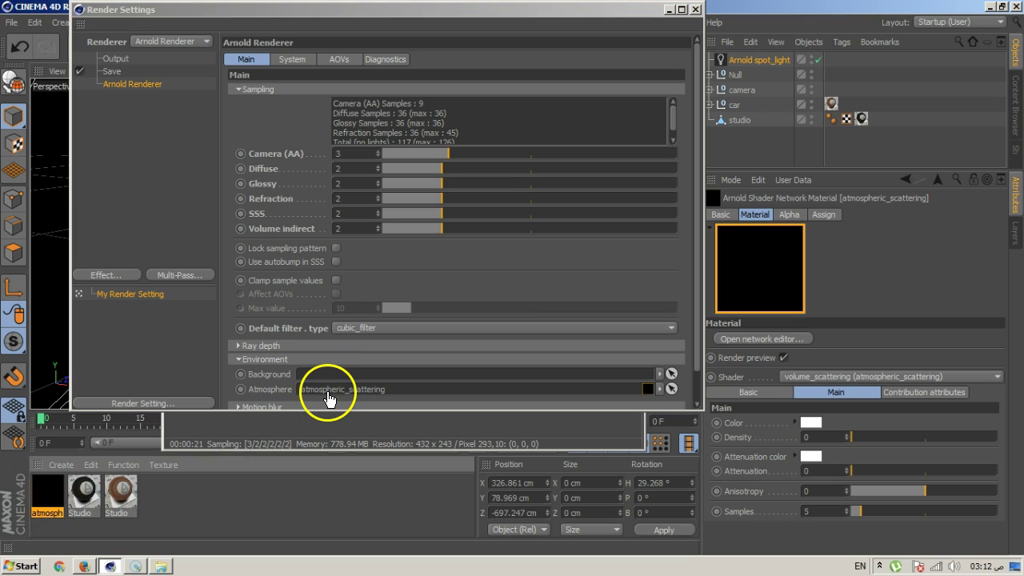
click(695, 9)
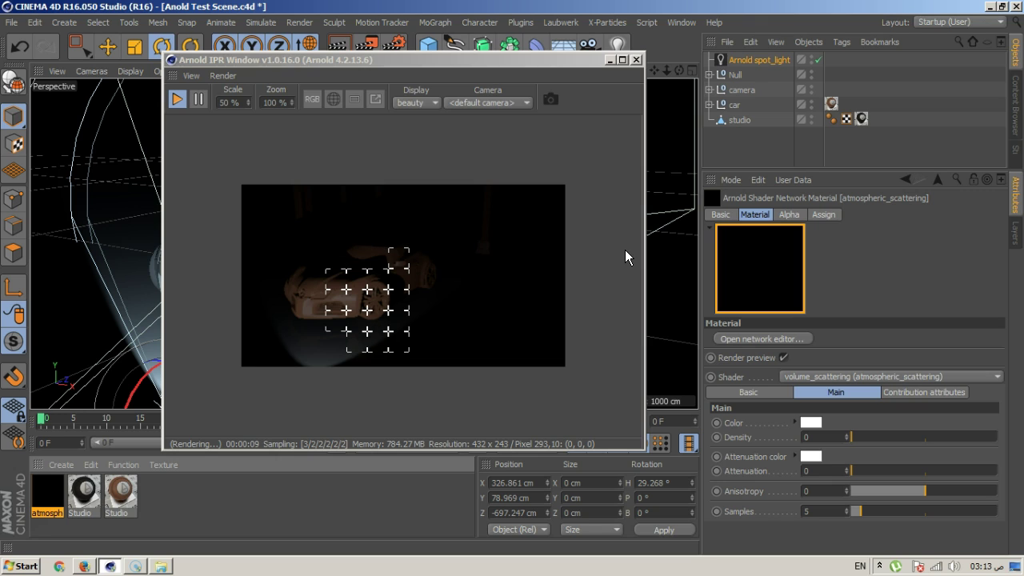
Reduce the Arnold Renderer's Camera (AA) samples to 2
click(393, 46)
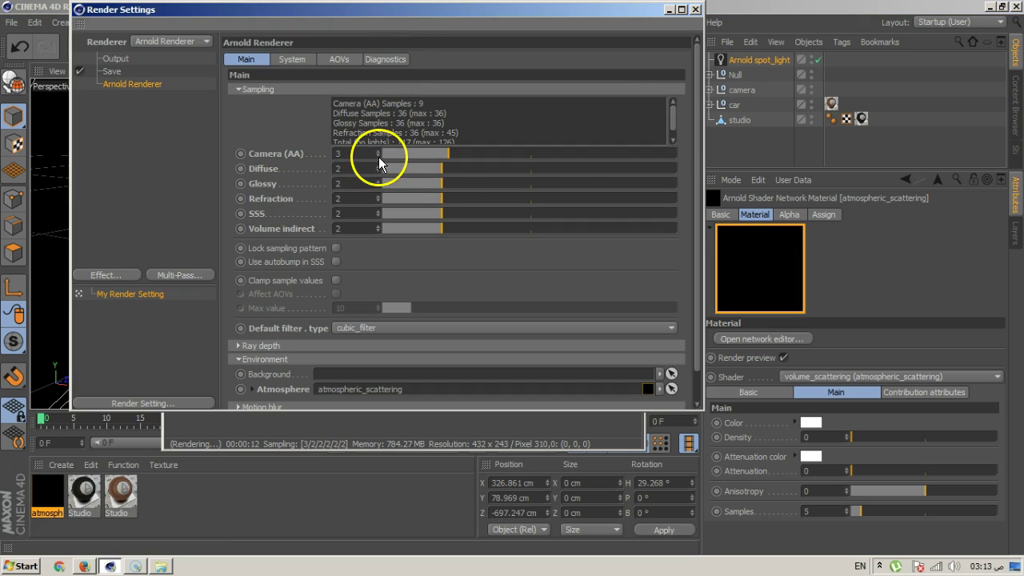
click(377, 155)
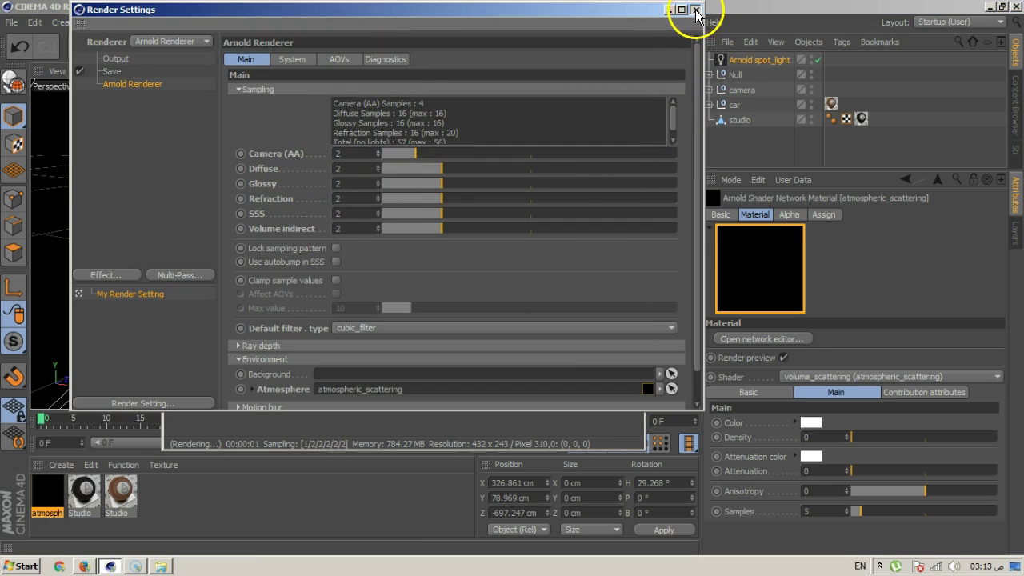
click(695, 10)
View the car from the side and raise the spot light's intensity to 10 and exposure to about 2.98
drag(456, 65, 906, 225)
alt+drag(592, 240, 384, 276)
drag(862, 222, 372, 46)
click(732, 62)
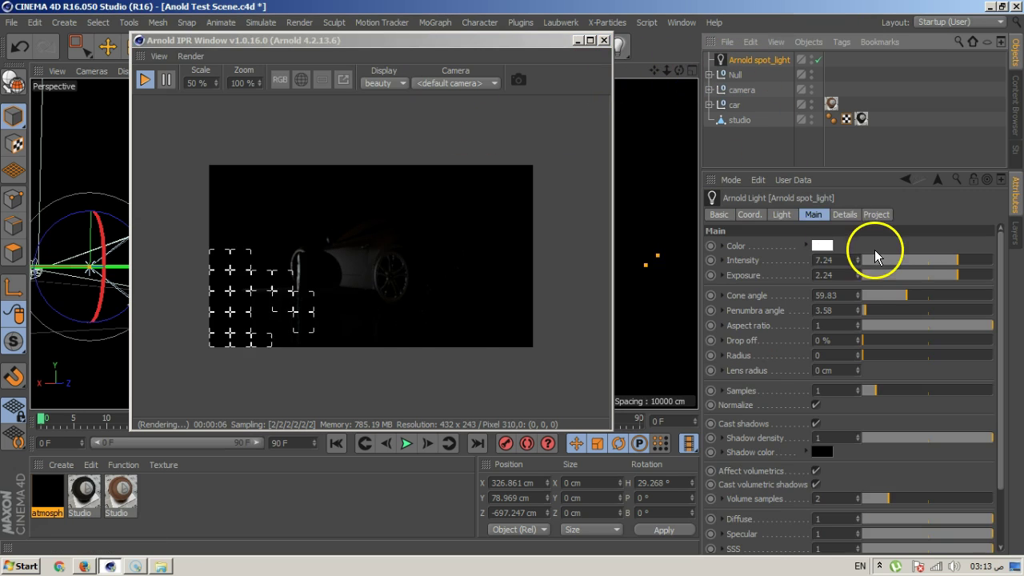
drag(951, 265, 969, 276)
click(607, 254)
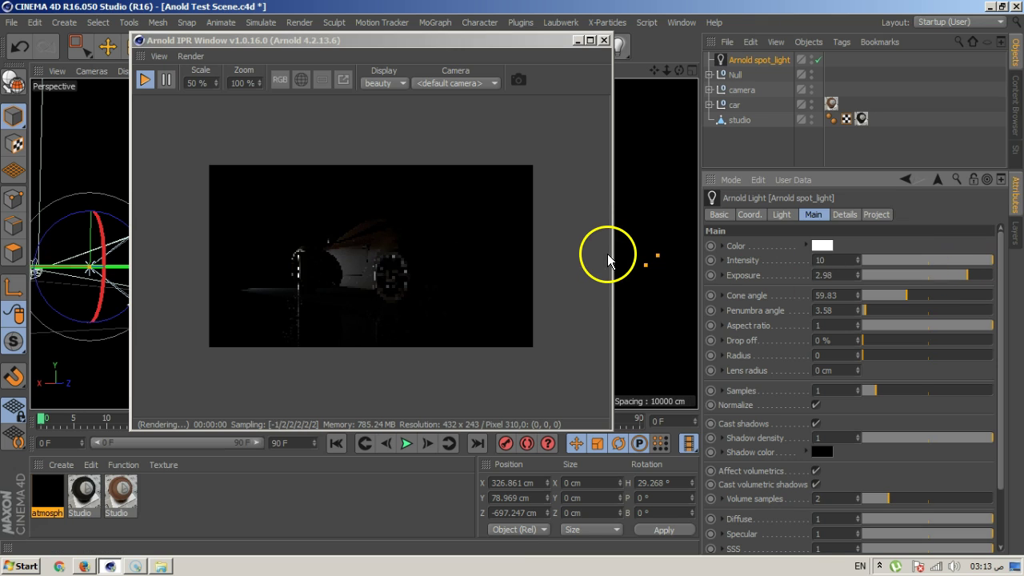
Move the spot light in front of the car to about Y 123.9 cm and Z -592.5 cm
drag(357, 40, 659, 126)
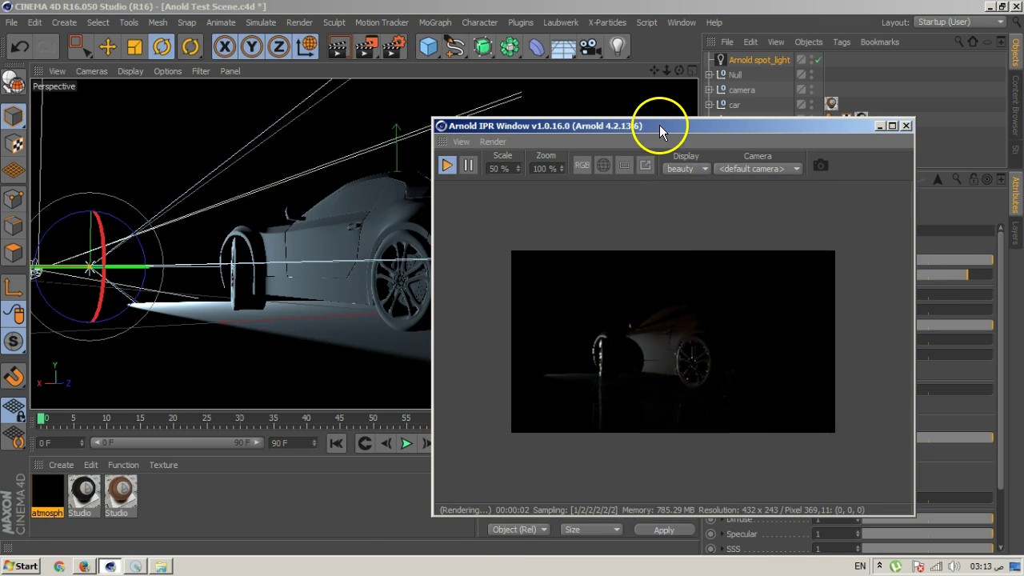
alt+drag(224, 144, 288, 211)
click(107, 46)
mouse_move(210, 256)
mouse_down()
mouse_move(240, 286)
mouse_move(204, 201)
mouse_move(203, 160)
mouse_move(213, 247)
mouse_up()
alt+drag(336, 277, 306, 280)
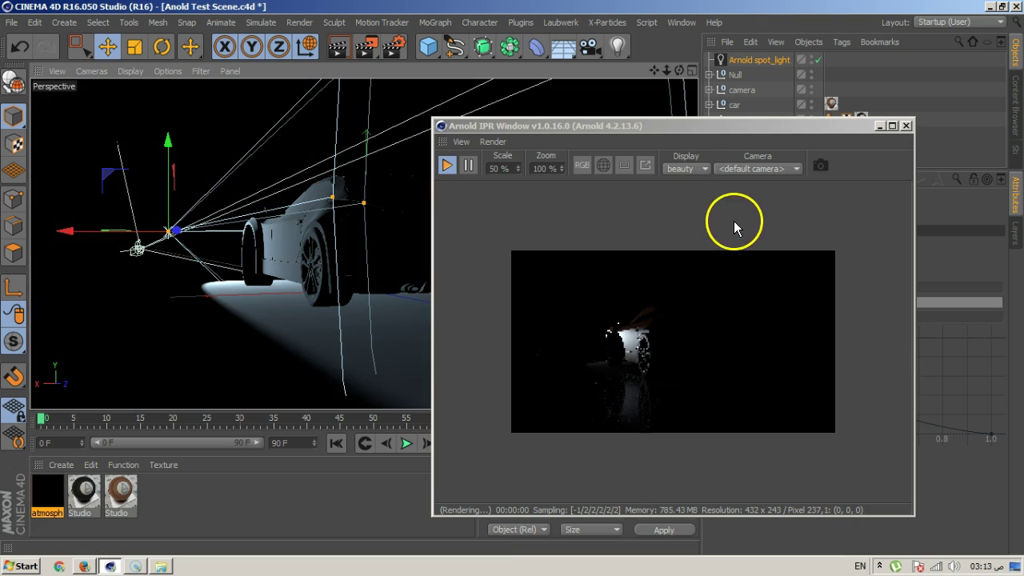
drag(676, 127, 353, 59)
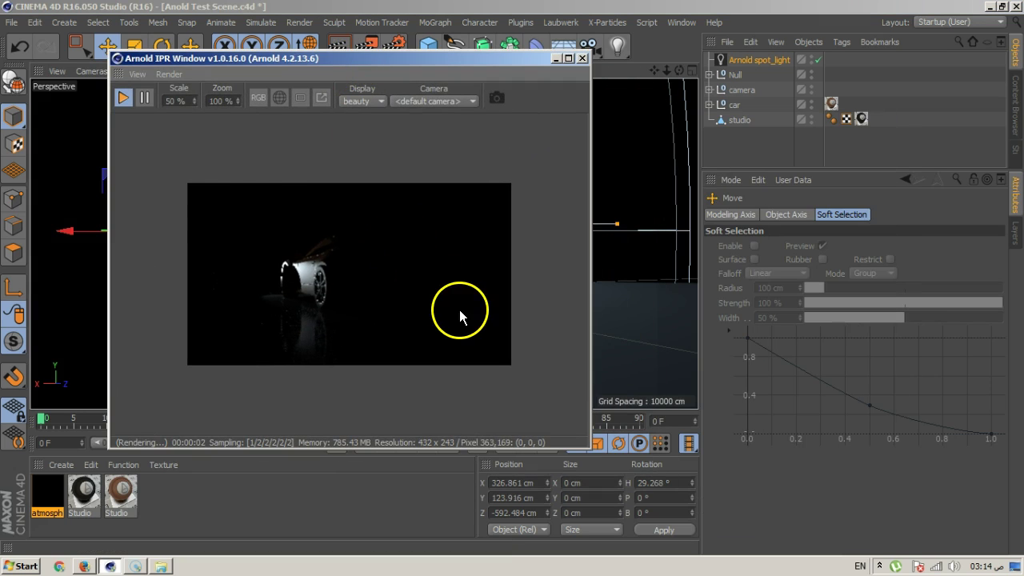
Warm the spot light by setting its color temperature to about 4418
click(756, 62)
click(44, 493)
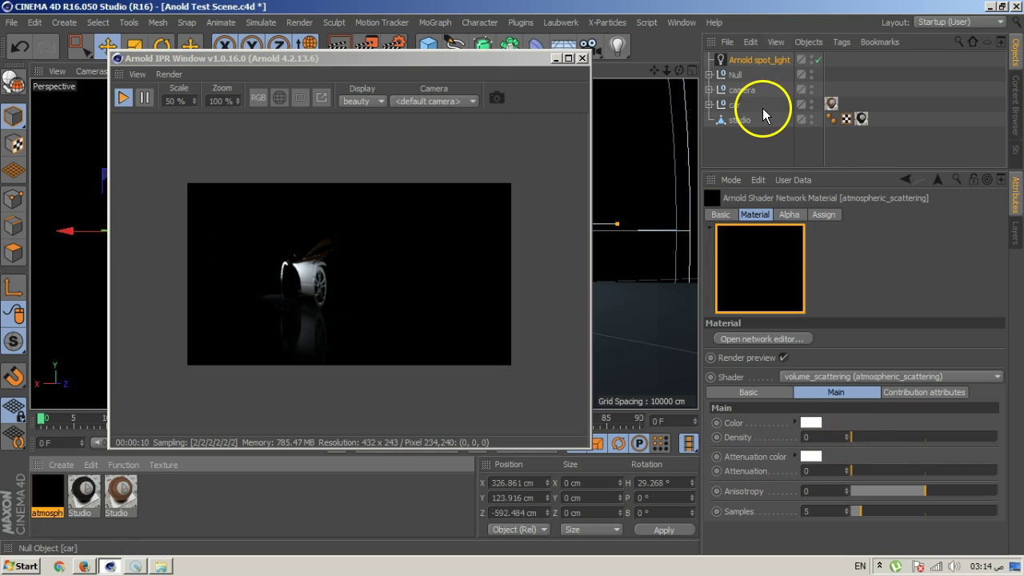
click(752, 66)
click(848, 215)
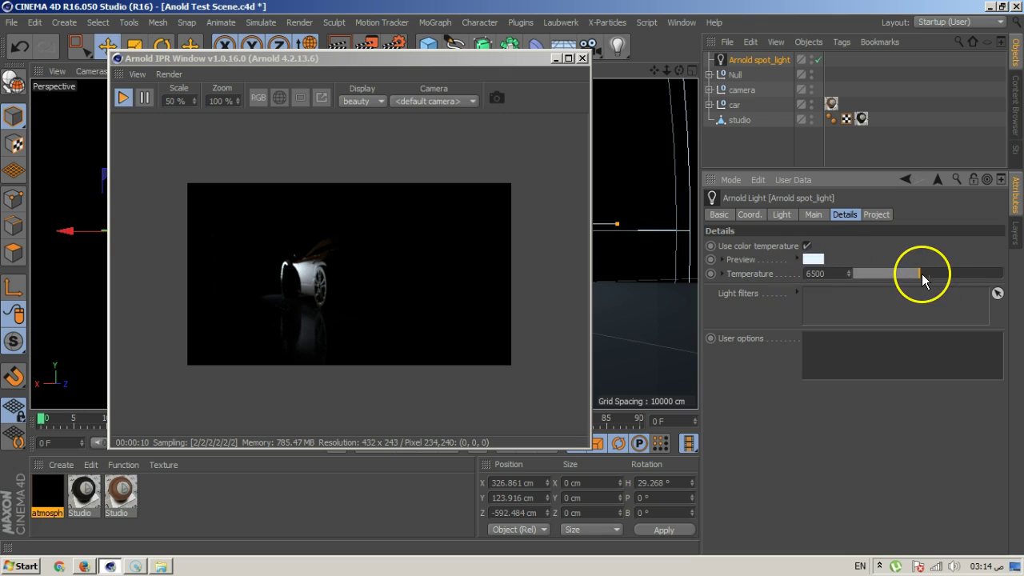
click(820, 215)
click(846, 214)
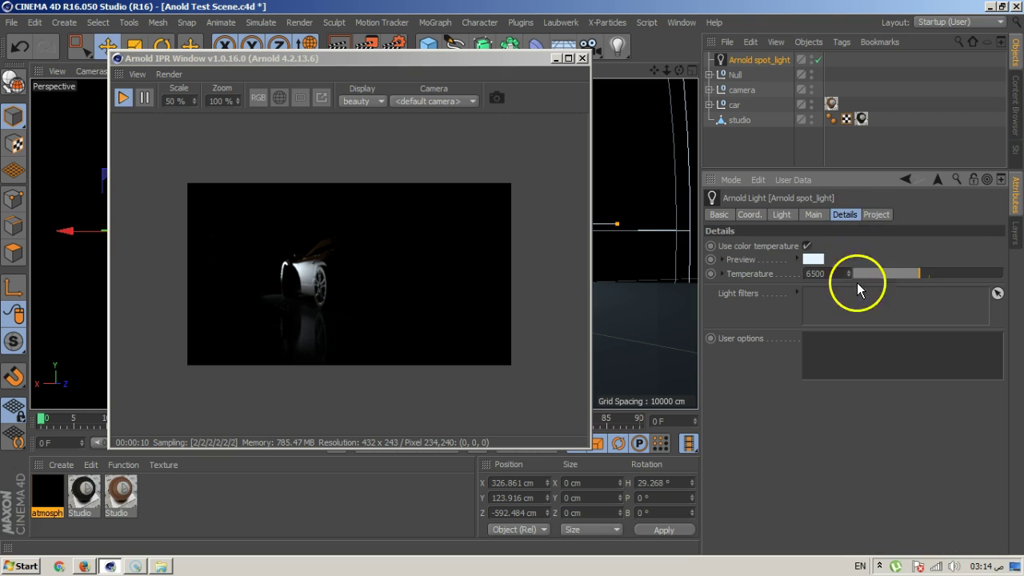
mouse_move(917, 274)
mouse_down()
mouse_move(973, 272)
mouse_move(887, 270)
mouse_move(898, 273)
mouse_up()
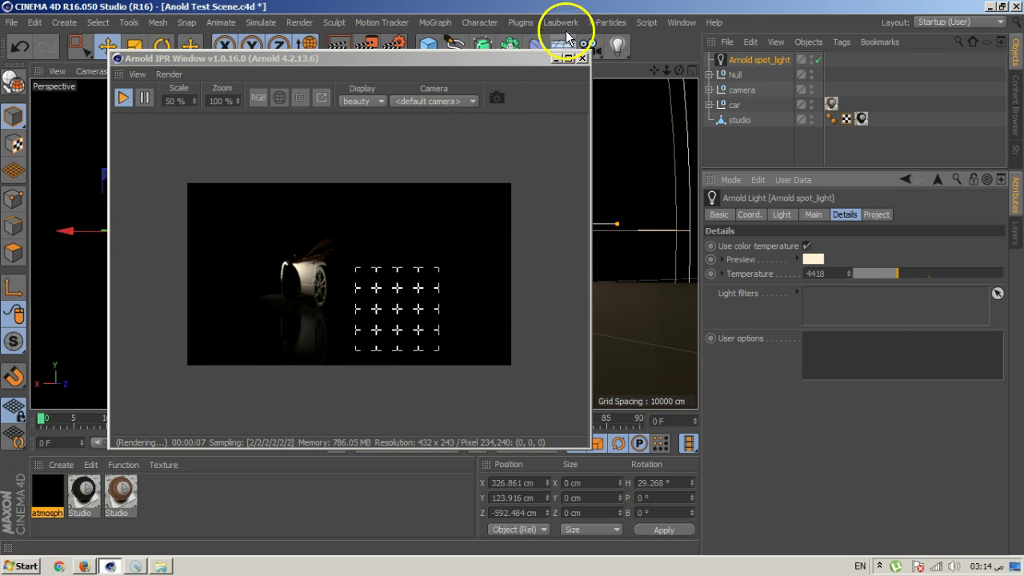
Add an Arnold Sky object to the scene
click(521, 22)
mouse_move(554, 69)
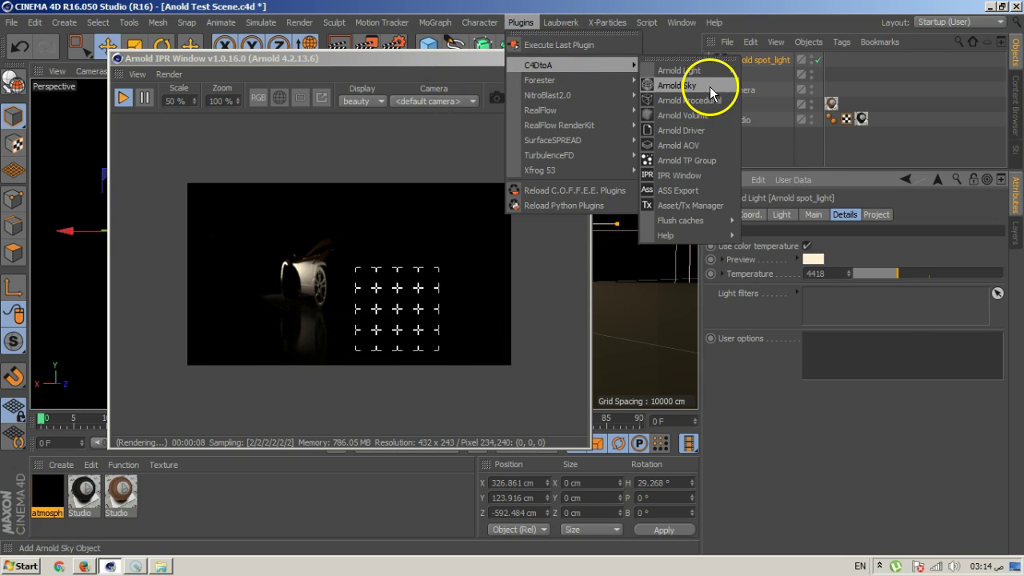
click(709, 84)
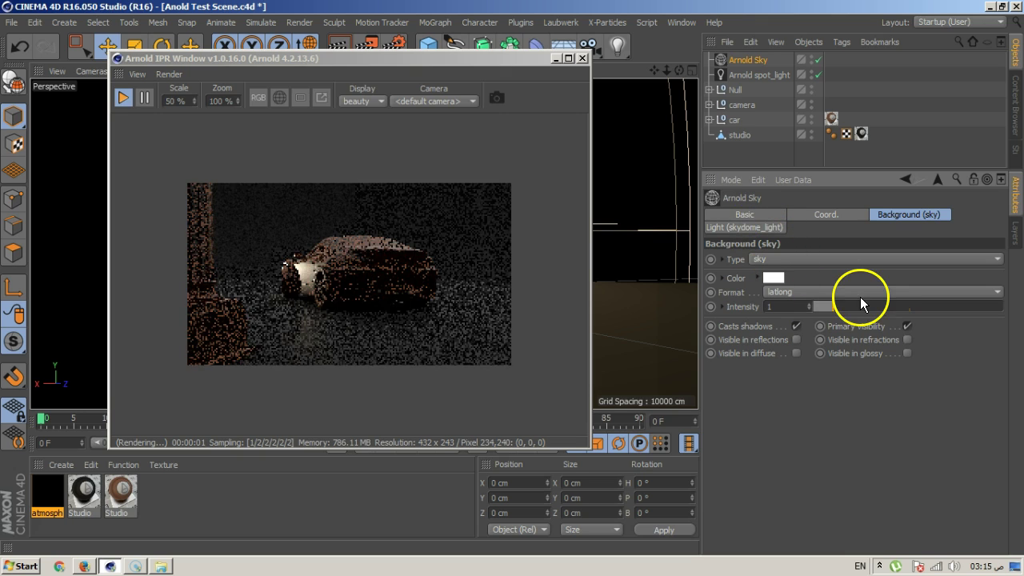
Review the sky's skydome light and format options, and lower its background intensity to about 0.22
click(890, 217)
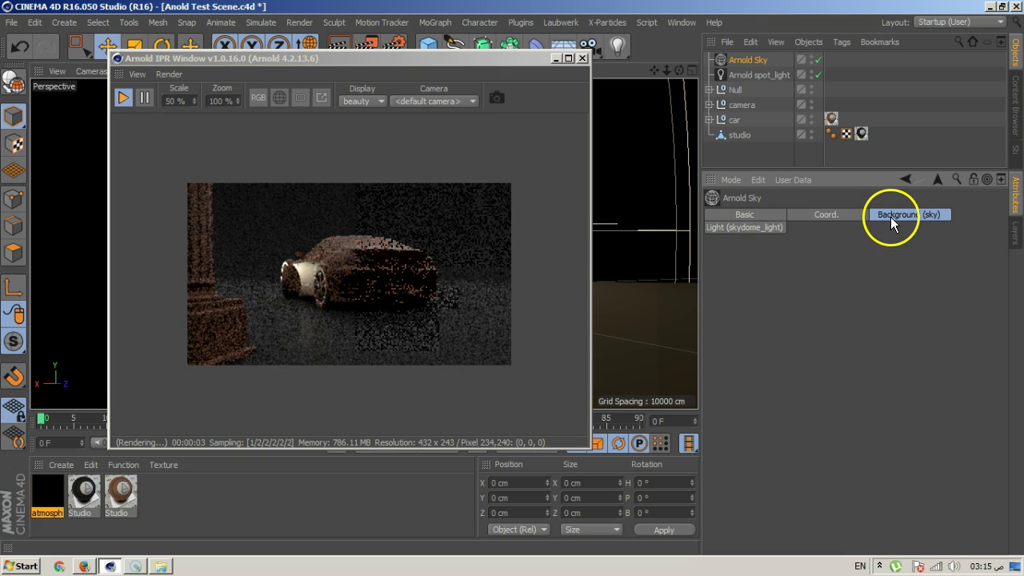
click(726, 228)
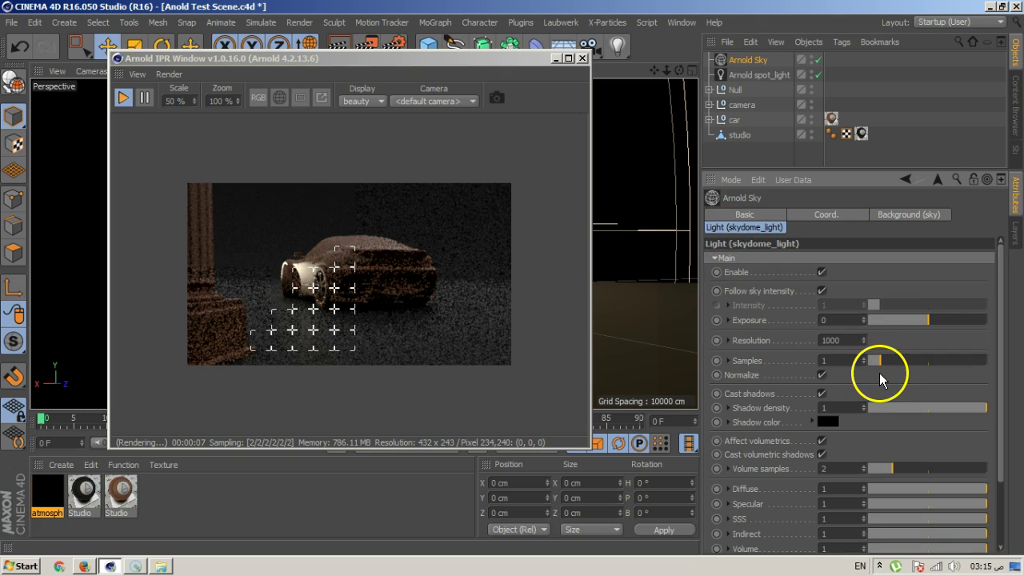
click(887, 217)
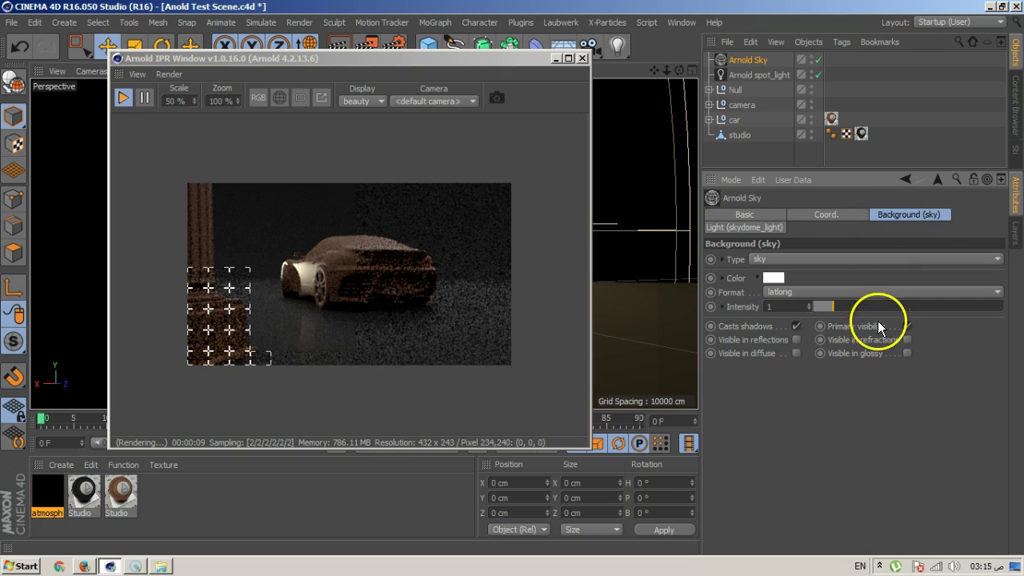
click(807, 293)
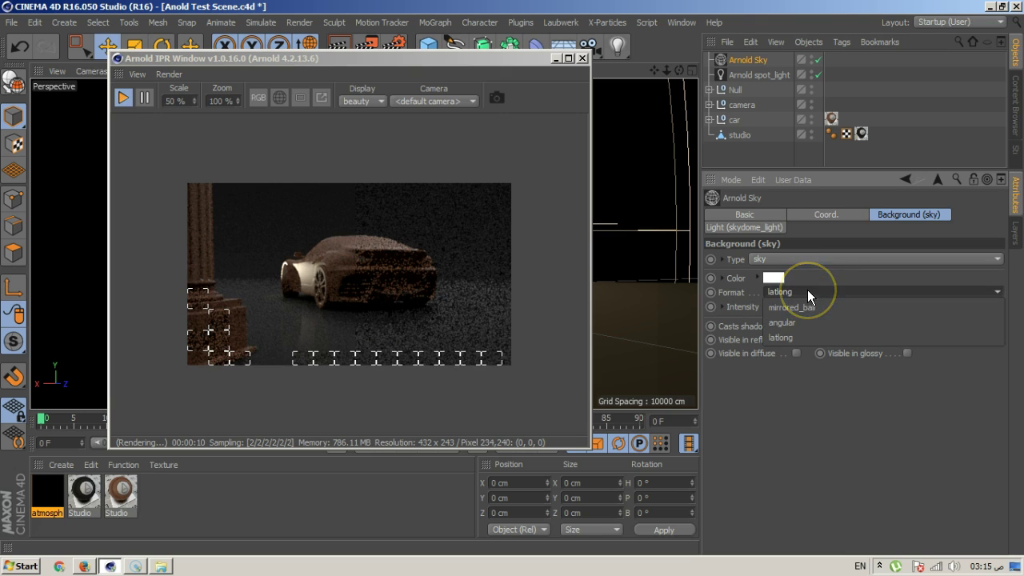
click(808, 293)
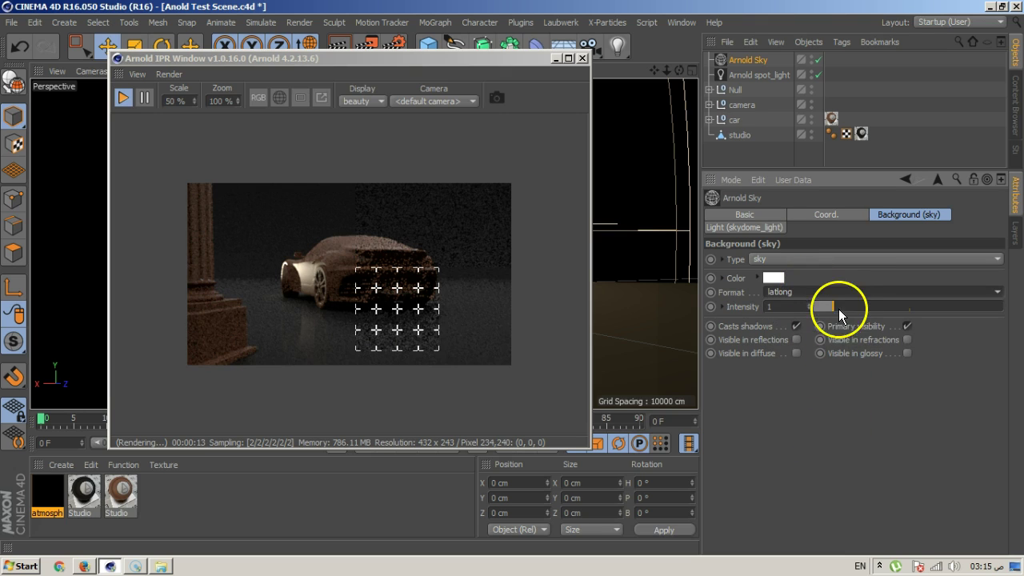
drag(828, 310, 818, 312)
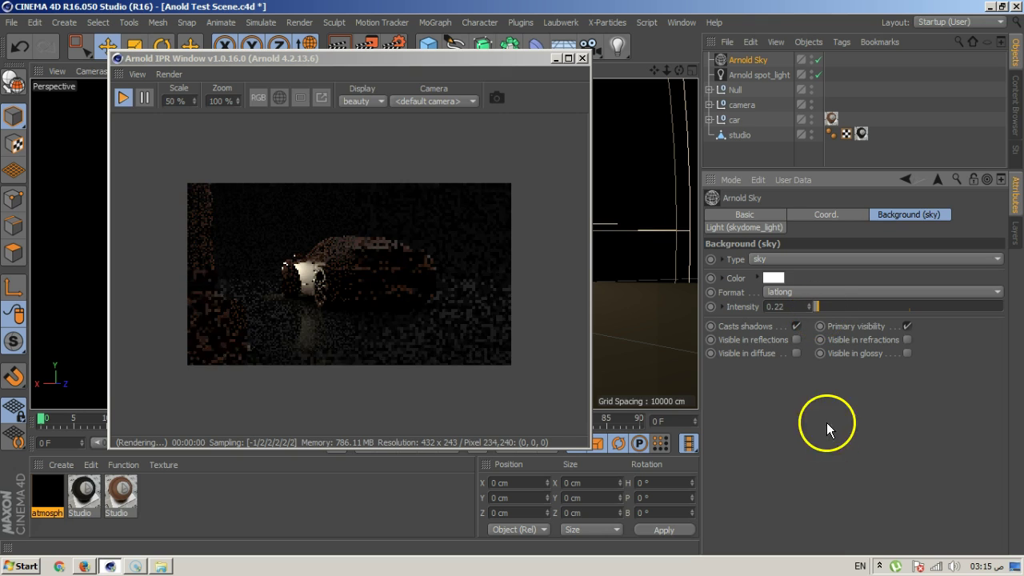
Raise the Arnold spot light's exposure to about 4.46
click(745, 75)
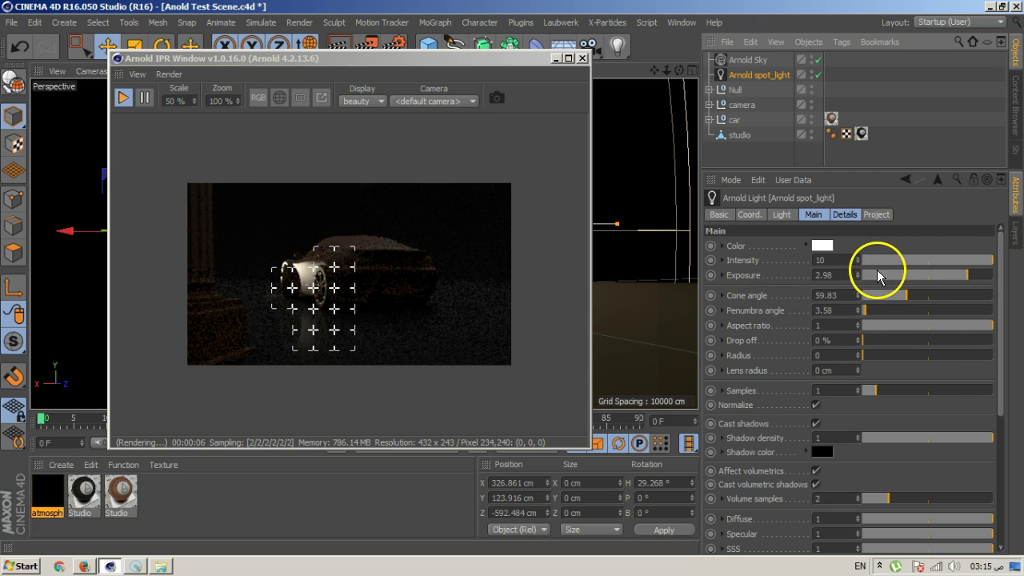
drag(970, 278, 987, 278)
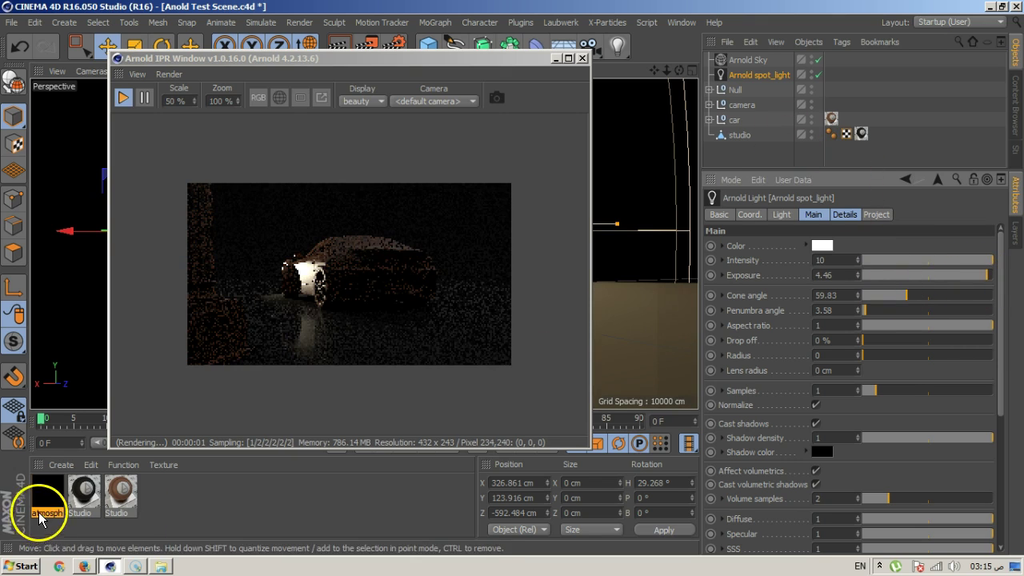
Set the density of the atmospheric scattering shader to about 0.09 and inspect the beam around the car
click(40, 518)
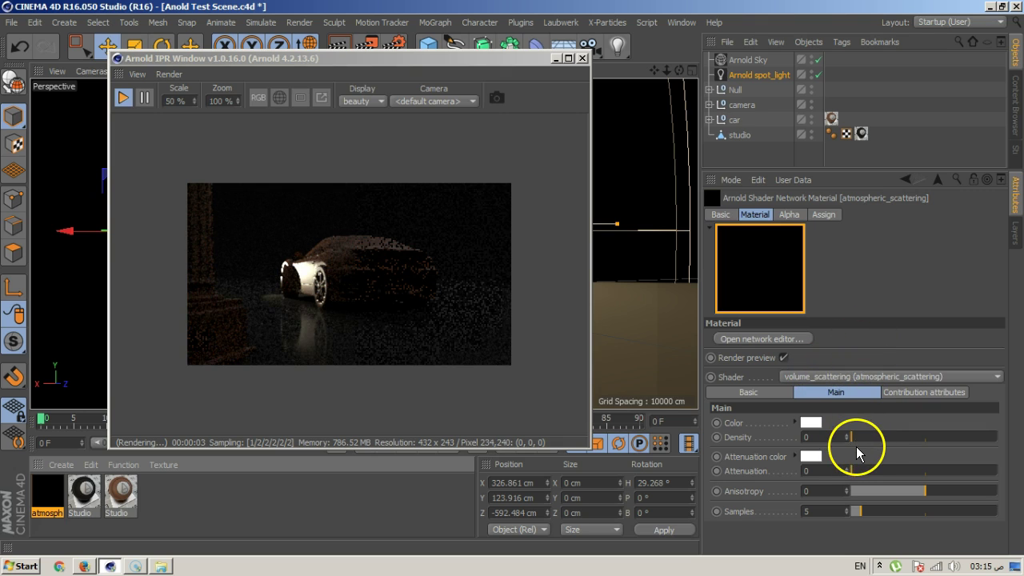
drag(857, 440, 872, 440)
drag(872, 438, 863, 440)
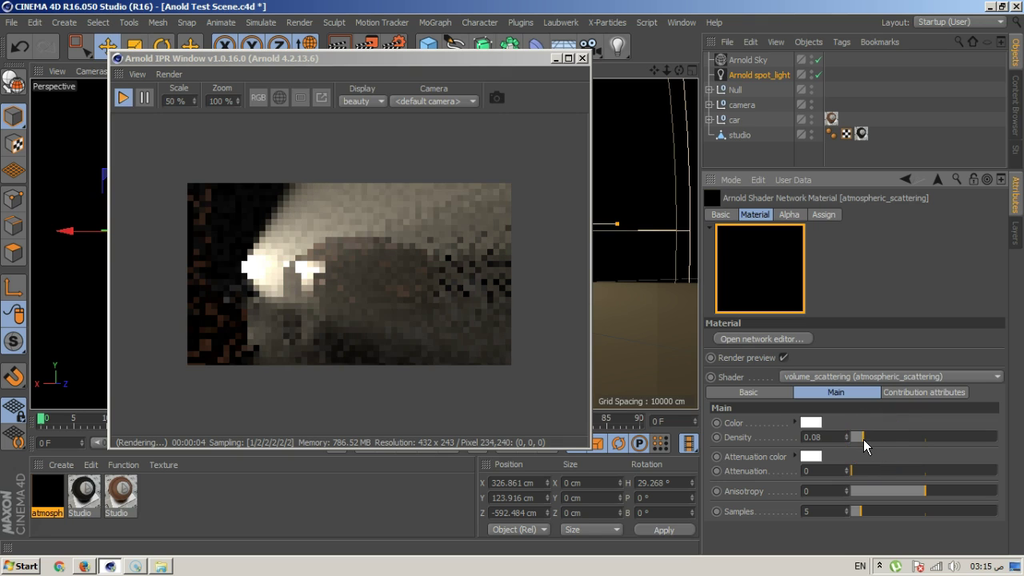
click(435, 291)
click(487, 252)
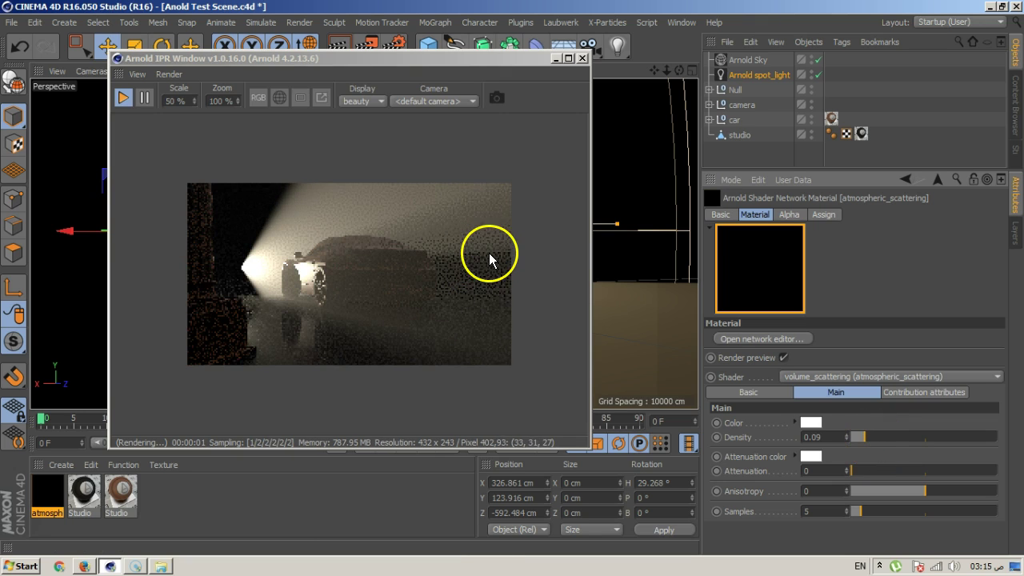
mouse_move(486, 251)
mouse_down()
mouse_move(413, 296)
mouse_move(738, 370)
mouse_move(769, 78)
mouse_up()
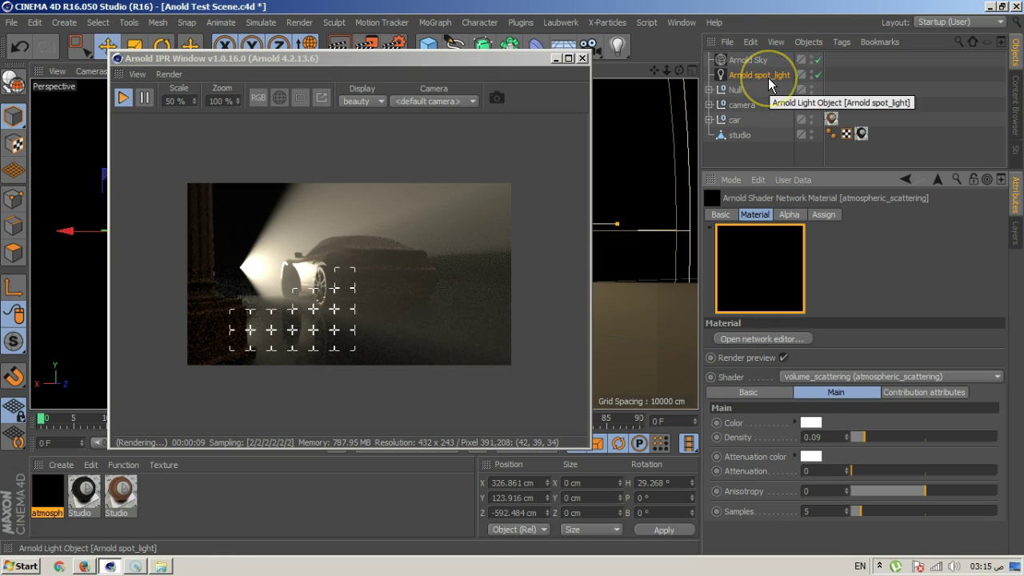
Lower the spot light's exposure to about 2.19, with a radius of 2.3 and a lens radius of 2 cm
click(768, 77)
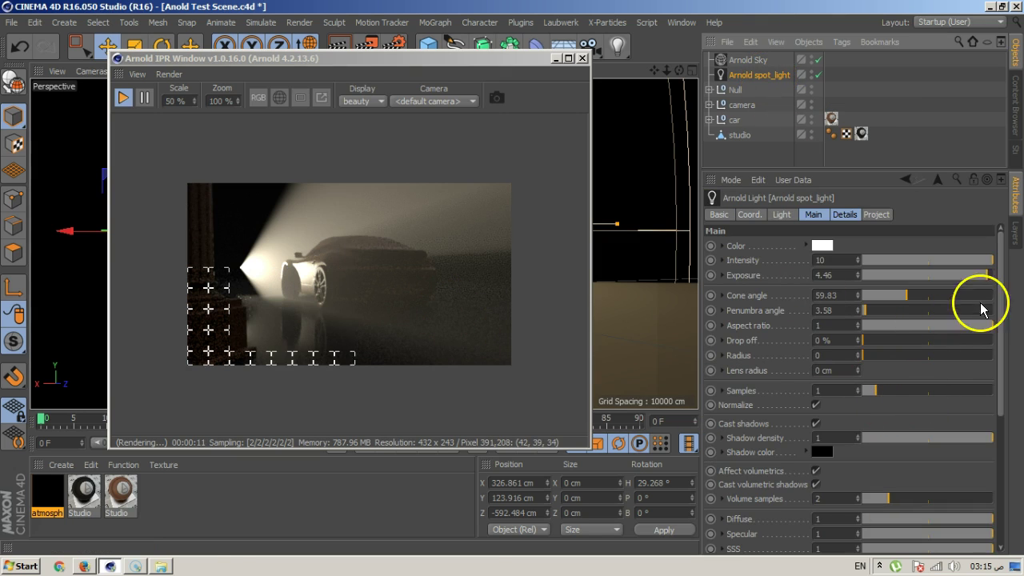
drag(987, 275, 958, 278)
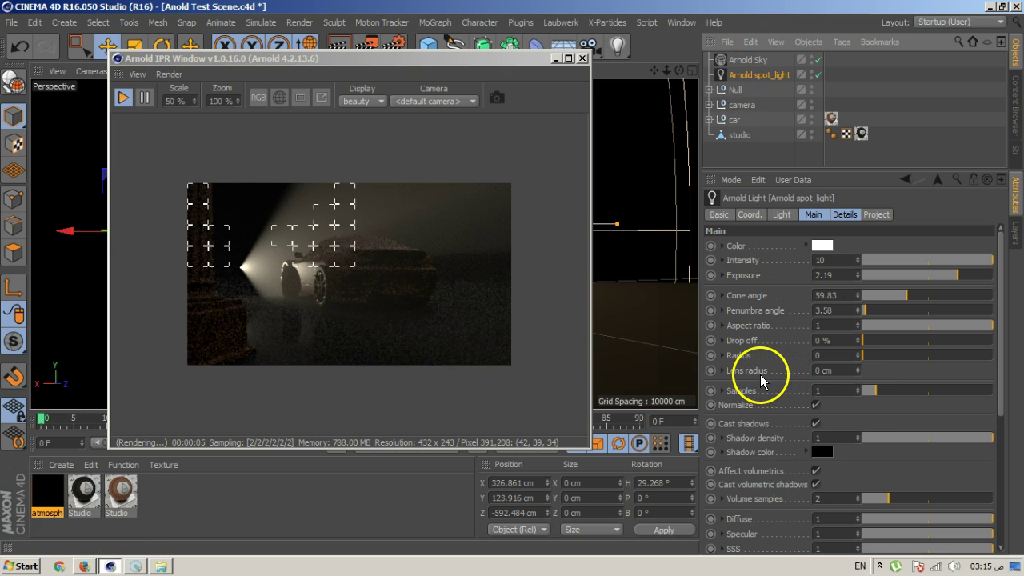
mouse_move(869, 357)
mouse_down()
mouse_move(929, 357)
mouse_move(887, 359)
mouse_move(885, 375)
mouse_move(861, 376)
mouse_move(889, 356)
mouse_move(858, 377)
mouse_move(855, 362)
mouse_move(891, 382)
mouse_move(870, 353)
mouse_move(897, 357)
mouse_move(855, 373)
mouse_move(857, 361)
mouse_up()
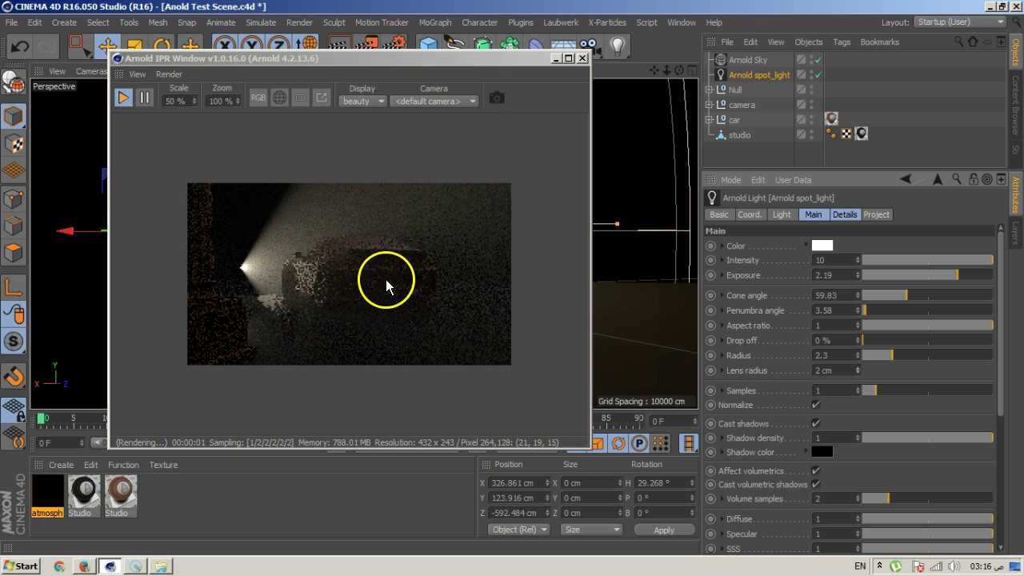
Move the spot light farther away from the front of the car, to about Z -962.2 cm
drag(317, 64, 667, 76)
drag(263, 262, 36, 225)
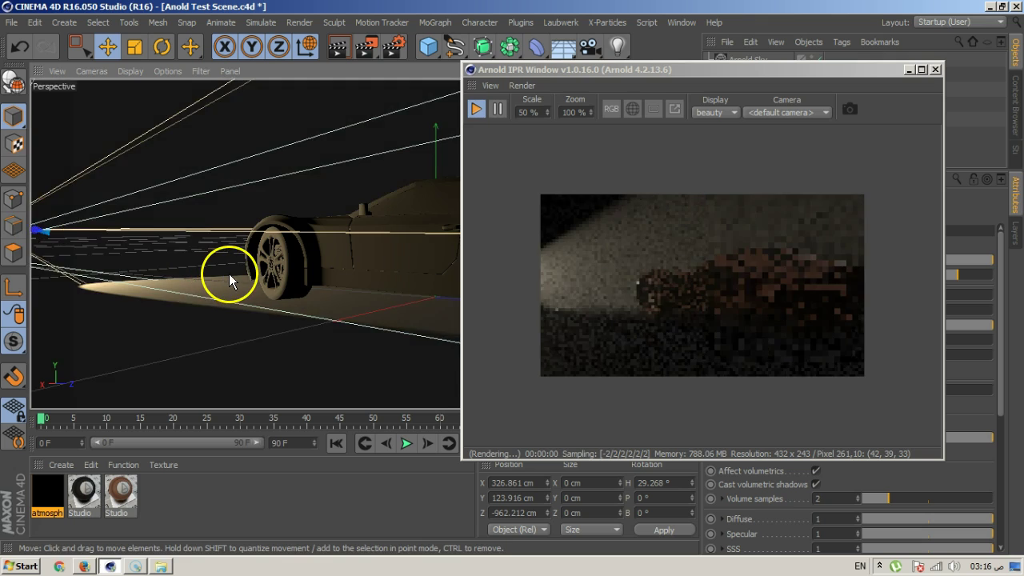
scroll(229, 274, up, 3)
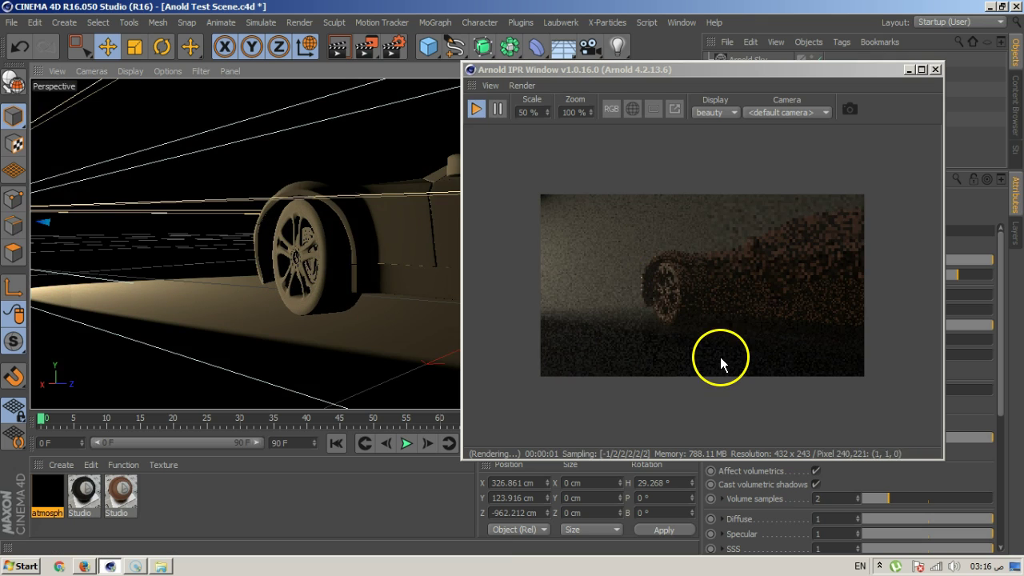
drag(728, 70, 476, 59)
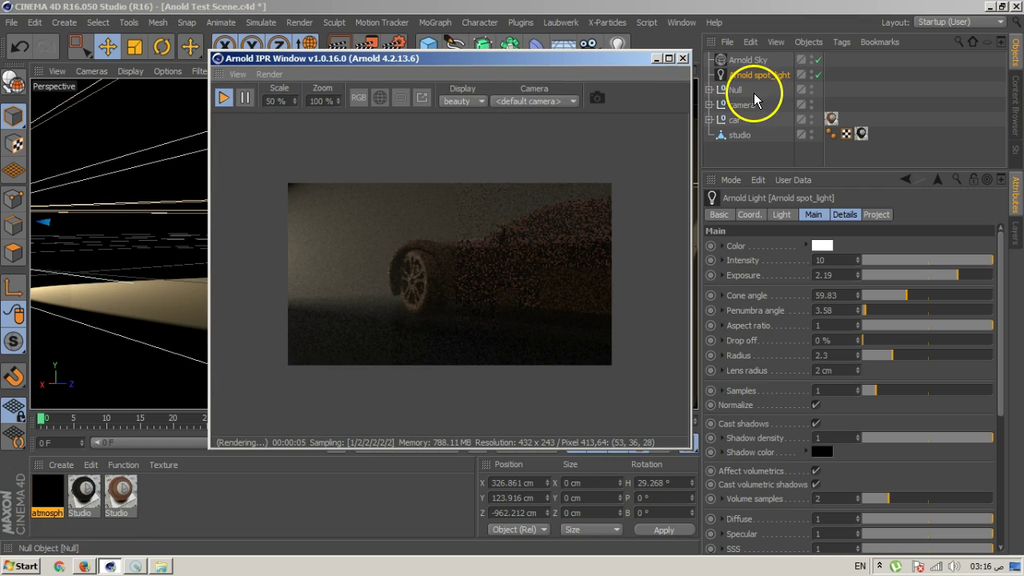
Raise the spot light's intensity to about 12.1 and check the beam in the preview
click(52, 499)
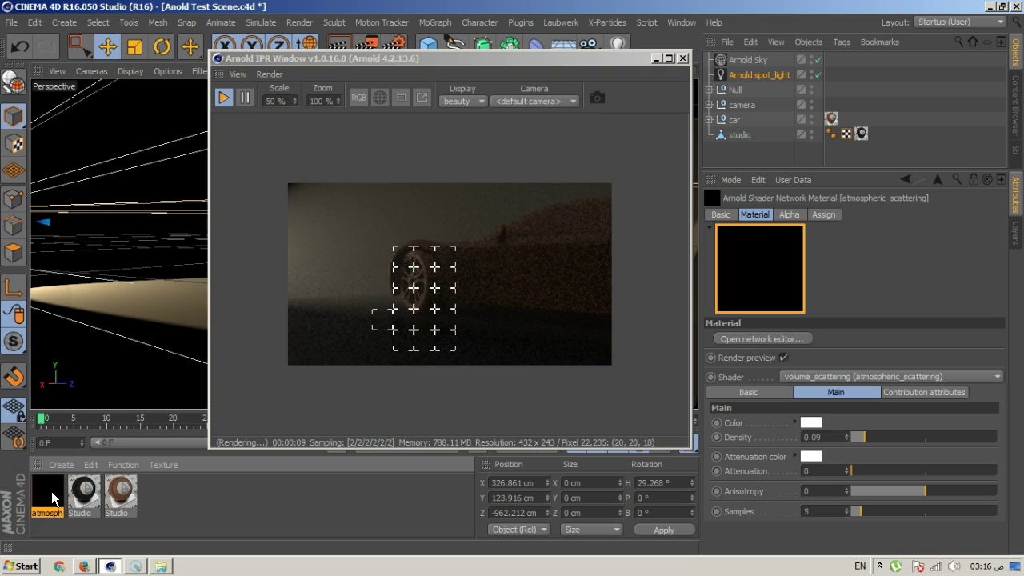
click(735, 73)
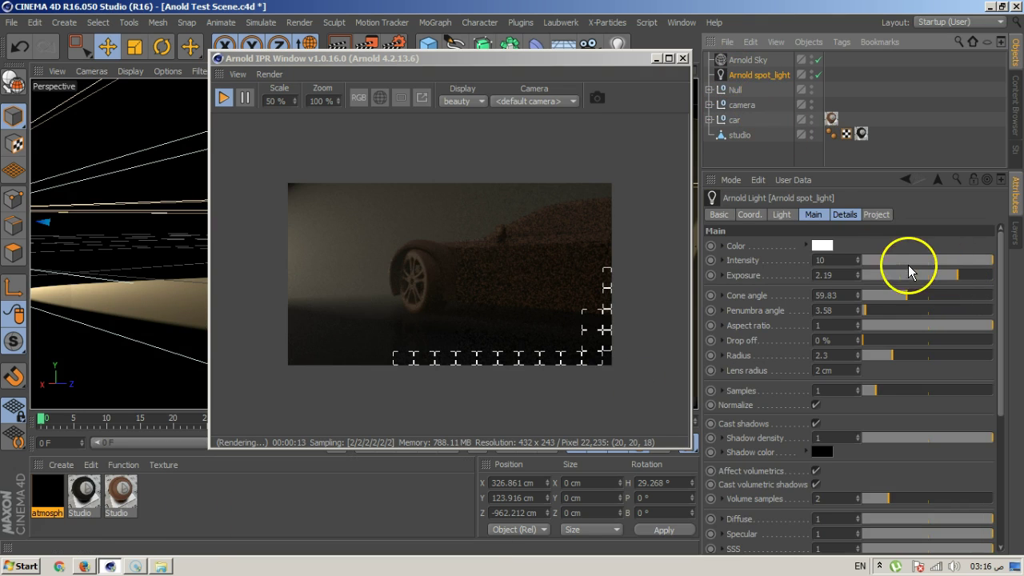
drag(857, 262, 857, 314)
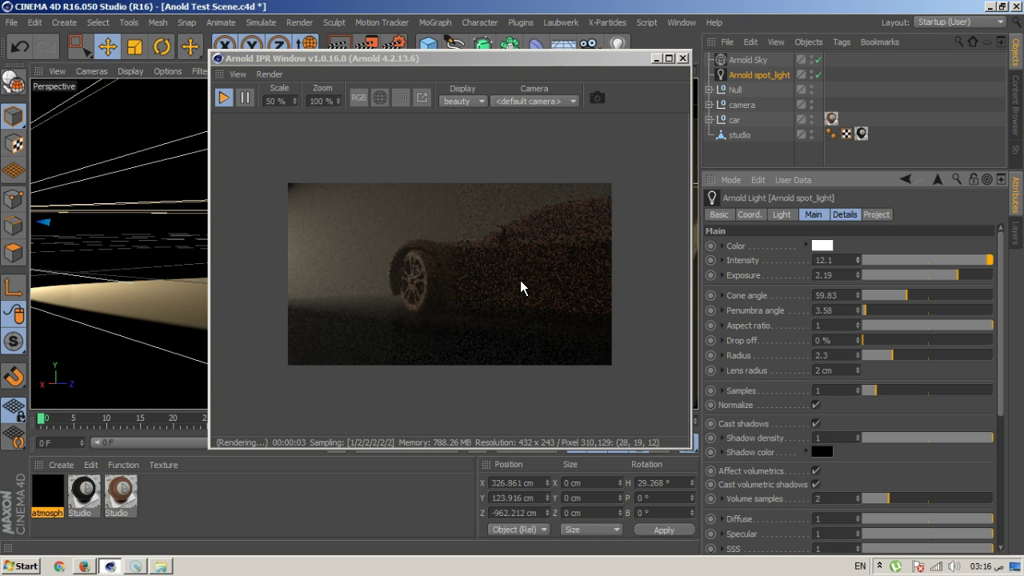
click(83, 295)
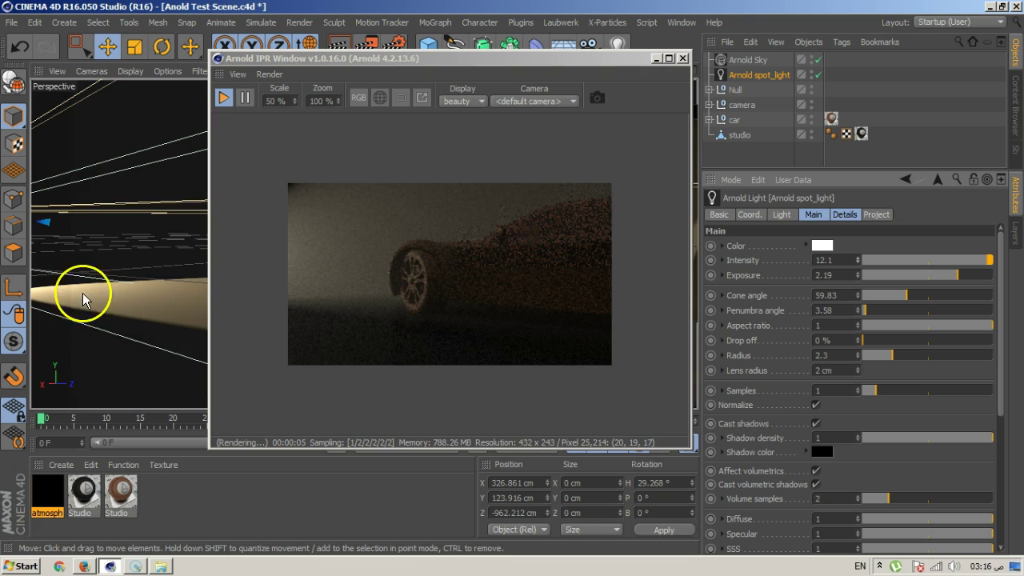
drag(81, 202, 569, 181)
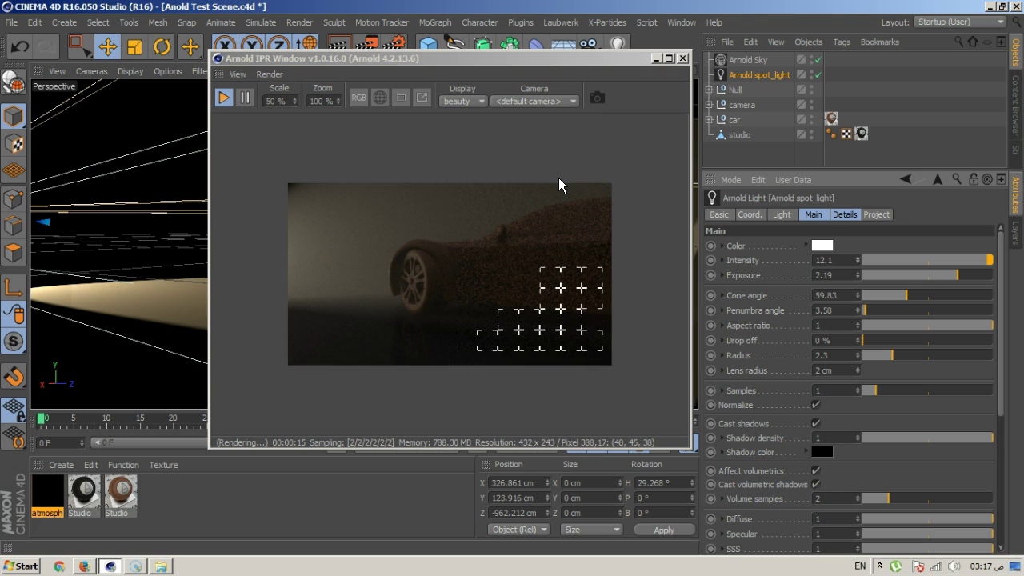
Set the spot light's samples to 4
click(862, 463)
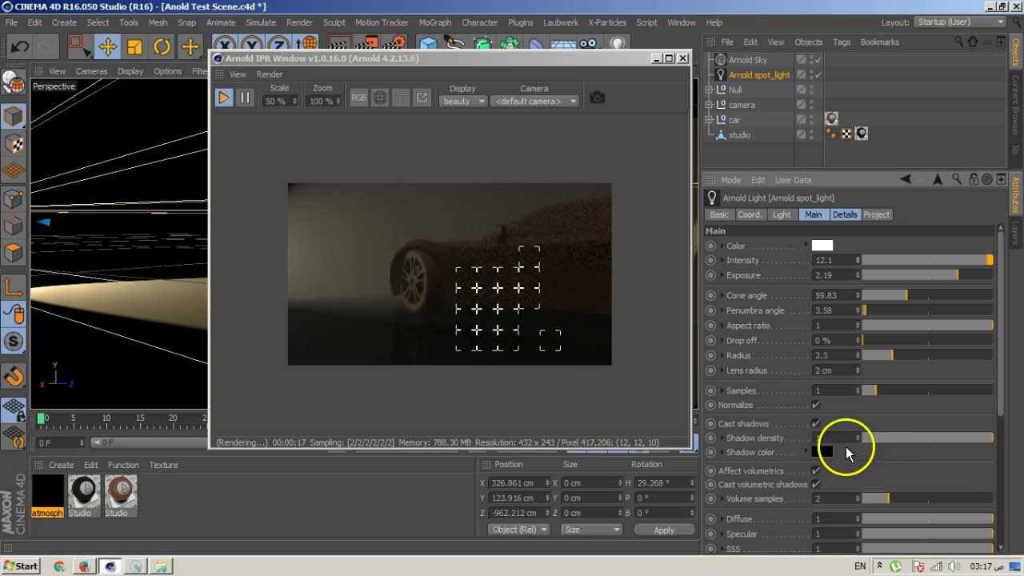
click(846, 391)
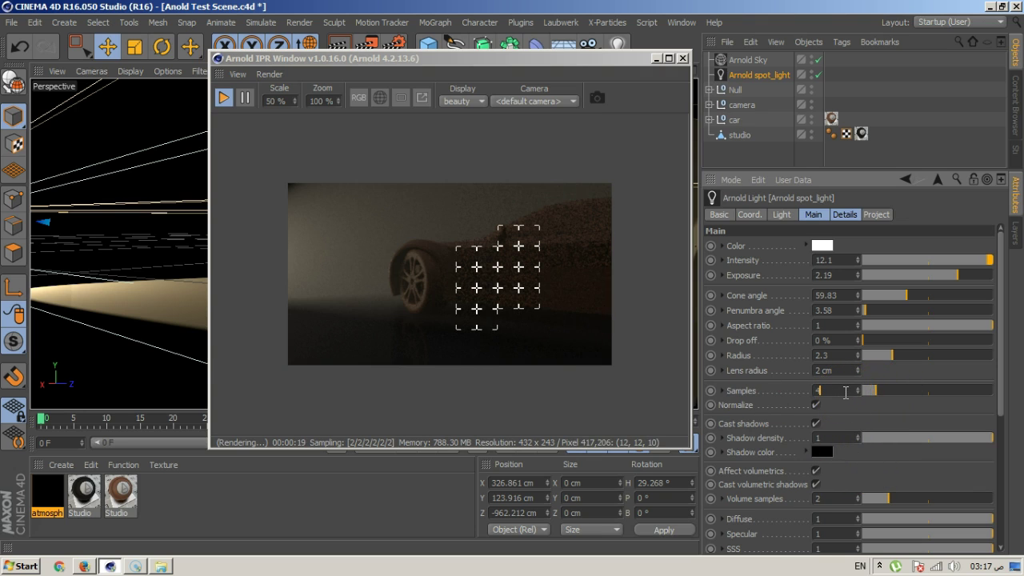
text(4)
key(Return)
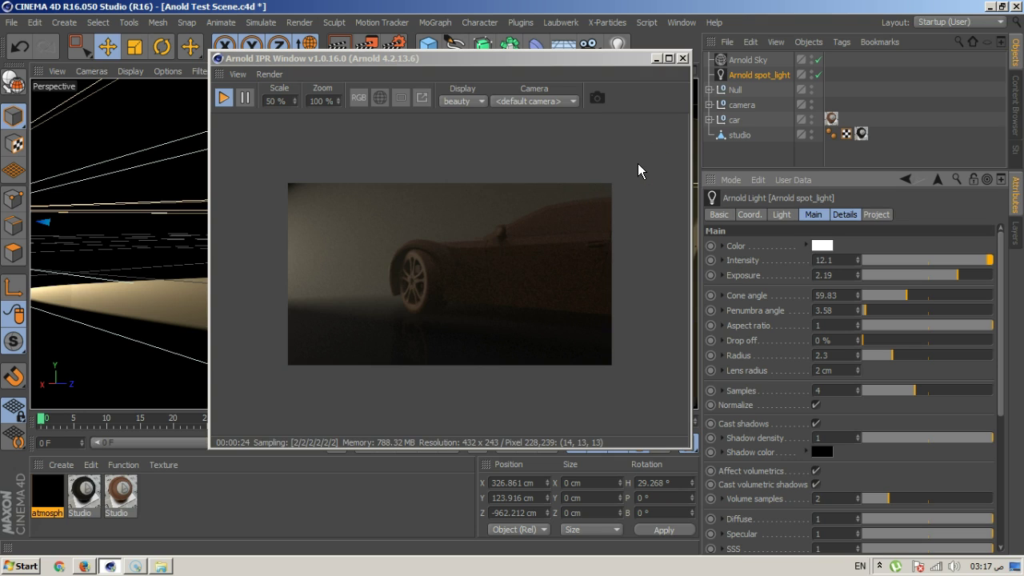
Raise the samples of the atmospheric scattering shader to 18
click(790, 215)
click(813, 216)
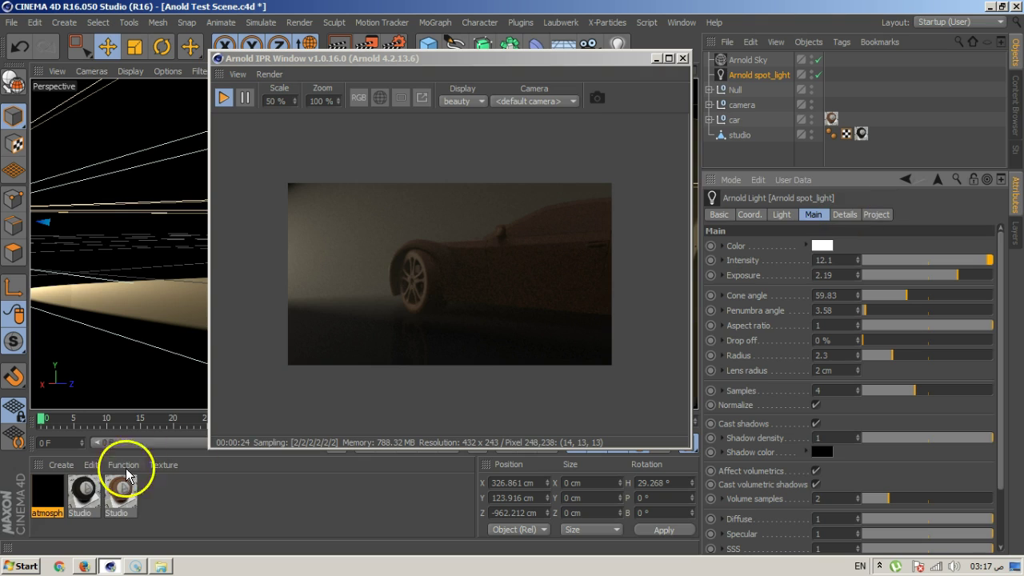
click(42, 494)
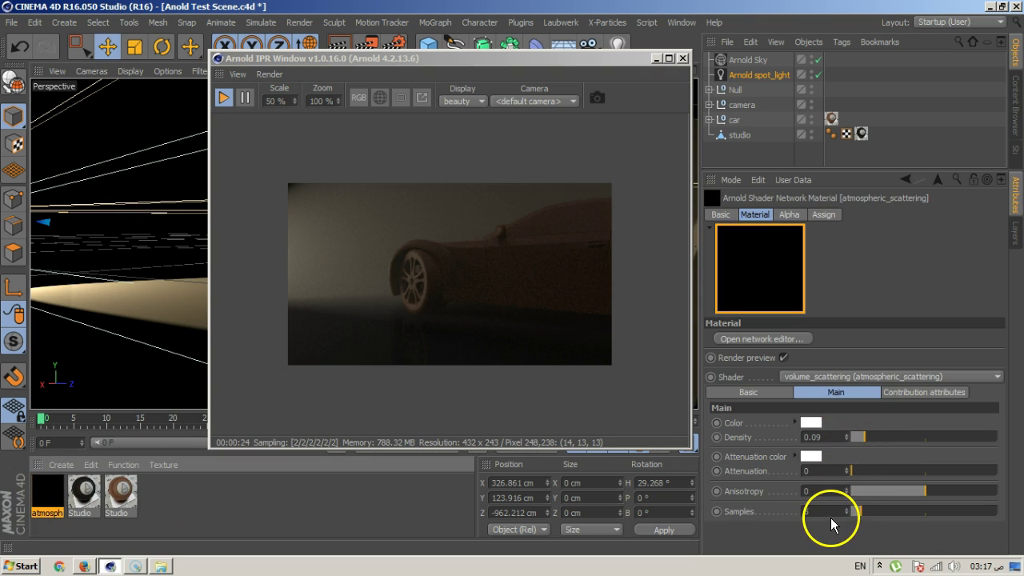
click(858, 514)
drag(862, 512, 891, 510)
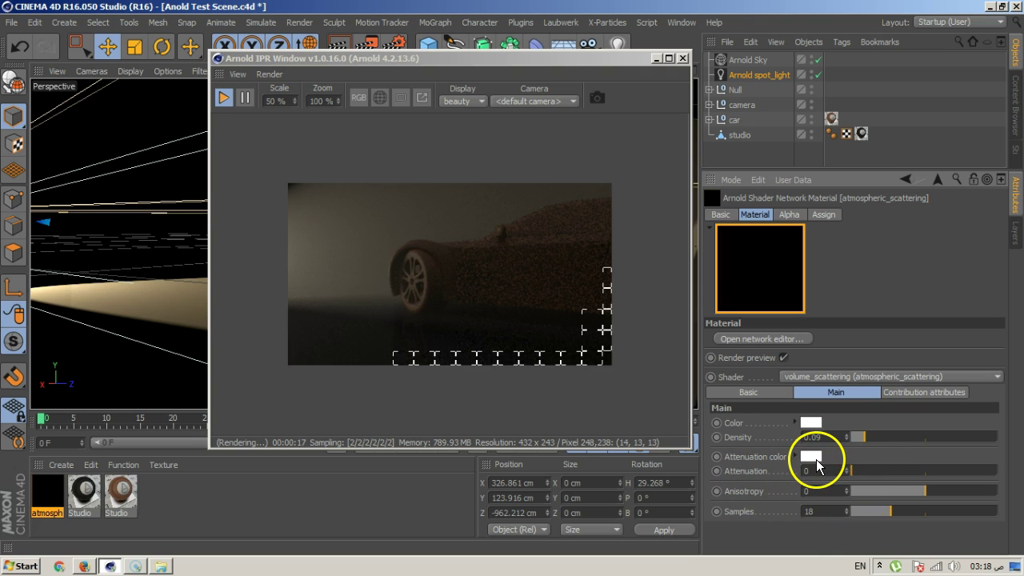
Tint the scattering's attenuation color light orange (RGB 255, 205, 130) and set its attenuation to about 0.03
click(814, 457)
mouse_move(780, 403)
mouse_down()
mouse_move(804, 401)
mouse_move(775, 408)
mouse_up()
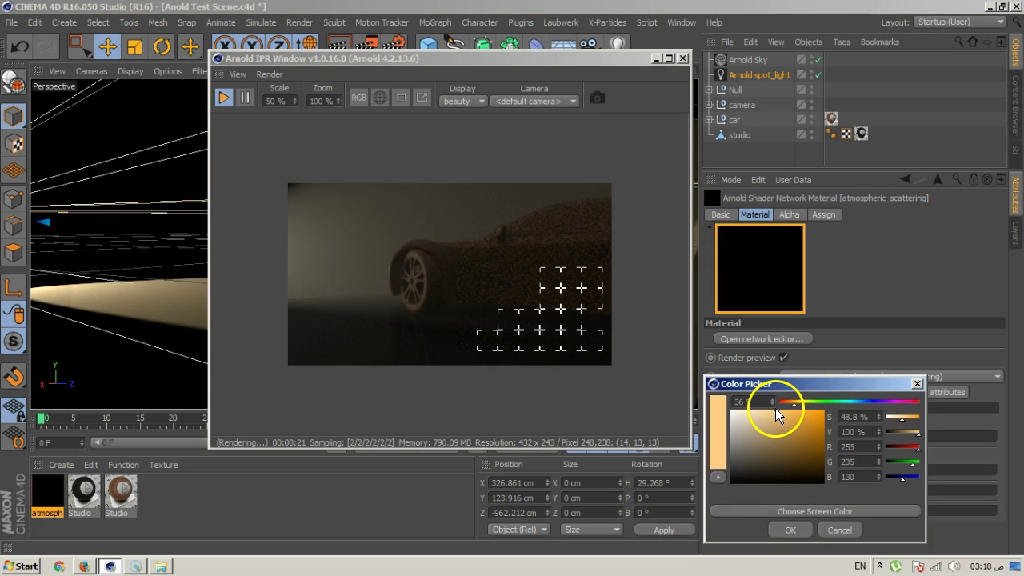
click(791, 530)
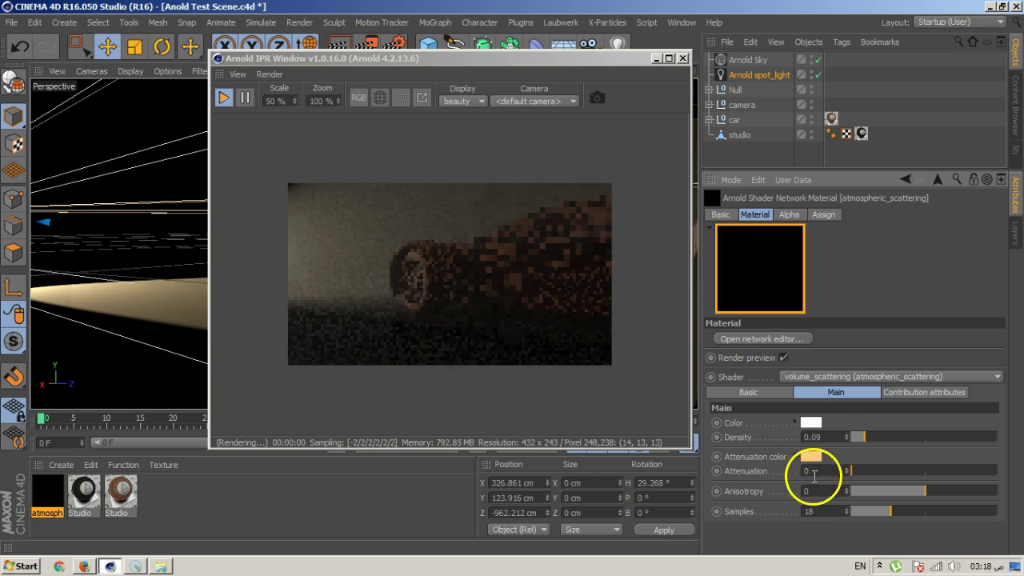
drag(853, 470, 900, 475)
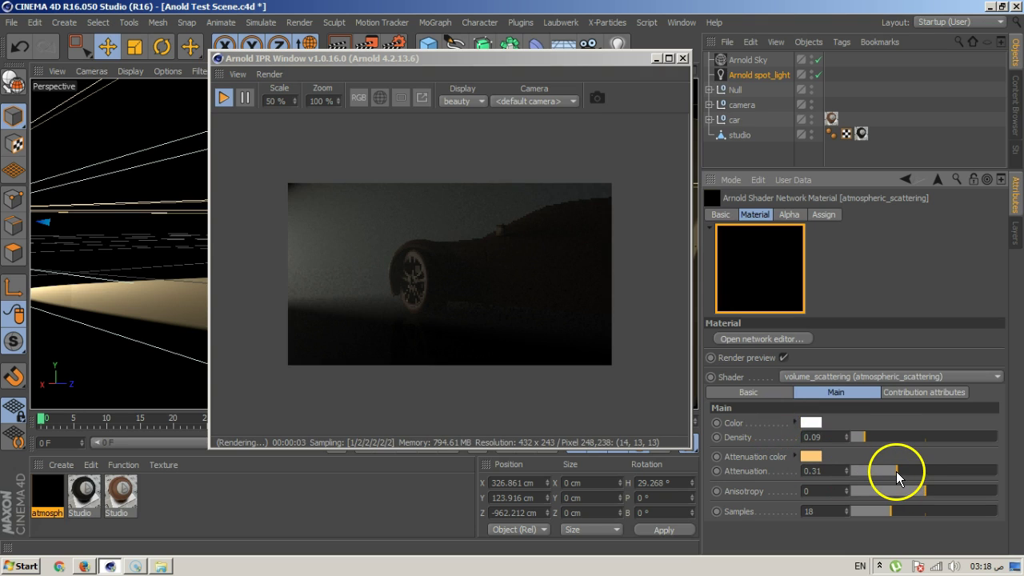
drag(896, 471, 852, 480)
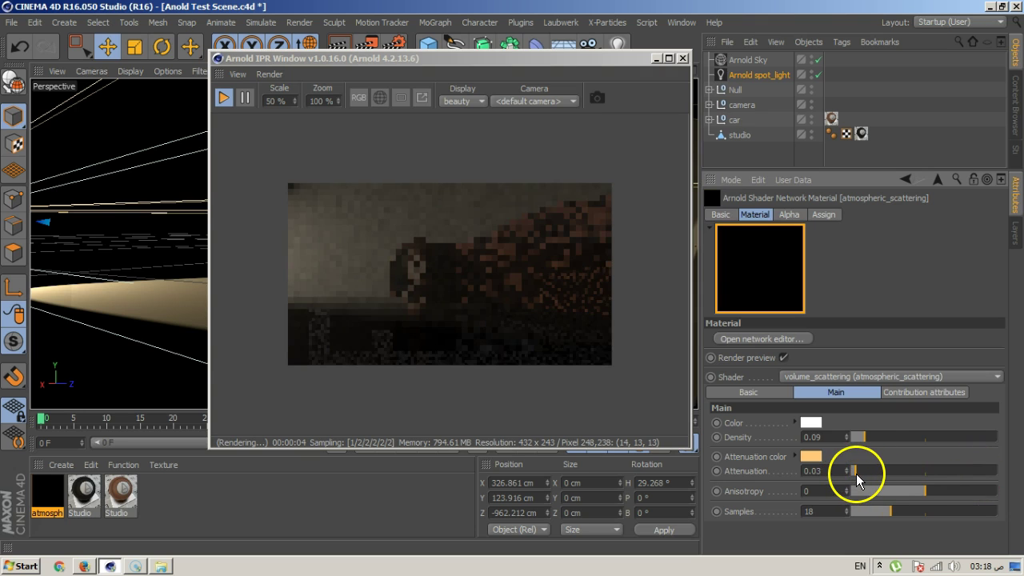
Copy the light orange attenuation color onto the scattering's main color
click(808, 423)
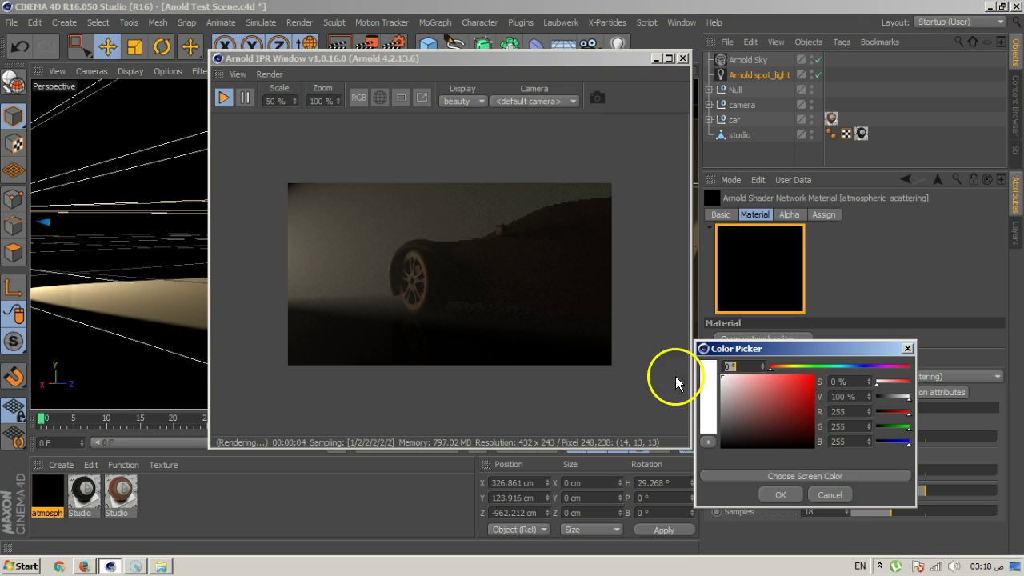
click(773, 369)
click(829, 494)
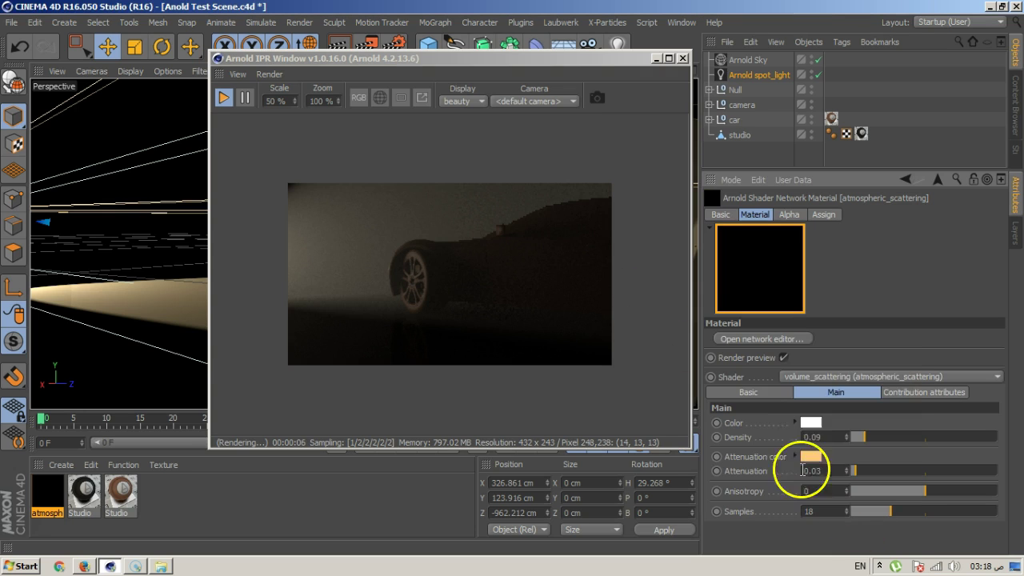
right_click(810, 463)
key(Escape)
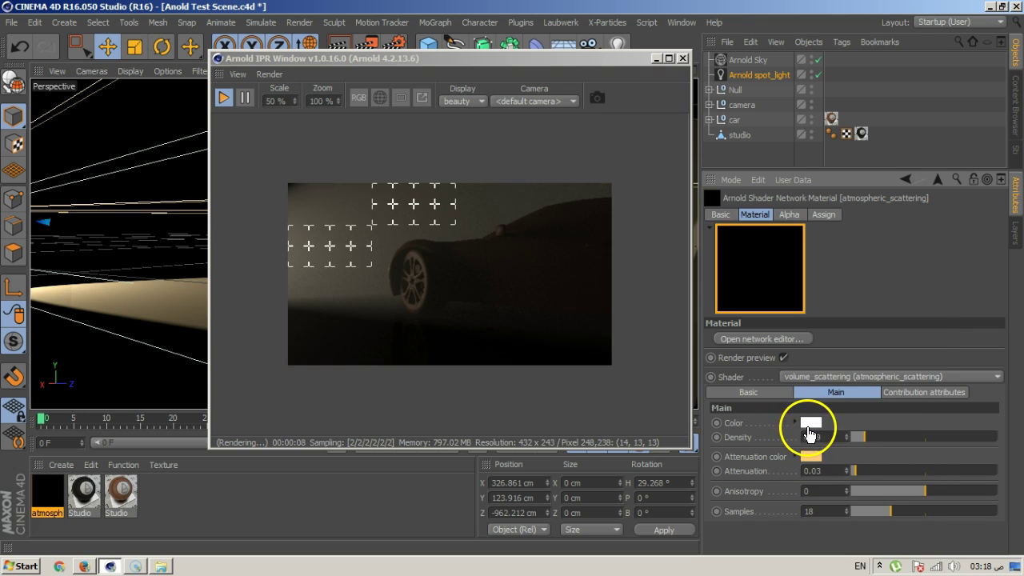
drag(811, 456, 810, 422)
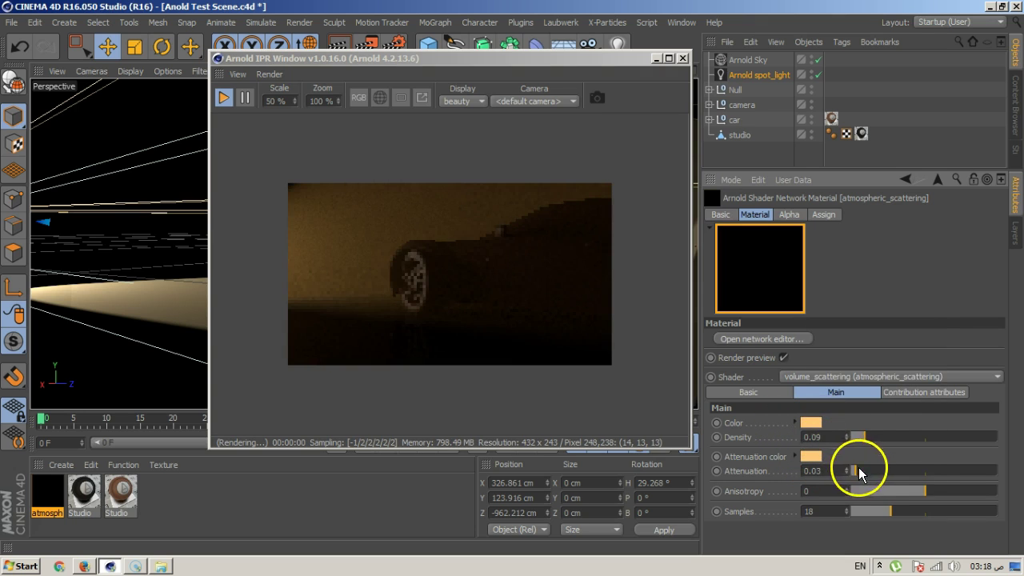
Raise the scattering's attenuation to about 0.67 and inspect the beam in front of the wheel
drag(858, 476, 950, 477)
click(939, 516)
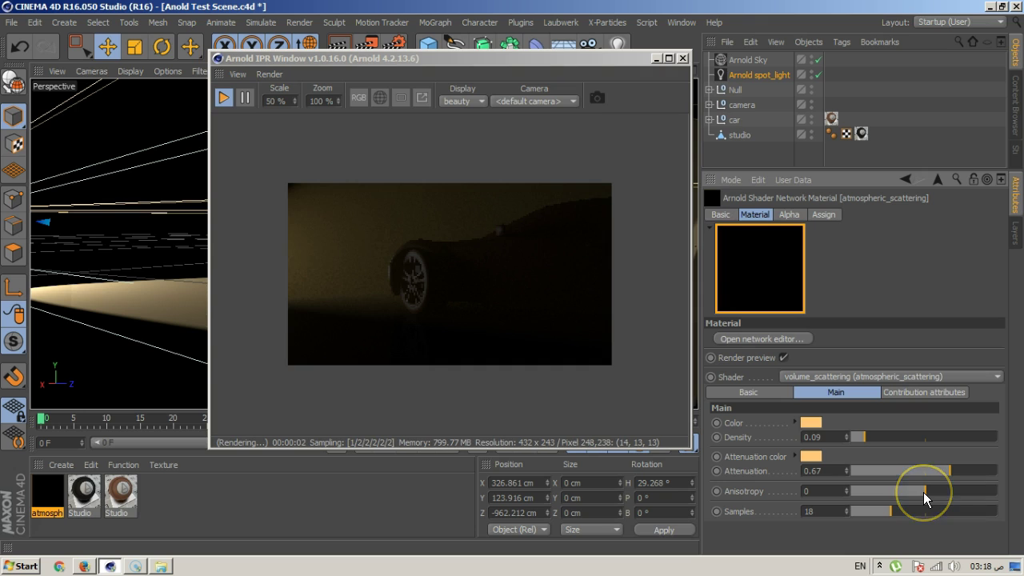
mouse_move(345, 220)
mouse_down()
mouse_move(367, 256)
mouse_move(356, 238)
mouse_move(375, 234)
mouse_up()
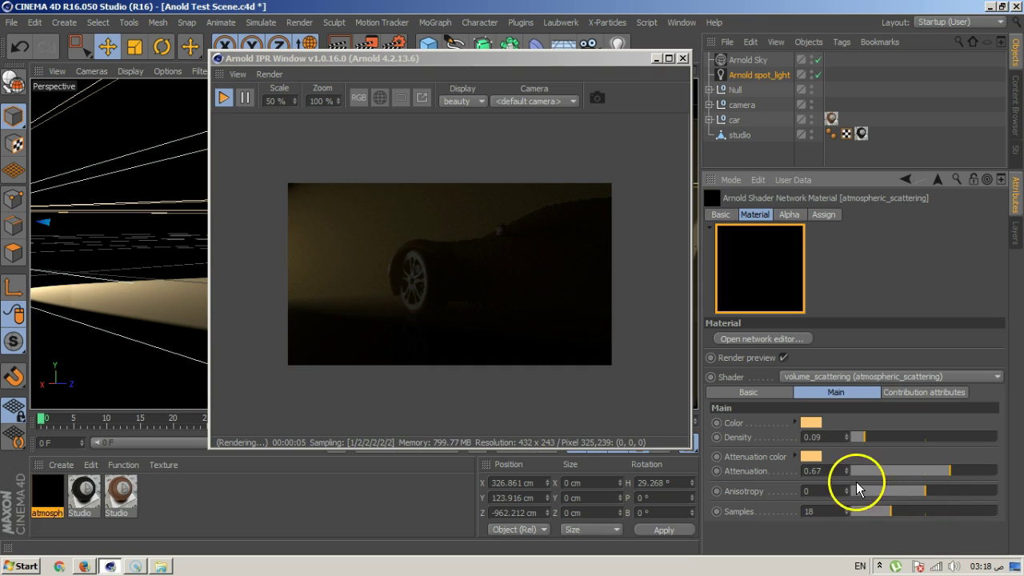
Set the scattering's anisotropy to 0.7 and lower its attenuation to about 0.09
drag(928, 492, 982, 495)
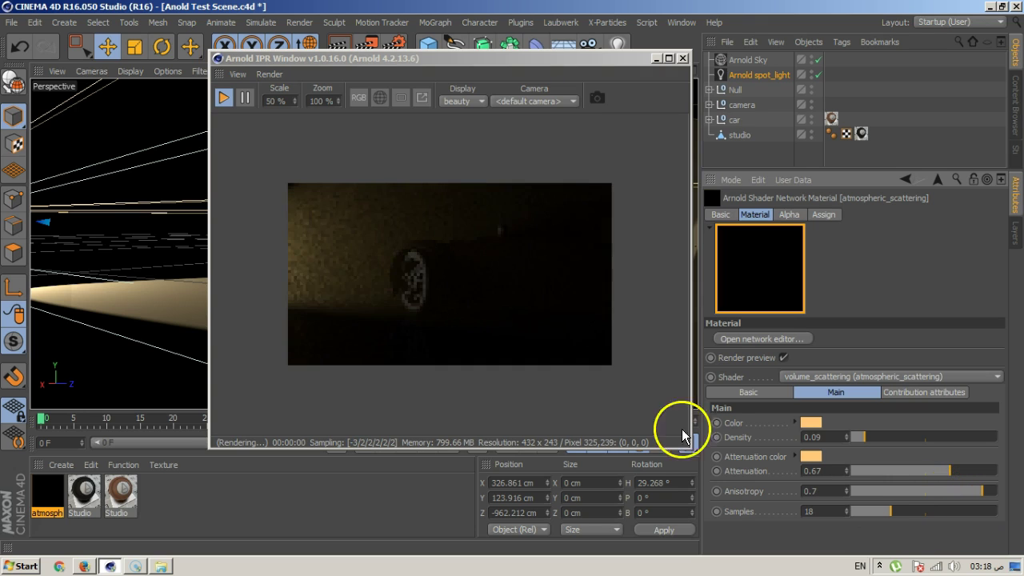
click(602, 356)
click(958, 468)
drag(946, 472, 878, 474)
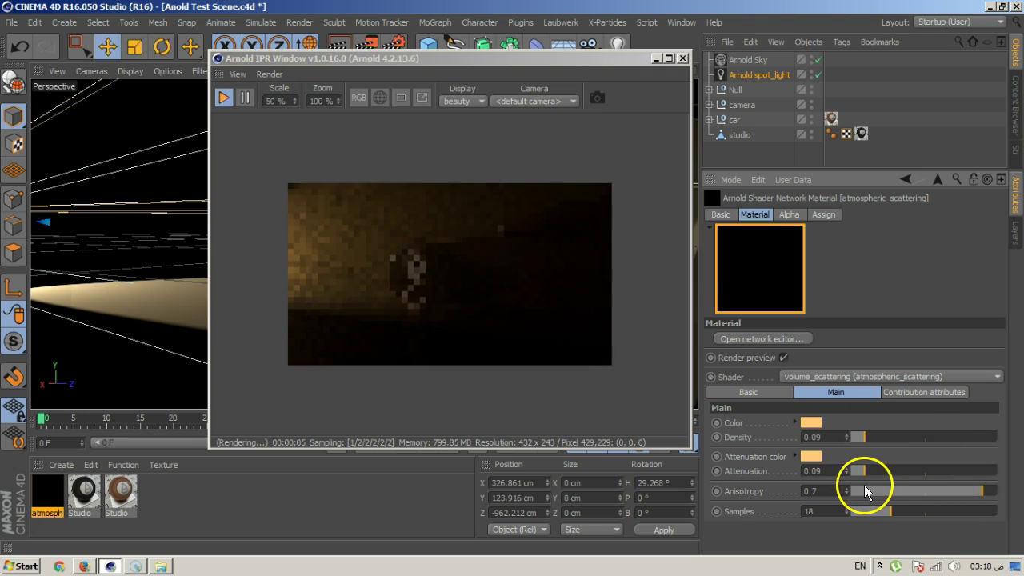
Lower the atmospheric scattering's attenuation to 0.07 and reduce its samples to 12
click(520, 336)
click(522, 343)
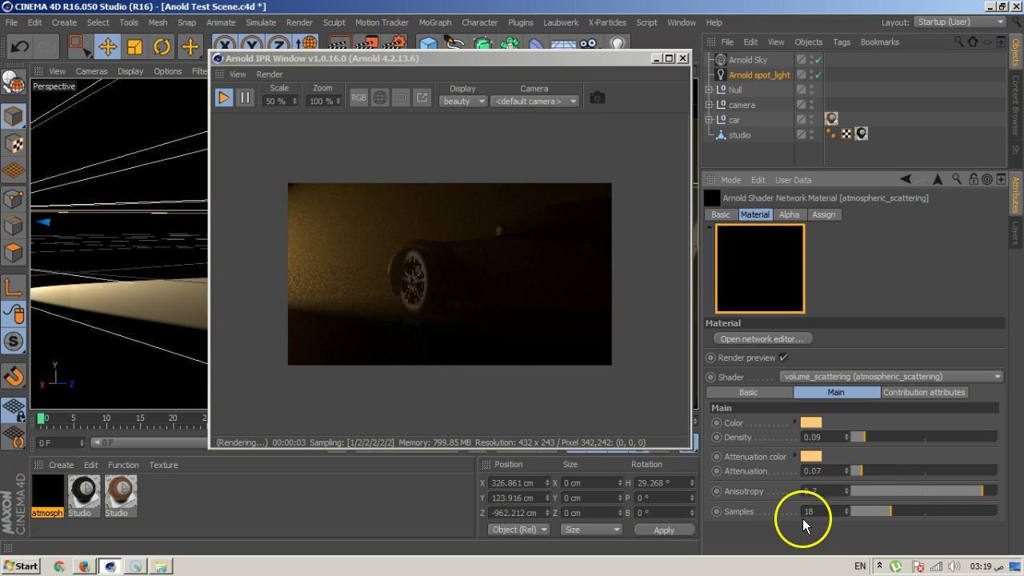
mouse_move(888, 511)
mouse_down()
mouse_move(864, 511)
mouse_move(878, 511)
mouse_up()
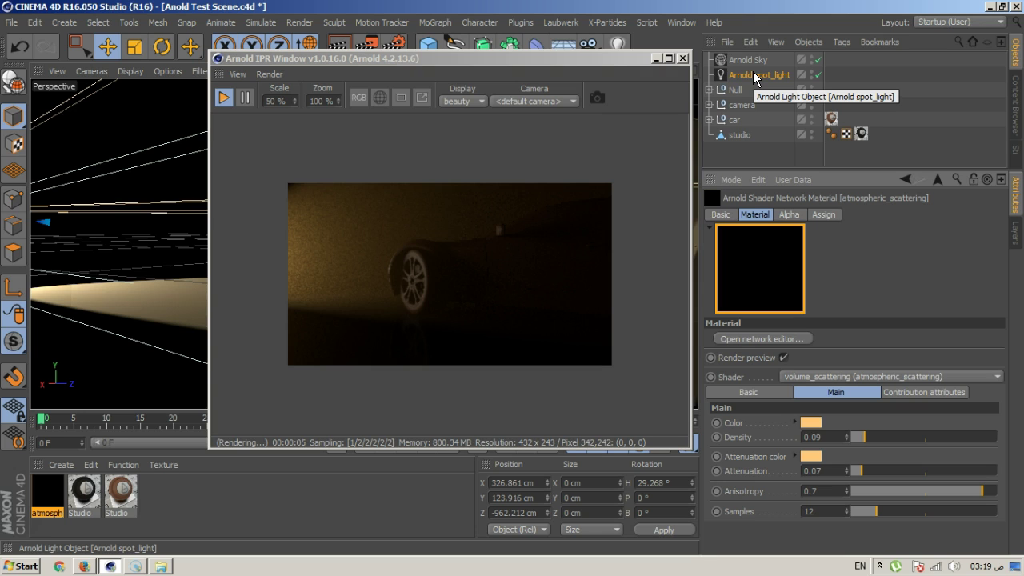
Orbit the view to bring the spot light's source into frame and reopen the Arnold IPR window to examine the glow
drag(638, 61, 876, 107)
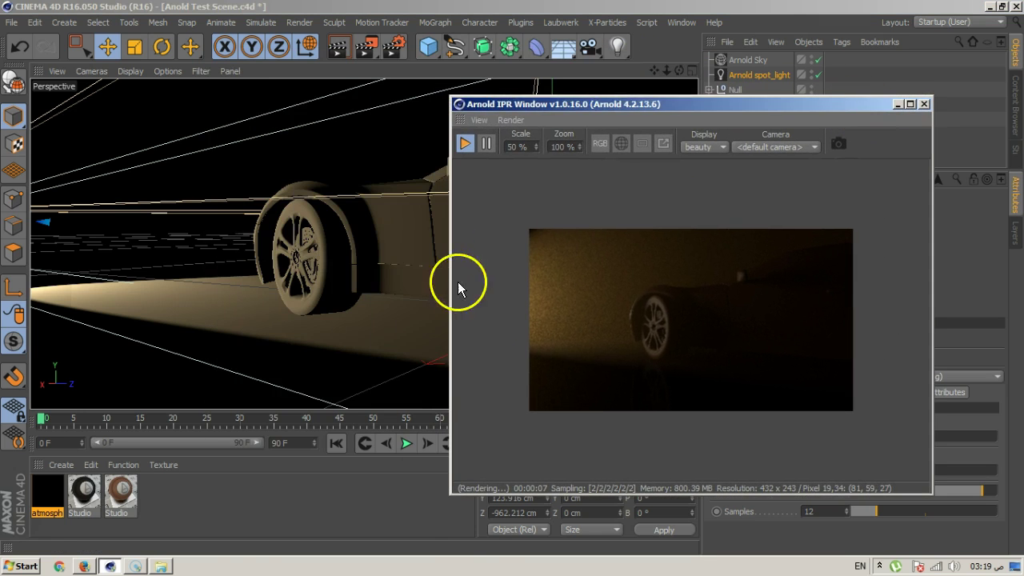
mouse_move(361, 250)
alt+mouse_down()
mouse_move(263, 241)
mouse_move(349, 268)
mouse_move(282, 284)
mouse_move(393, 274)
mouse_move(306, 267)
mouse_move(307, 257)
mouse_move(255, 237)
mouse_move(313, 255)
alt+mouse_up()
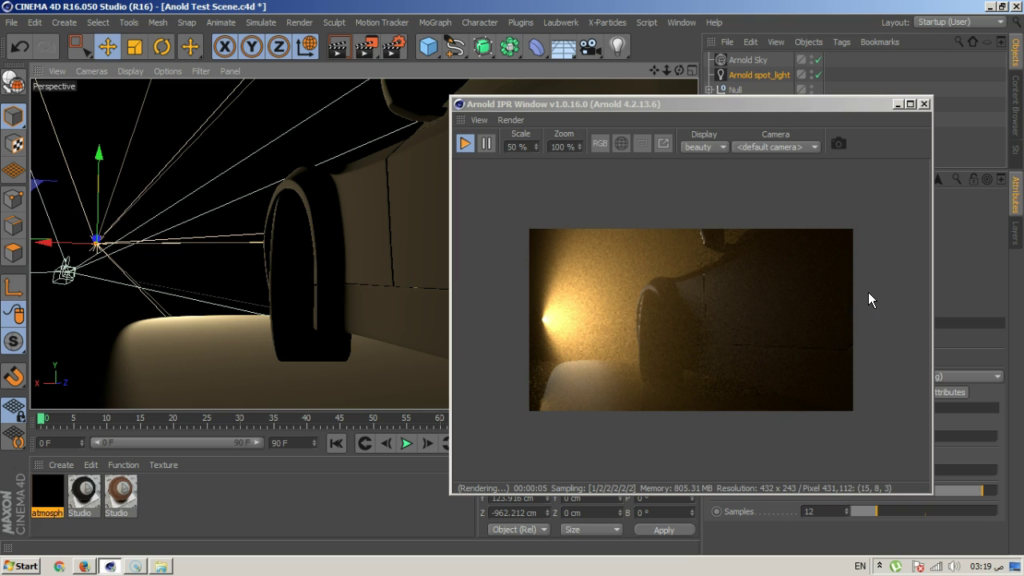
click(925, 104)
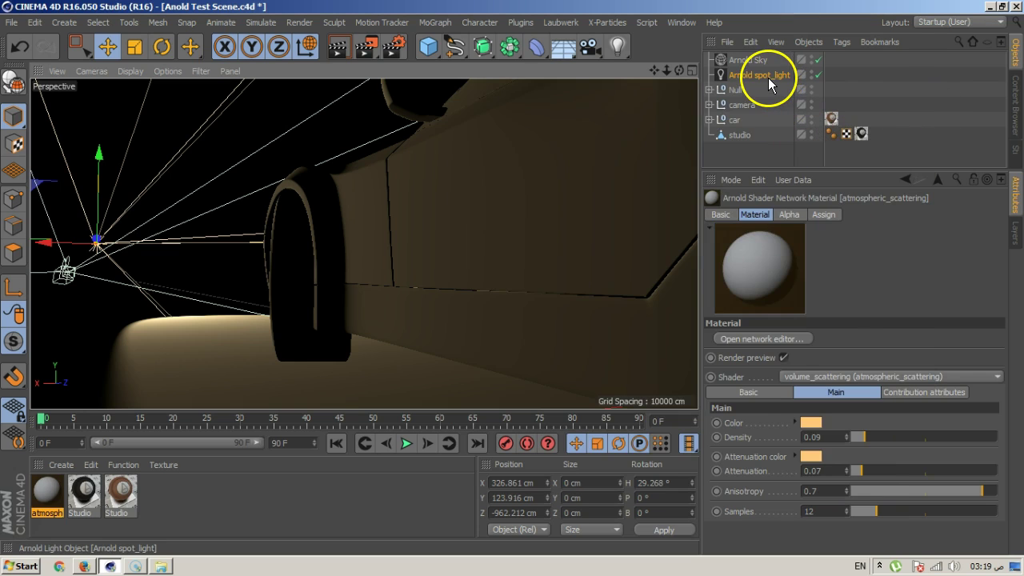
click(521, 23)
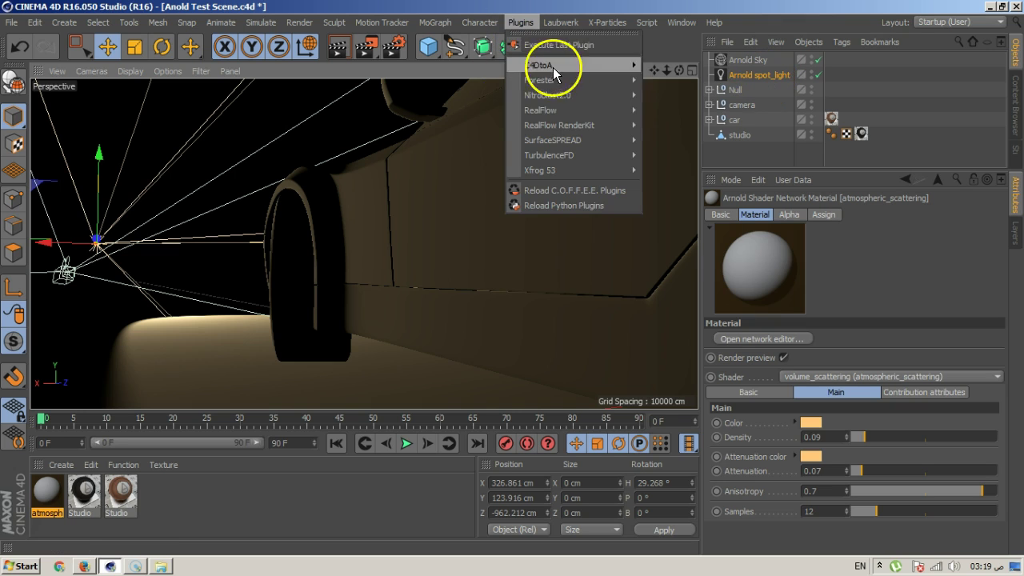
mouse_move(572, 70)
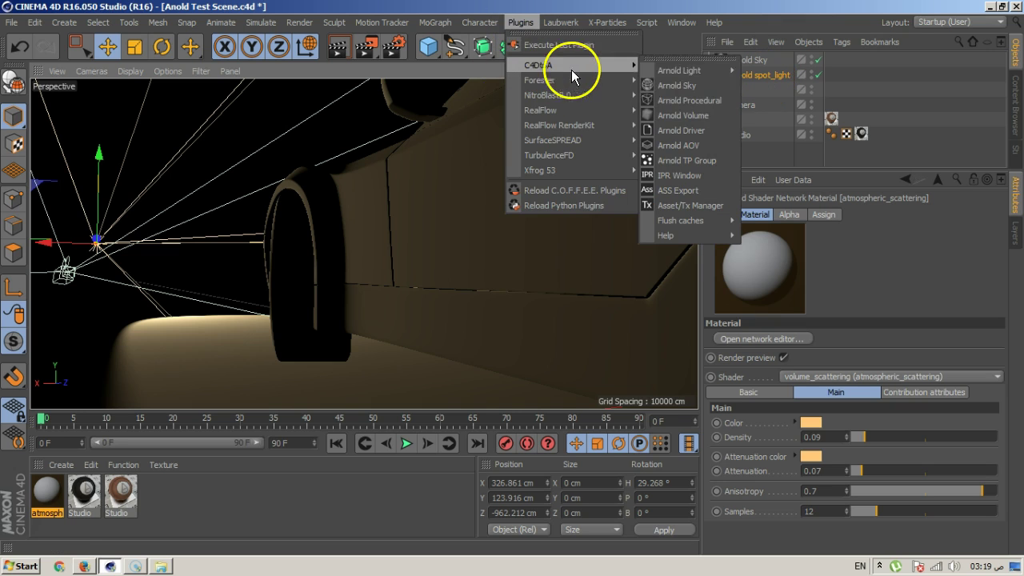
click(680, 175)
drag(659, 103, 387, 107)
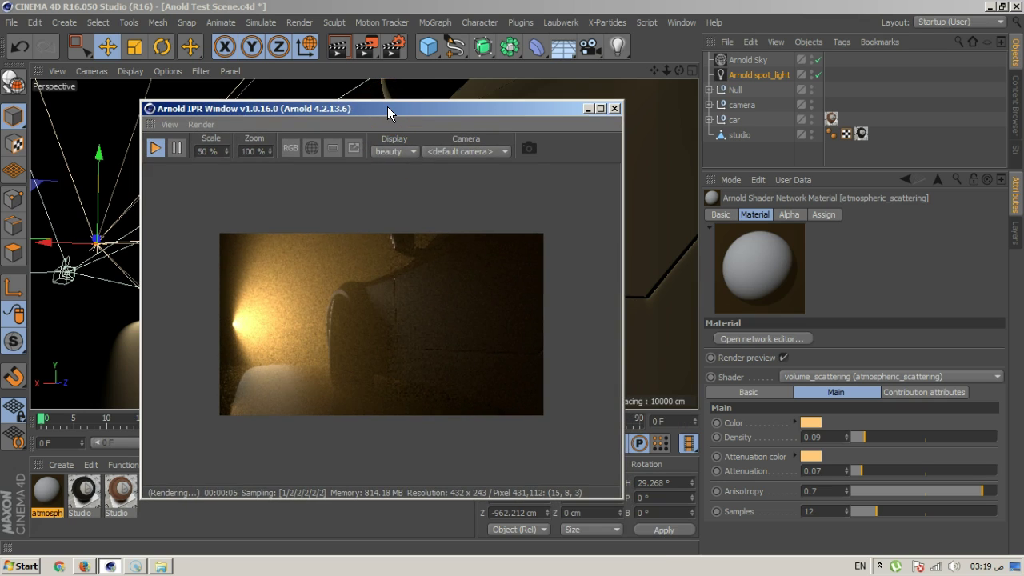
Create an Arnold light_blocker light filter material
click(90, 465)
mouse_move(72, 468)
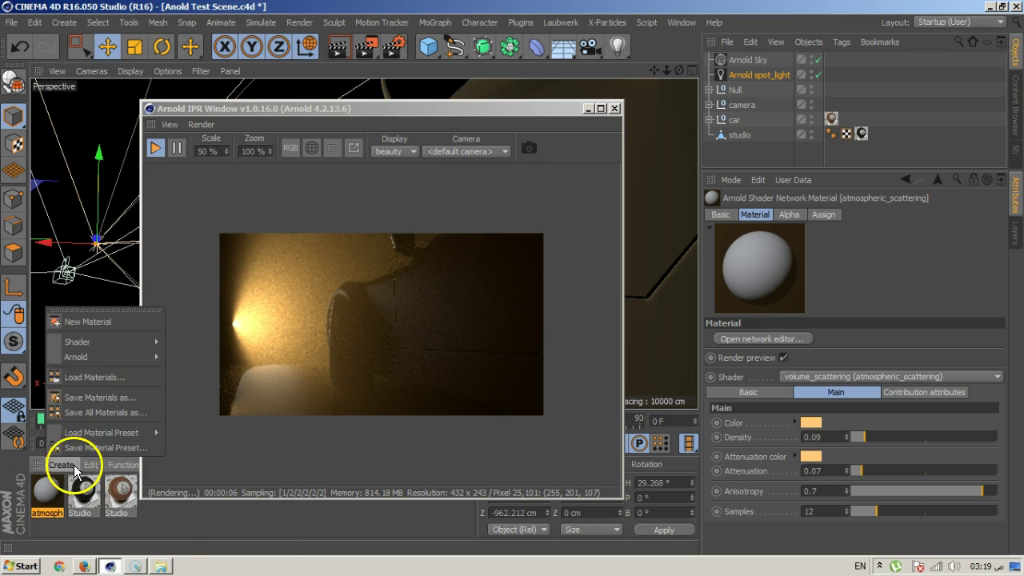
mouse_move(78, 357)
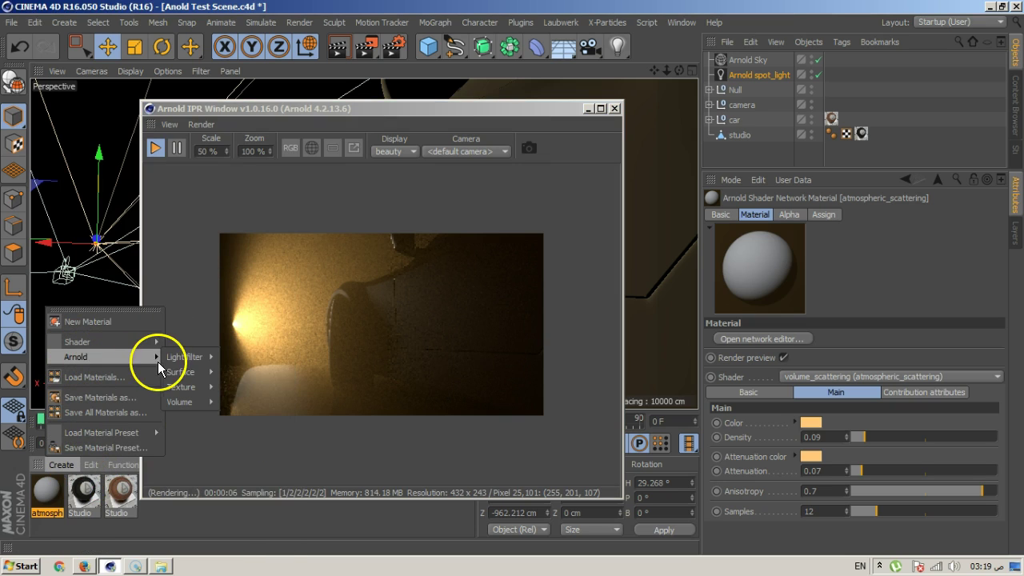
mouse_move(204, 364)
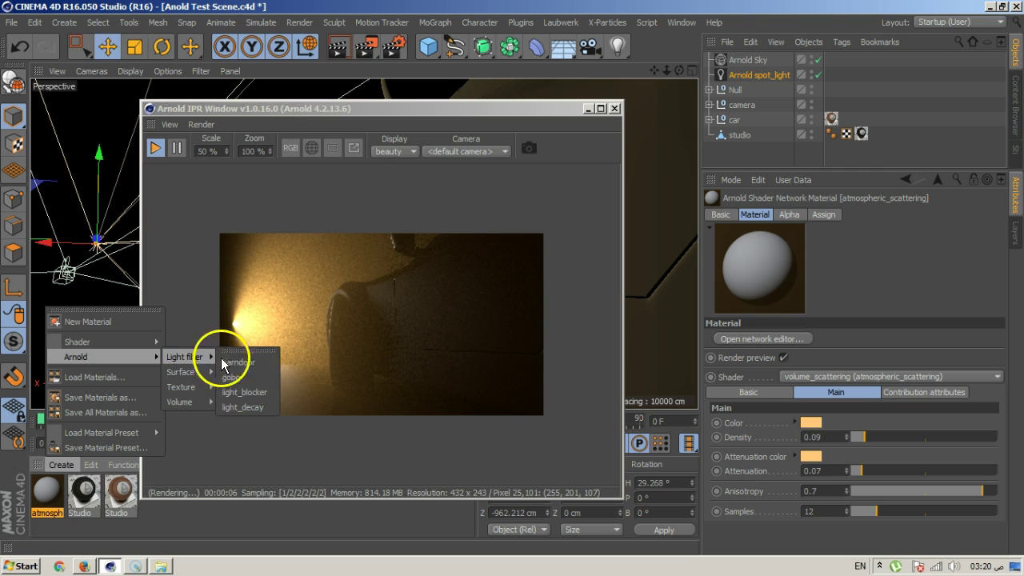
click(253, 393)
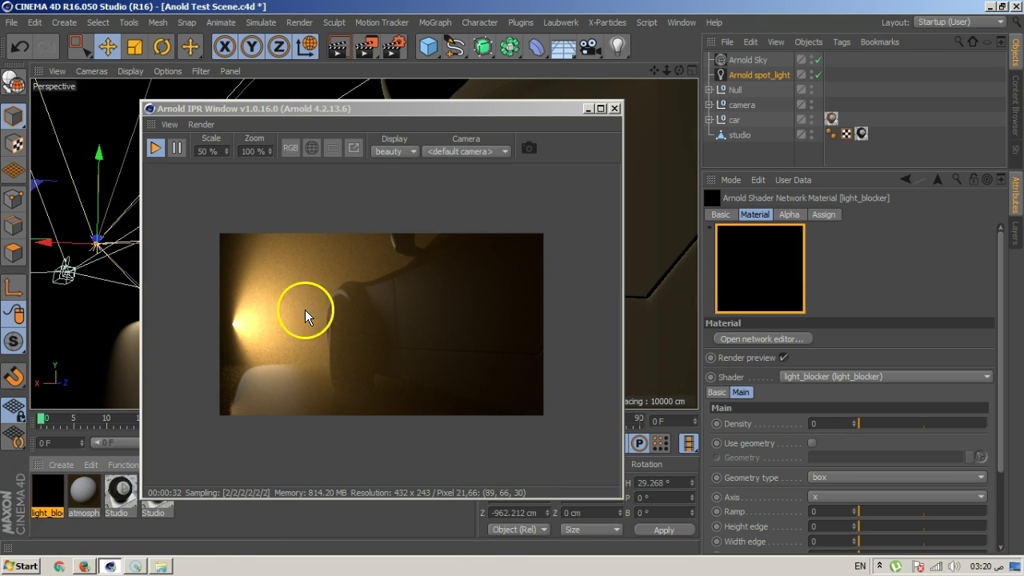
Close the IPR preview, add a cylinder to the scene and make it a child of the Arnold spot light
click(615, 108)
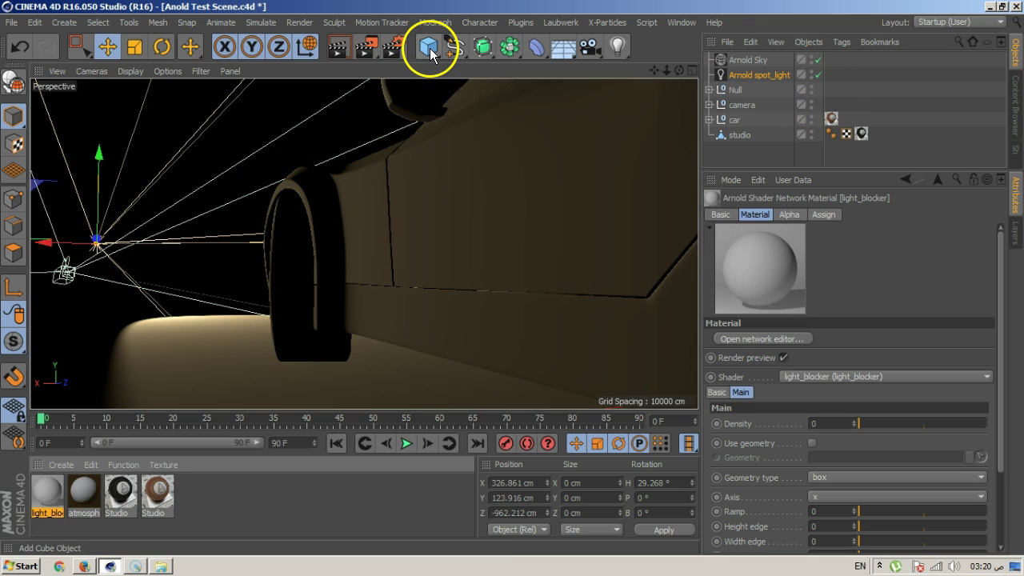
click(432, 47)
click(711, 72)
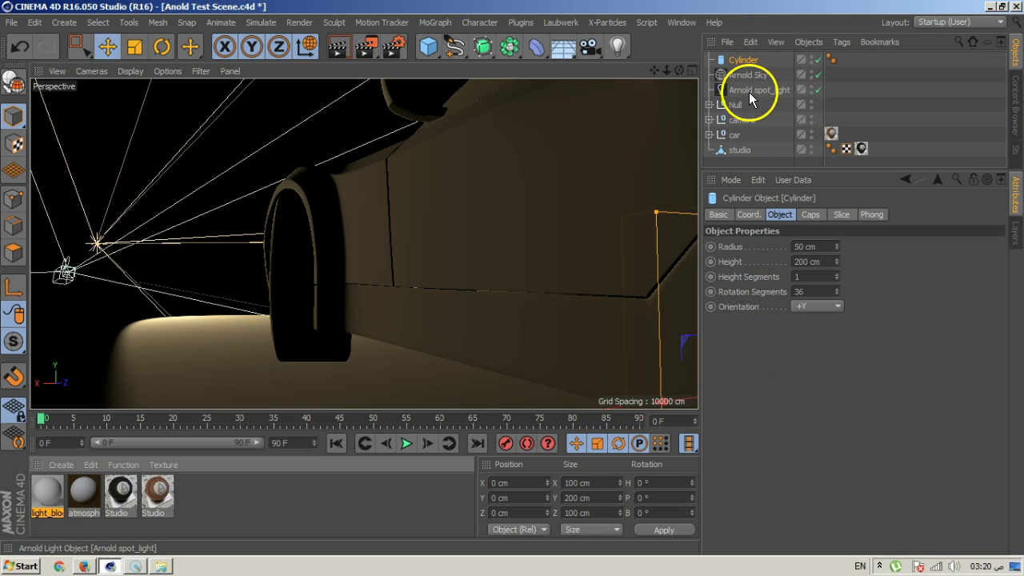
drag(743, 62, 744, 88)
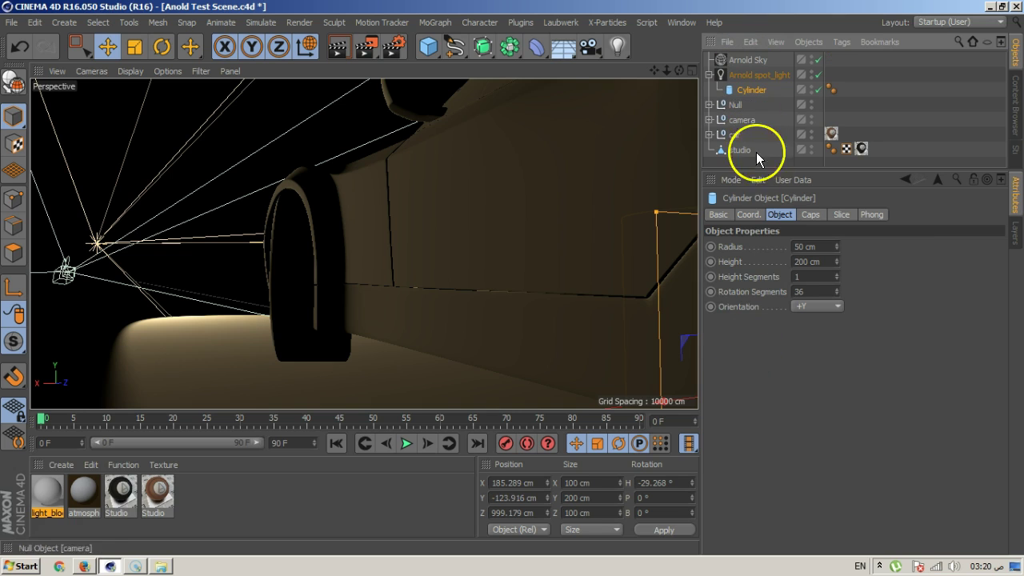
Set the cylinder's relative X, Y and Z position to 0 cm so it sits at the spot light
click(749, 214)
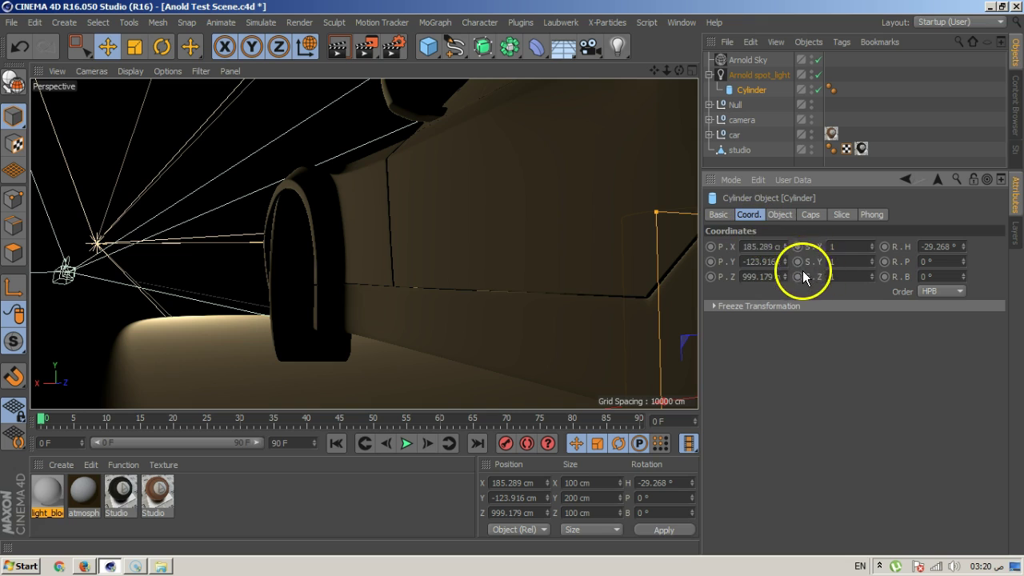
double_click(764, 246)
text(0)
key(Tab)
text(0)
key(Tab)
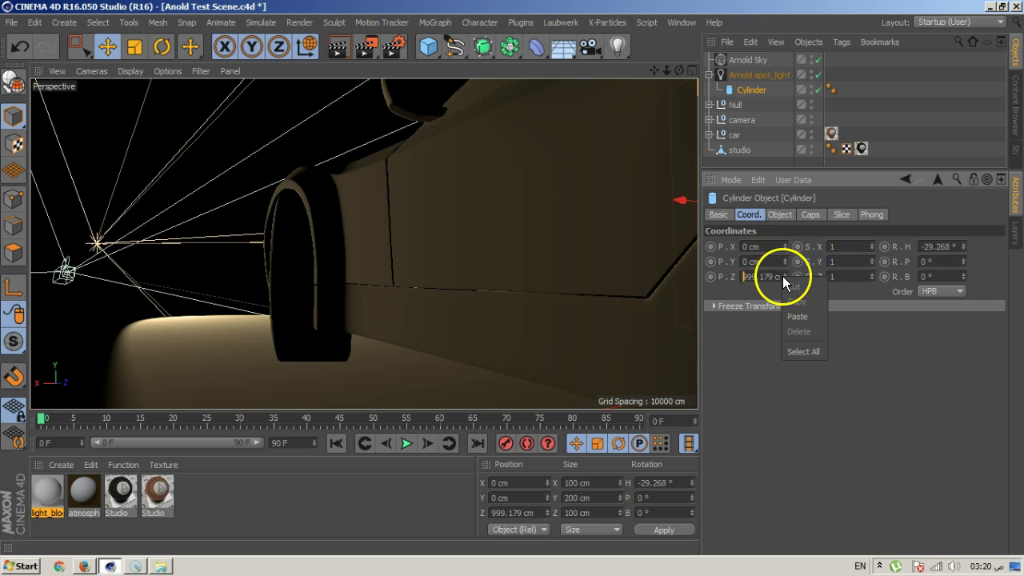
text(0)
key(Return)
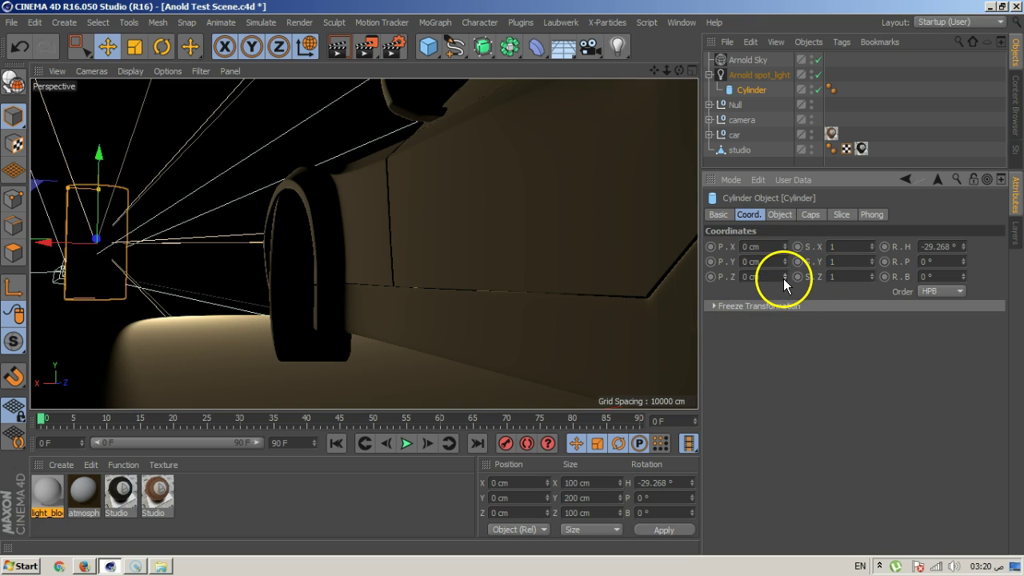
Unparent the cylinder from the spot light and move it between light and wheel, at about X 189 cm, Z -513 cm
drag(754, 91, 750, 52)
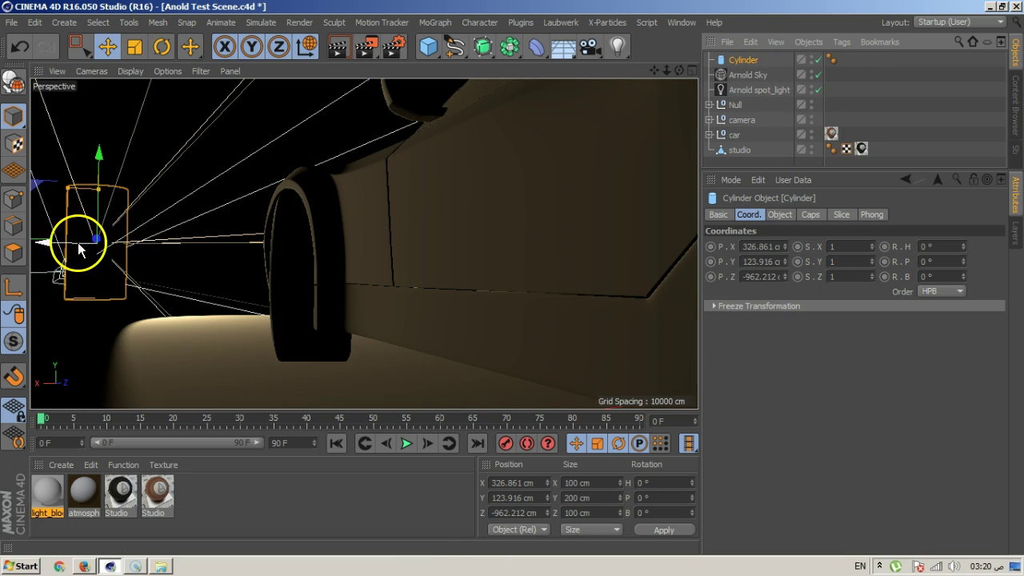
drag(92, 241, 462, 283)
drag(50, 229, 172, 237)
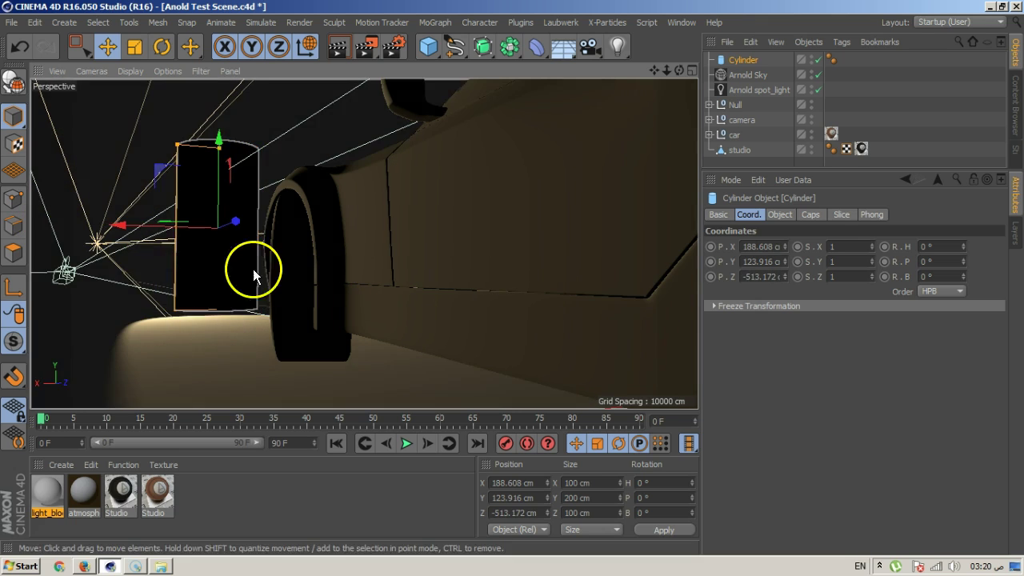
Enable Use geometry on the light_blocker material and try to link the cylinder as its geometry
click(754, 89)
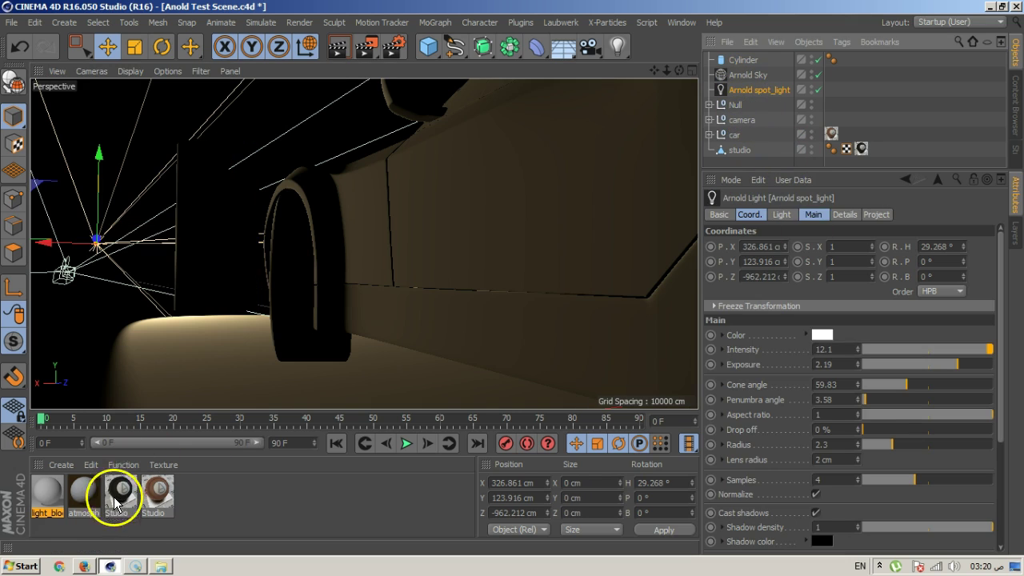
click(80, 498)
click(36, 493)
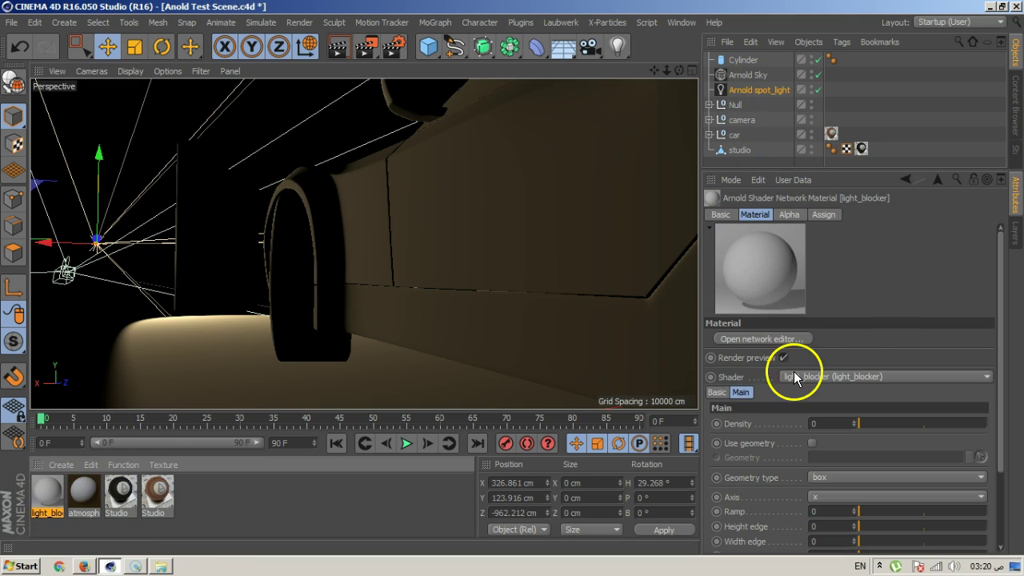
click(812, 443)
drag(758, 77, 872, 464)
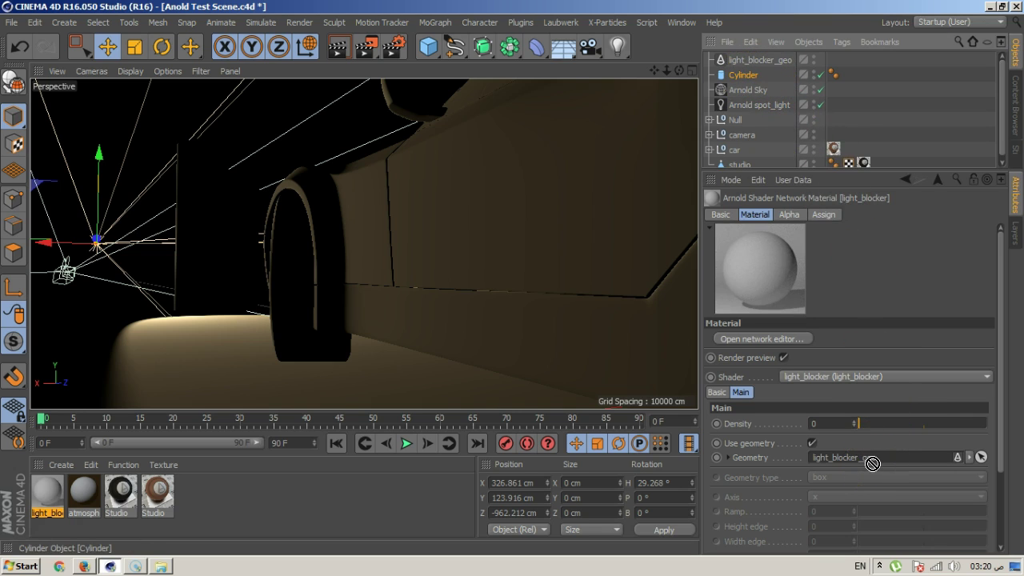
drag(871, 464, 821, 280)
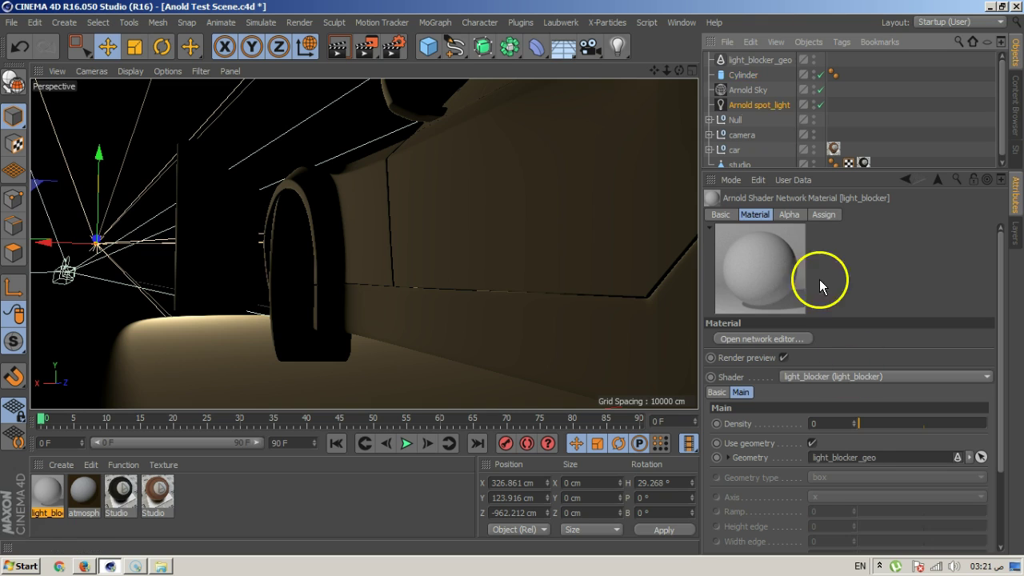
Examine the light blocker's geometry object and its available geometry types, keeping the type as box
click(754, 60)
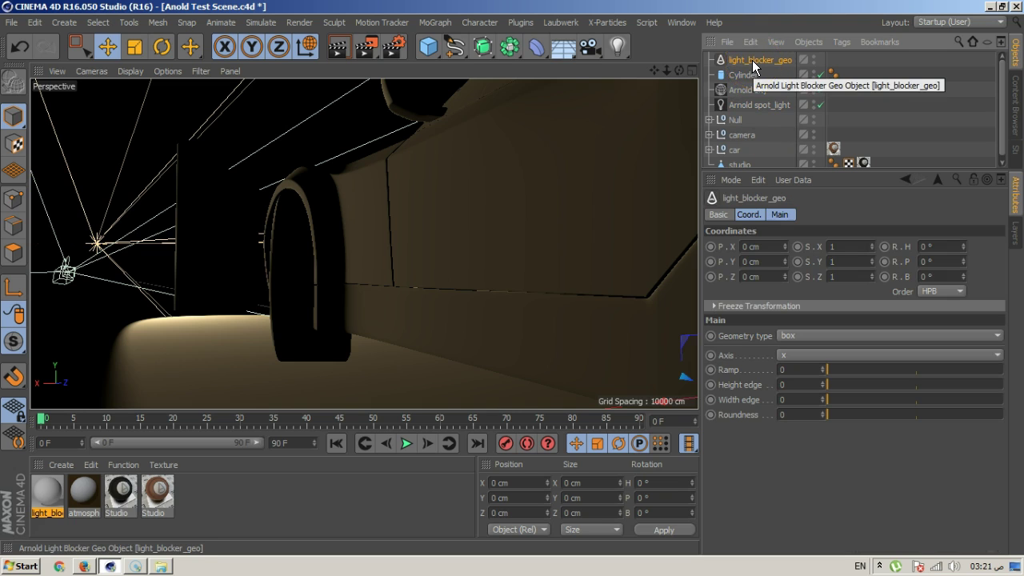
click(743, 74)
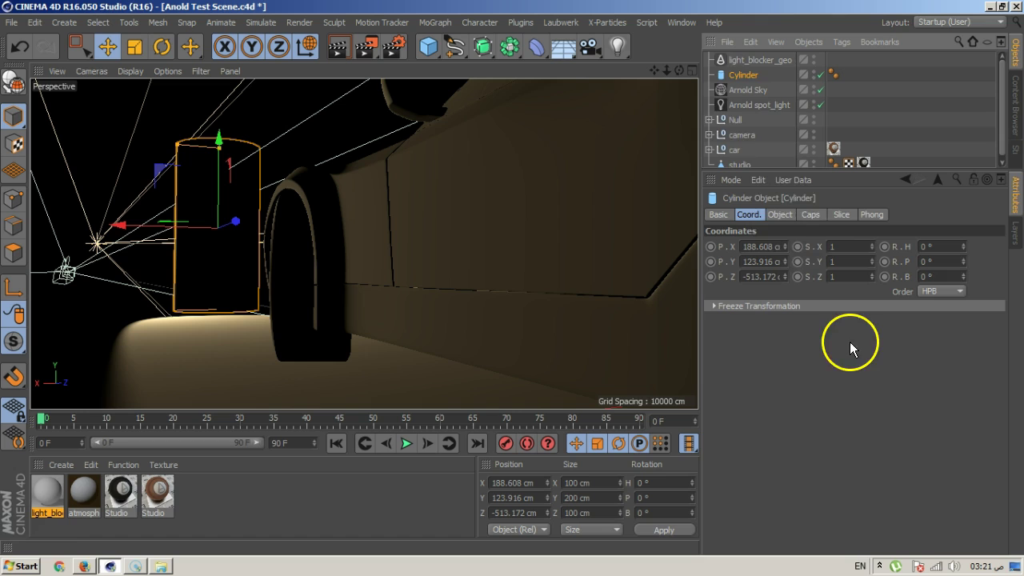
click(745, 105)
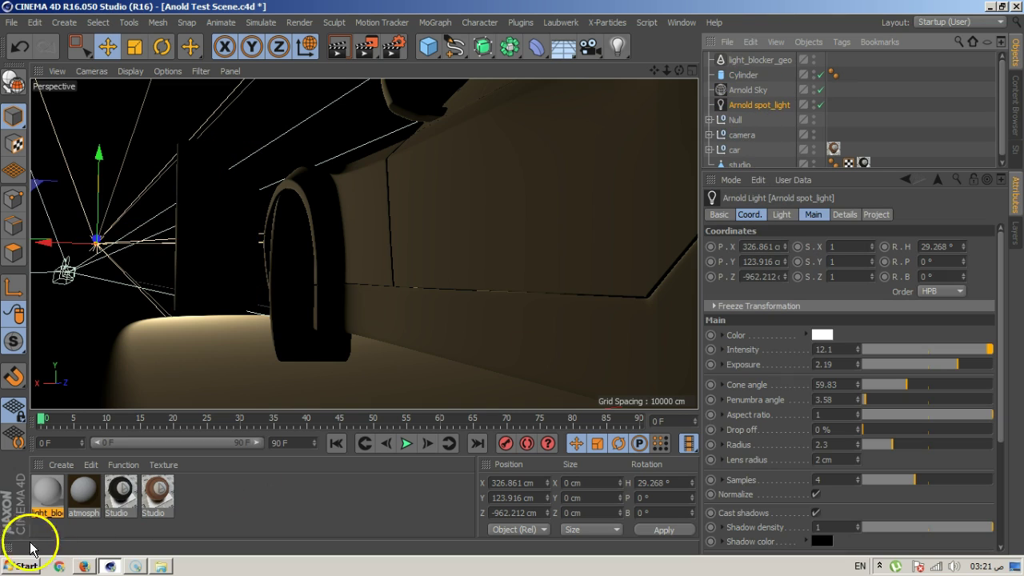
click(48, 490)
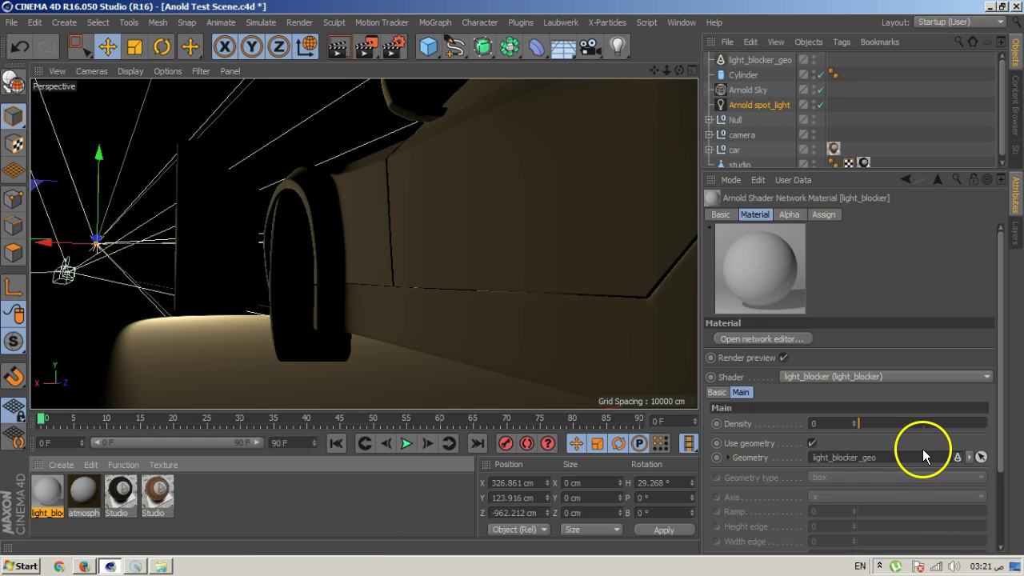
drag(1000, 442, 1000, 528)
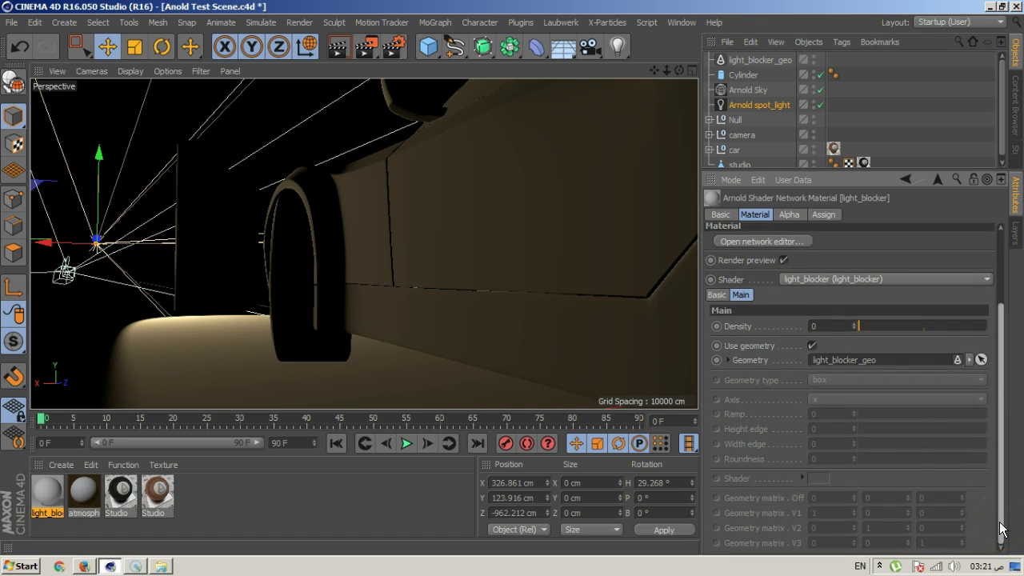
click(729, 361)
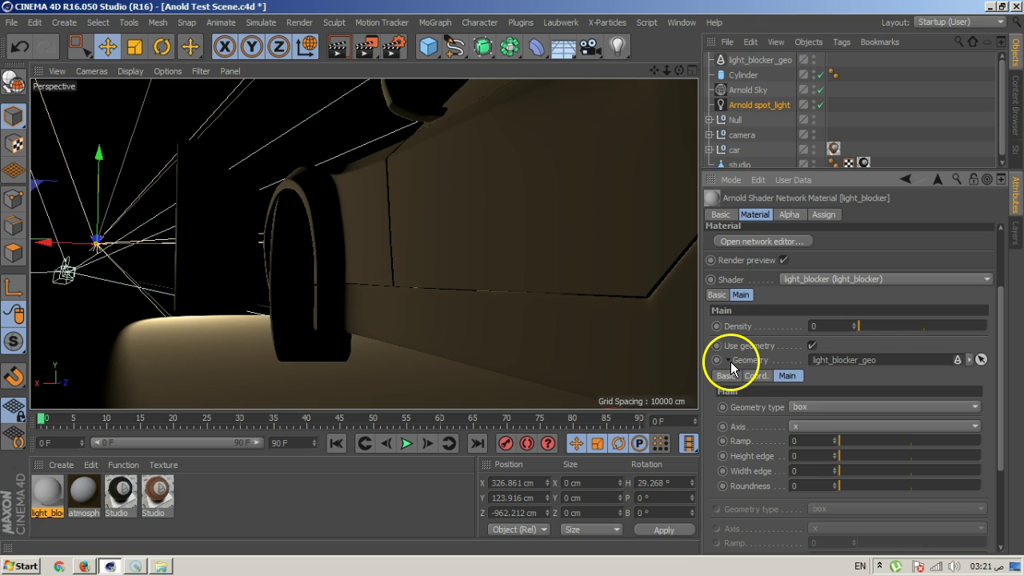
click(817, 407)
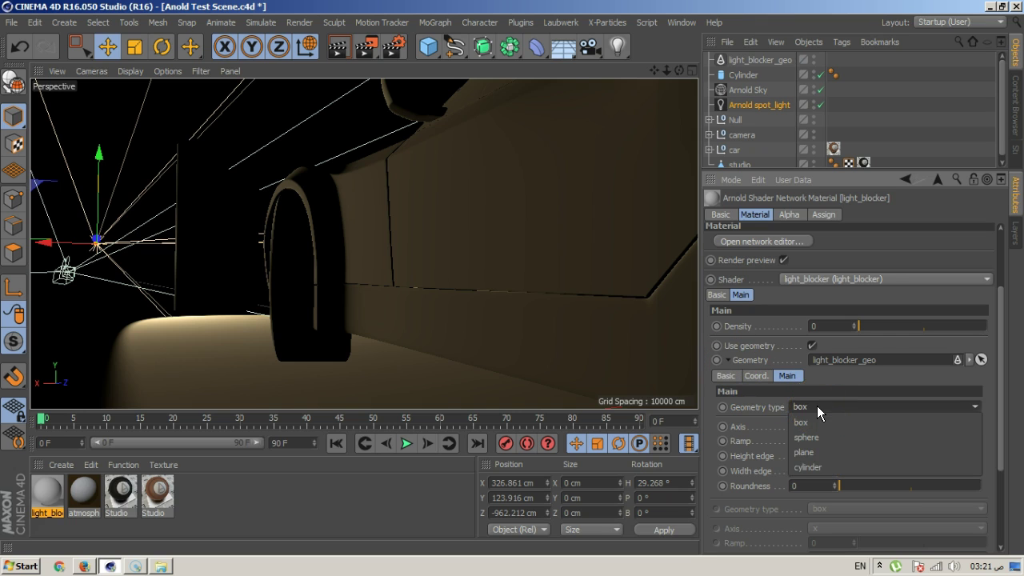
click(820, 422)
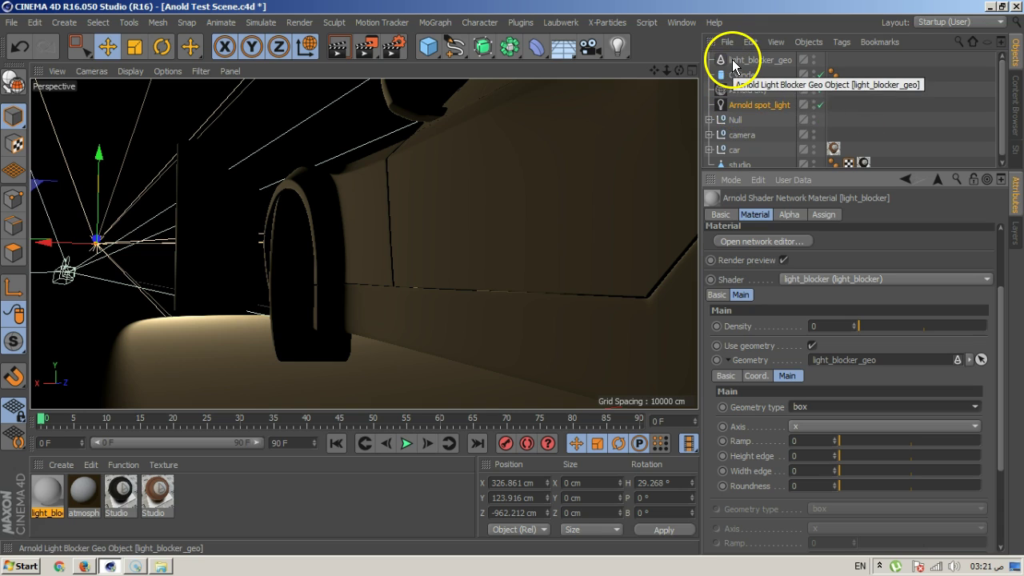
Add an Arnold Parameters tag to the Arnold spot light
drag(758, 112, 856, 363)
right_click(756, 116)
mouse_move(768, 110)
mouse_move(844, 232)
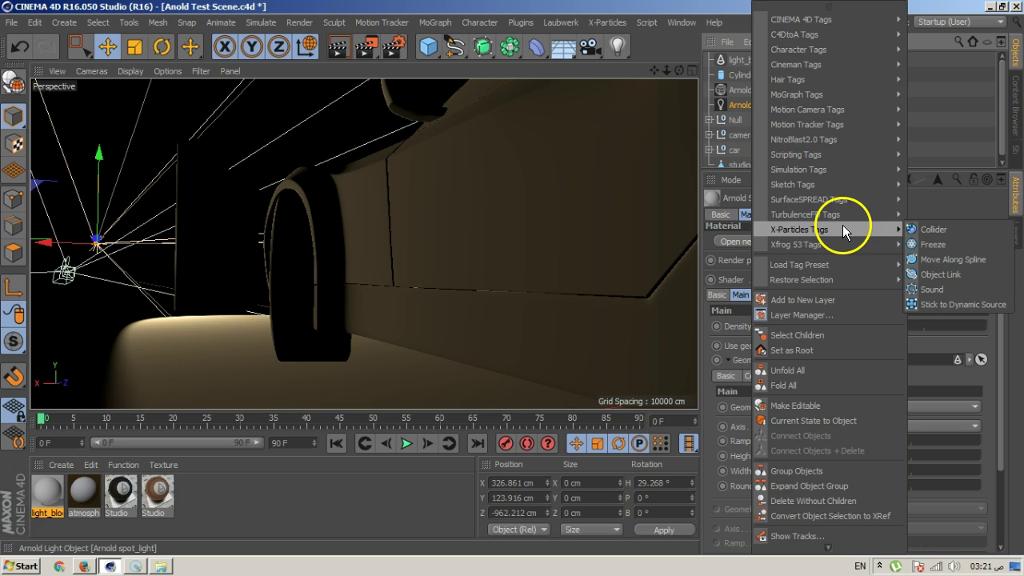
mouse_move(852, 32)
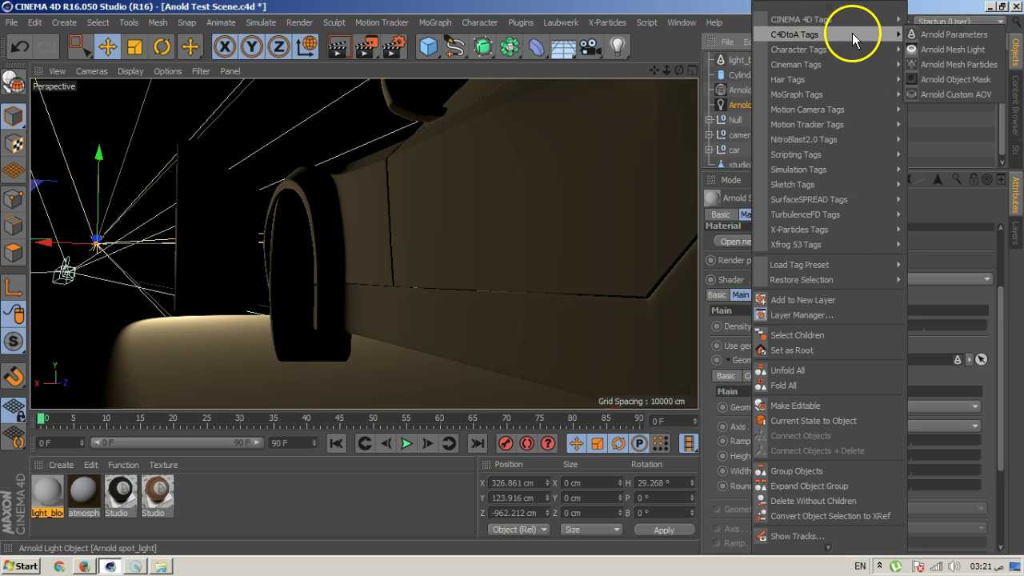
click(947, 33)
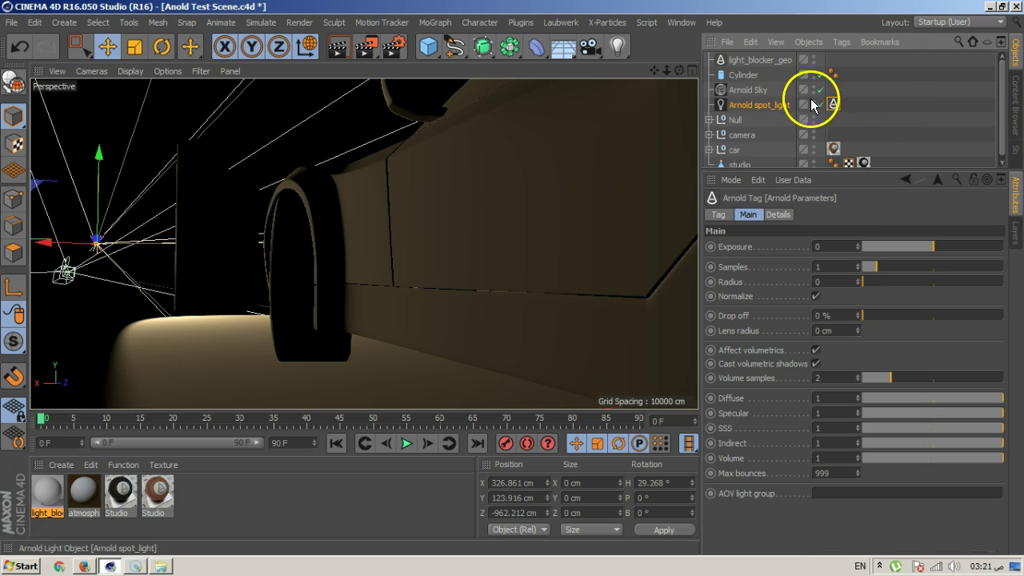
Move the Arnold Parameters tag onto the cylinder and try to link the cylinder as the light_blocker's geometry
drag(835, 104, 850, 77)
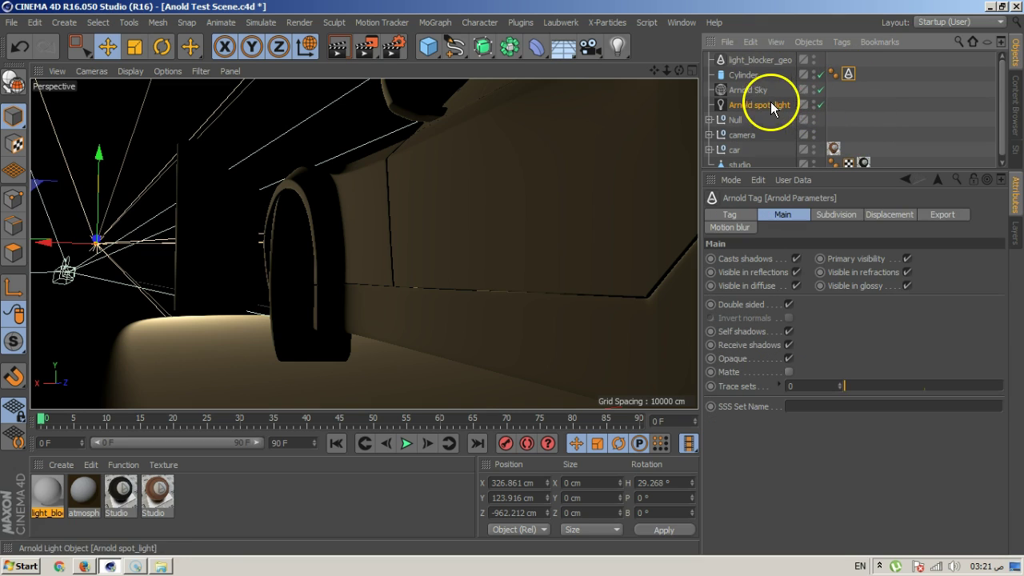
click(44, 496)
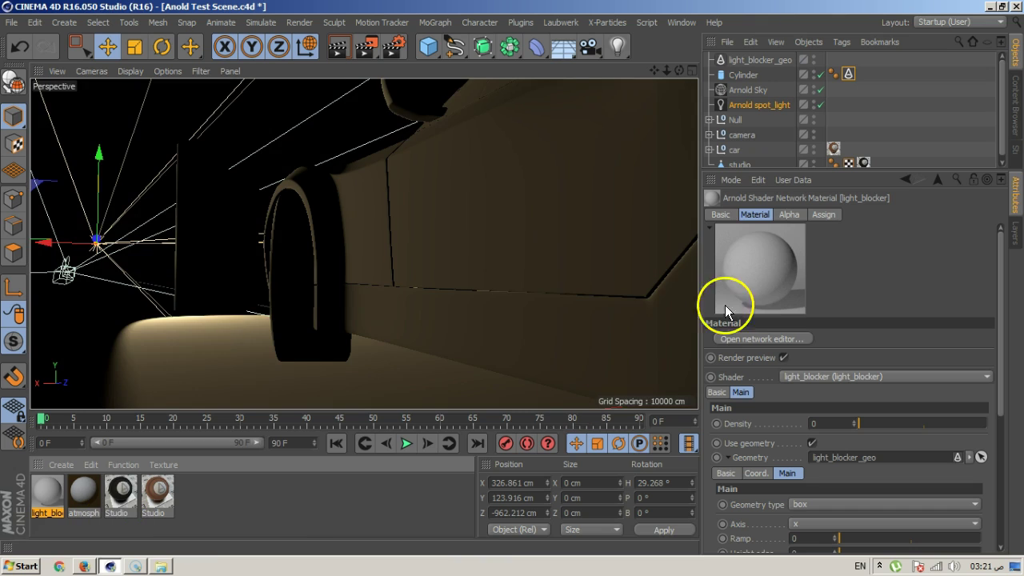
drag(752, 76, 873, 458)
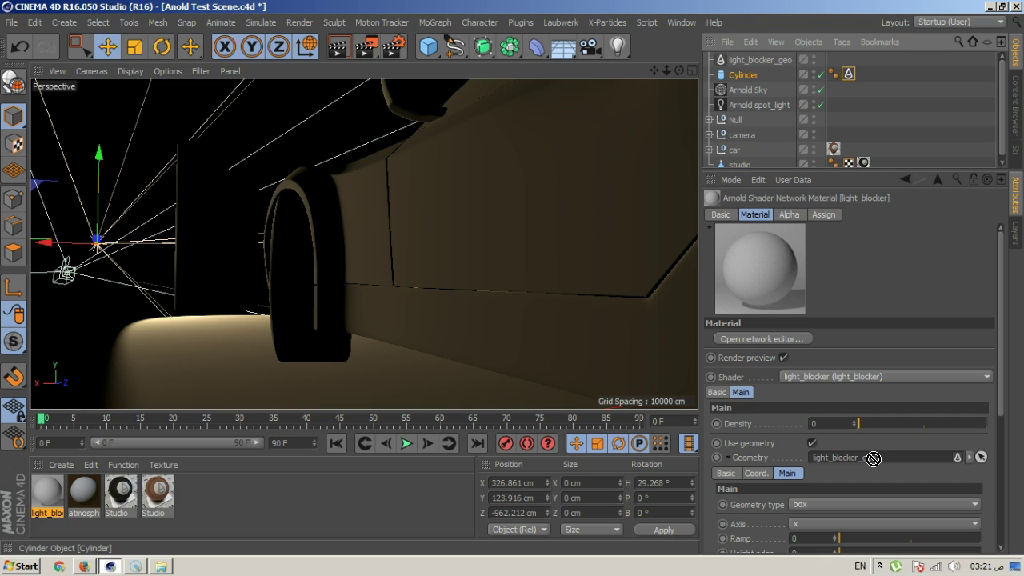
Delete the Arnold Parameters tag from the cylinder and select the Arnold spot light
click(850, 74)
key(Delete)
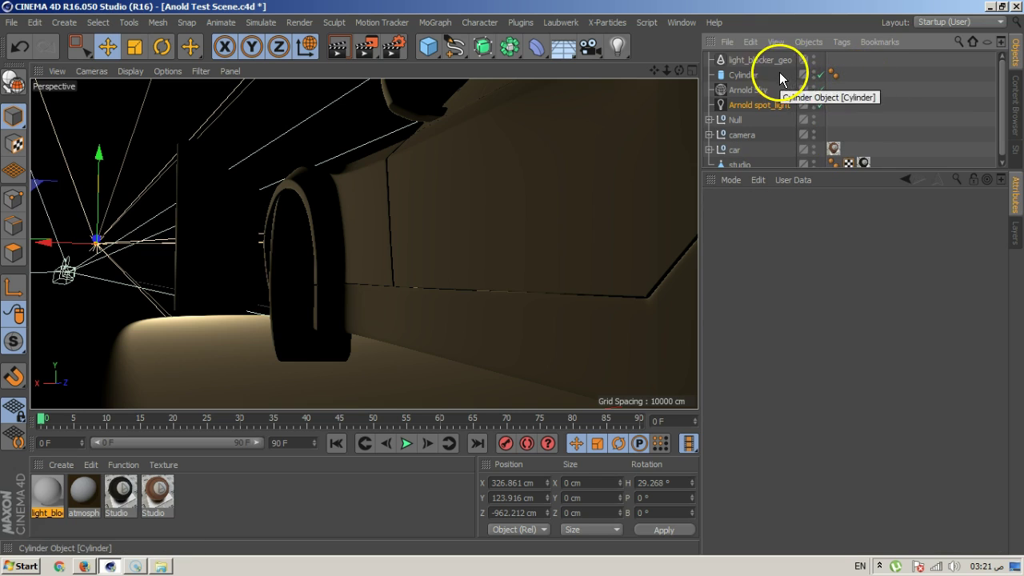
click(774, 111)
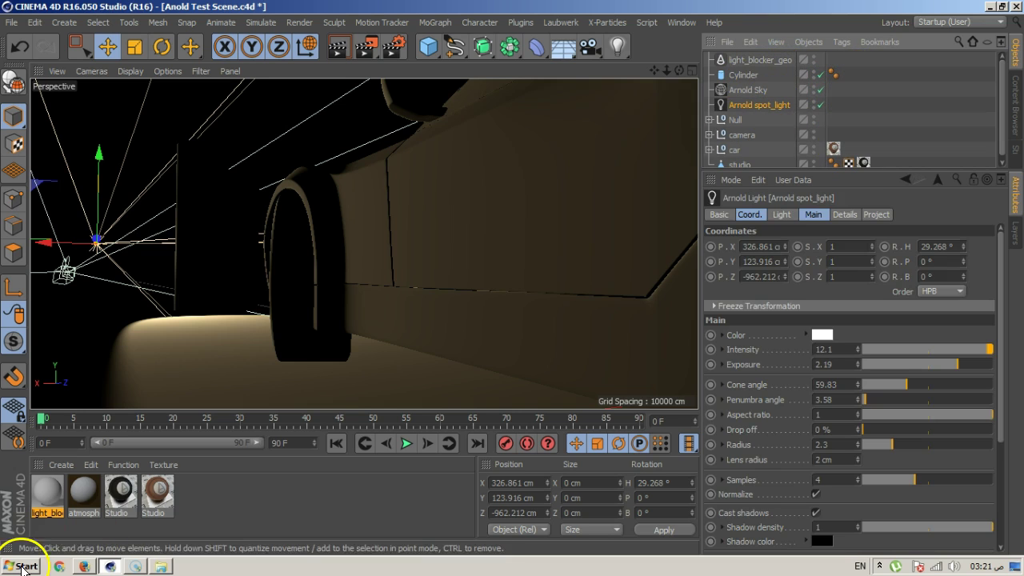
Set the light_blocker material's density to 0.22 and start a live Arnold IPR render of the scene
click(47, 494)
drag(864, 425, 887, 425)
click(468, 23)
mouse_move(528, 67)
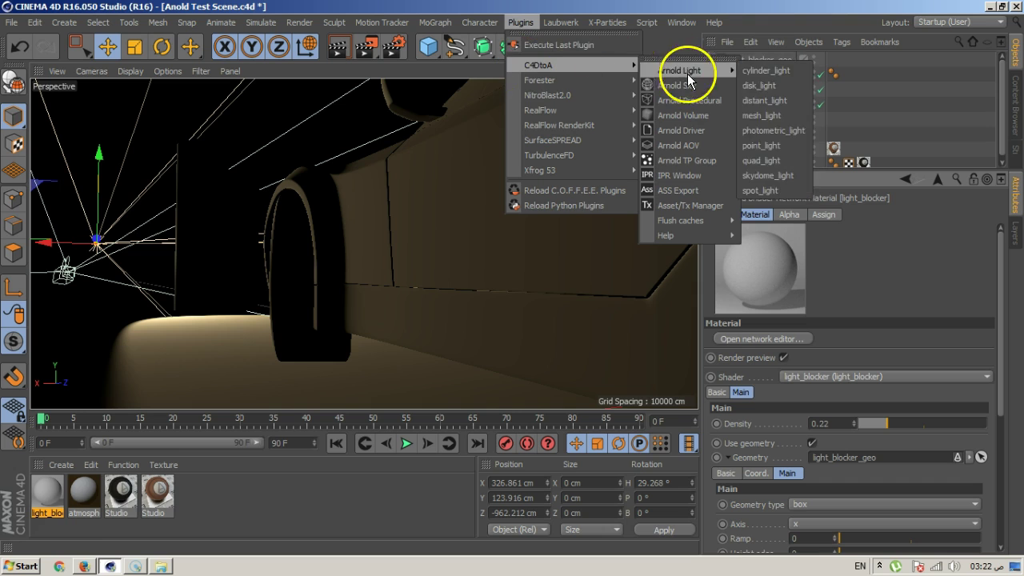
click(693, 175)
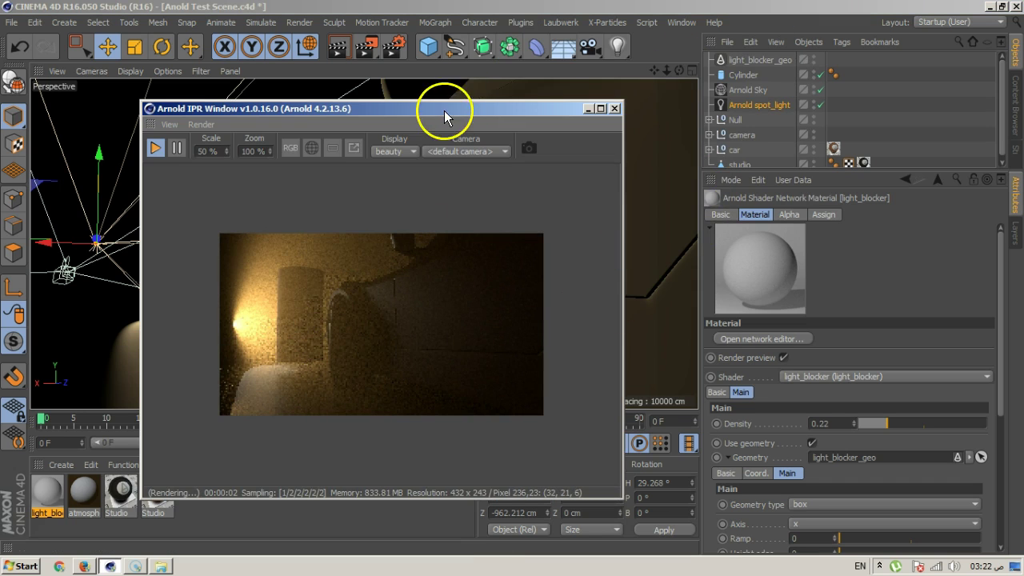
Disable the cylinder and reframe the scene so the whole car shows in the IPR render
drag(425, 110, 452, 50)
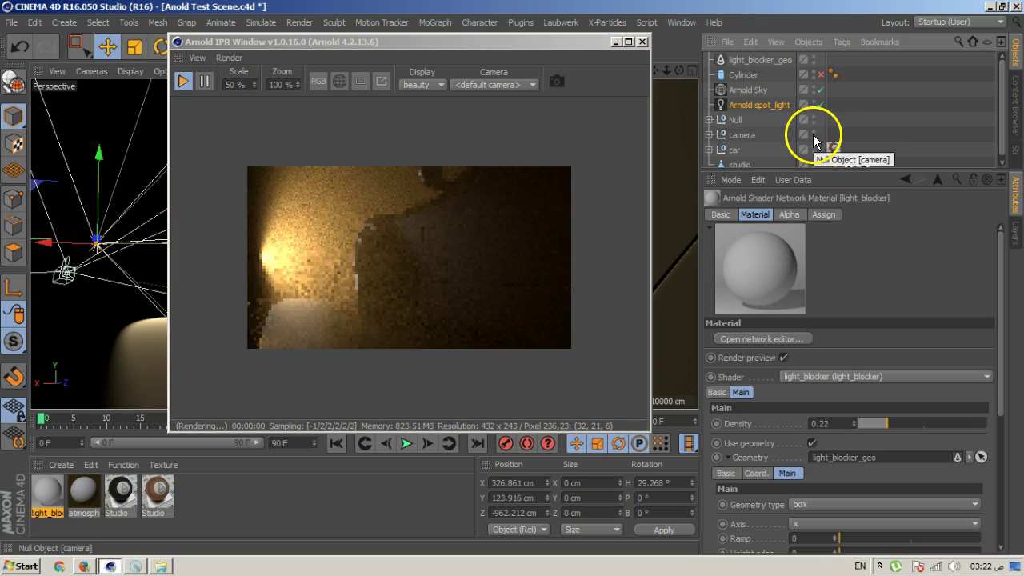
drag(428, 41, 683, 81)
alt+drag(284, 283, 245, 281)
scroll(245, 280, up, 3)
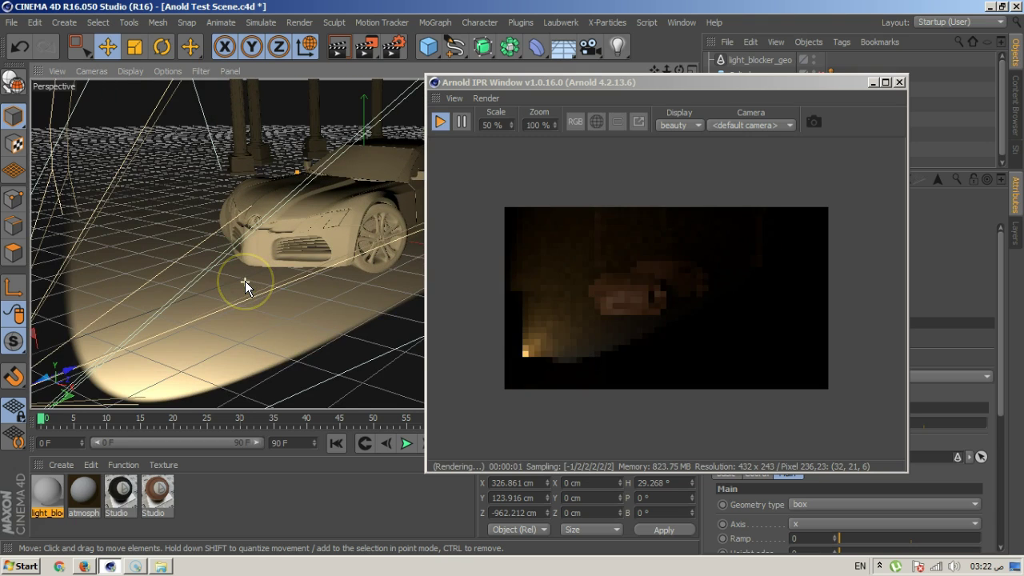
drag(667, 88, 384, 36)
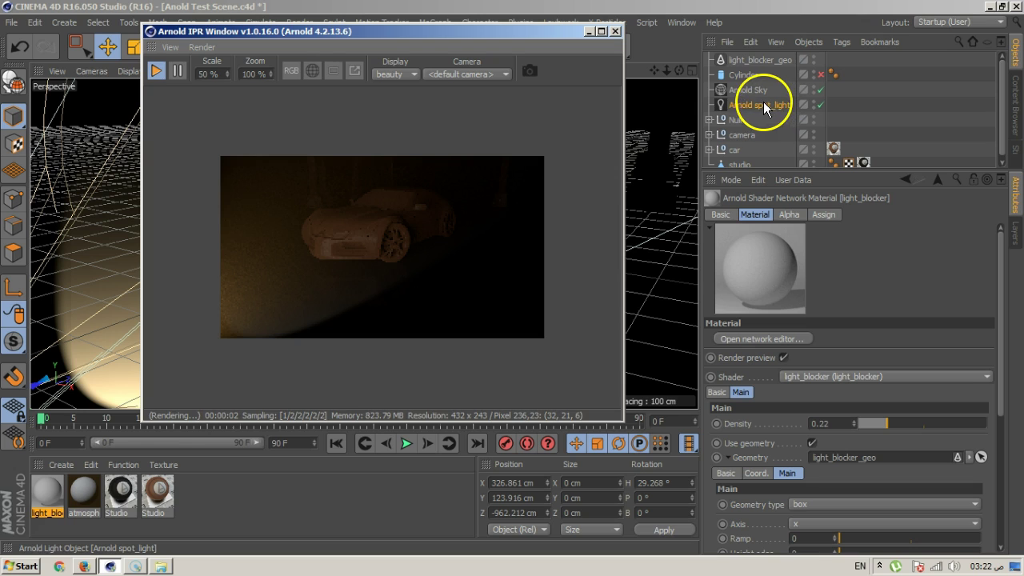
Set the light_blocker material's density to 0.73 and its geometry type to cylinder
click(45, 491)
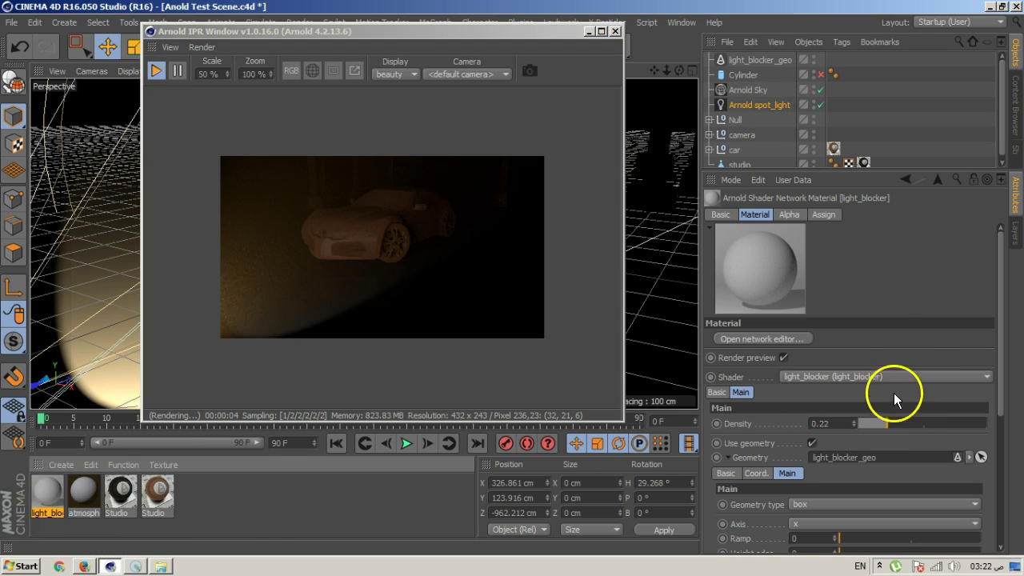
scroll(916, 354, down, 4)
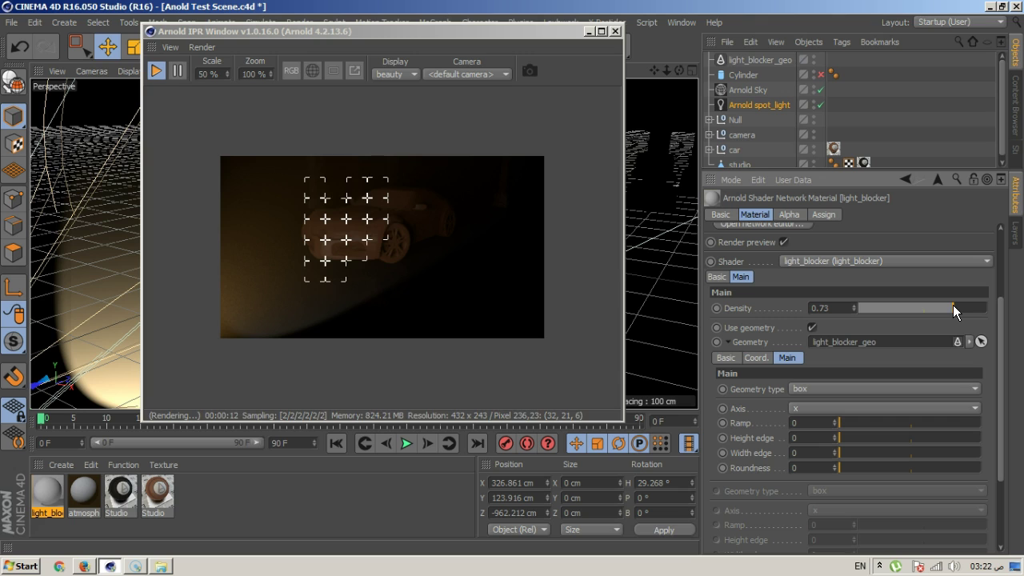
click(827, 389)
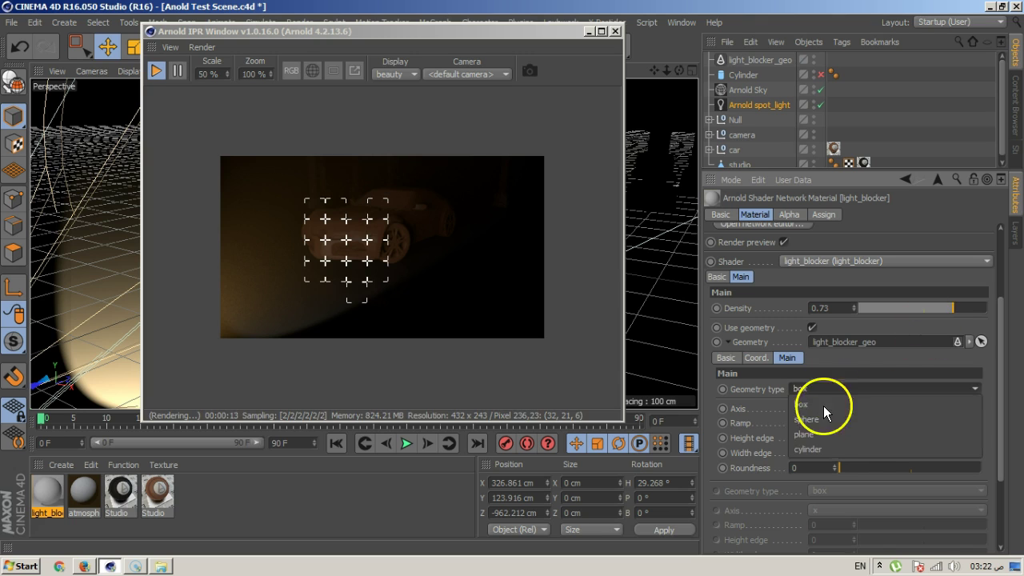
click(820, 447)
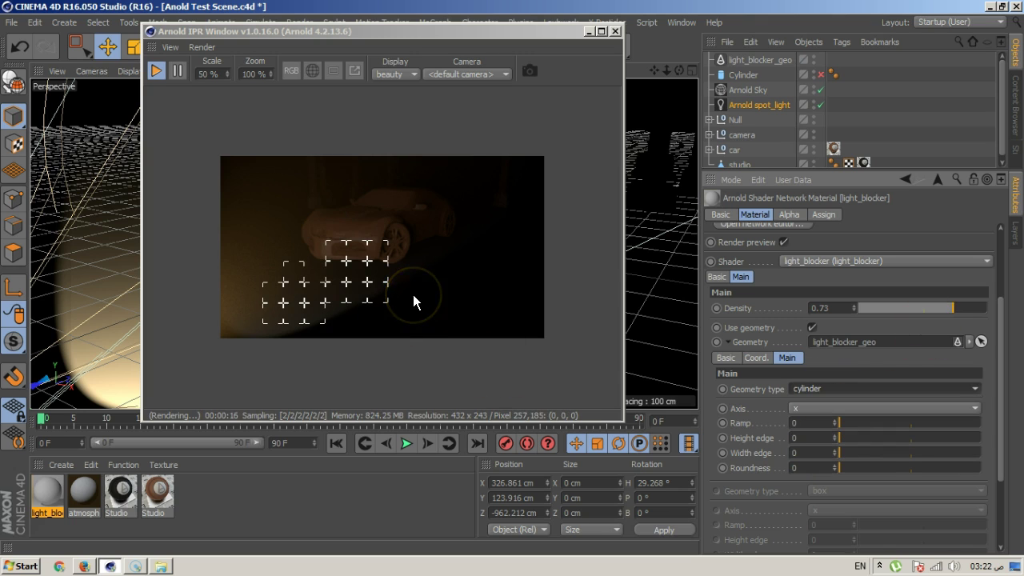
Keep cylinder as the geometry type of light_blocker_geo and increase its width edge
click(776, 64)
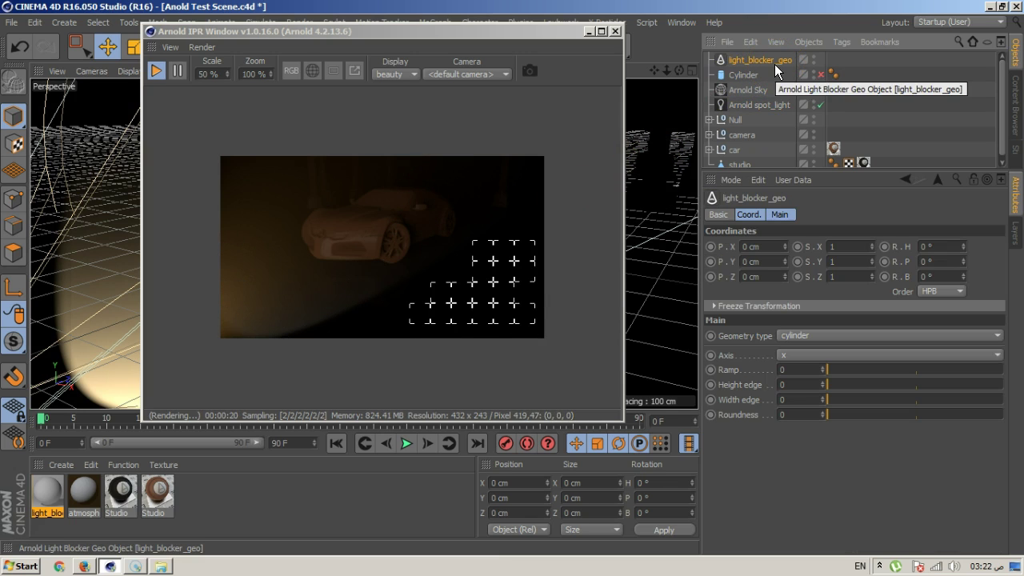
click(824, 335)
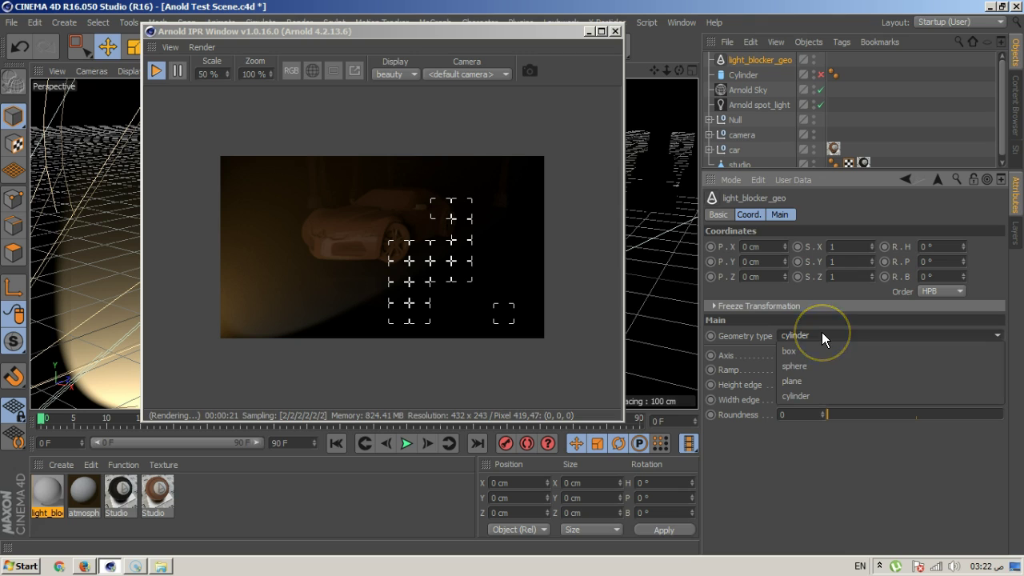
click(818, 457)
click(780, 214)
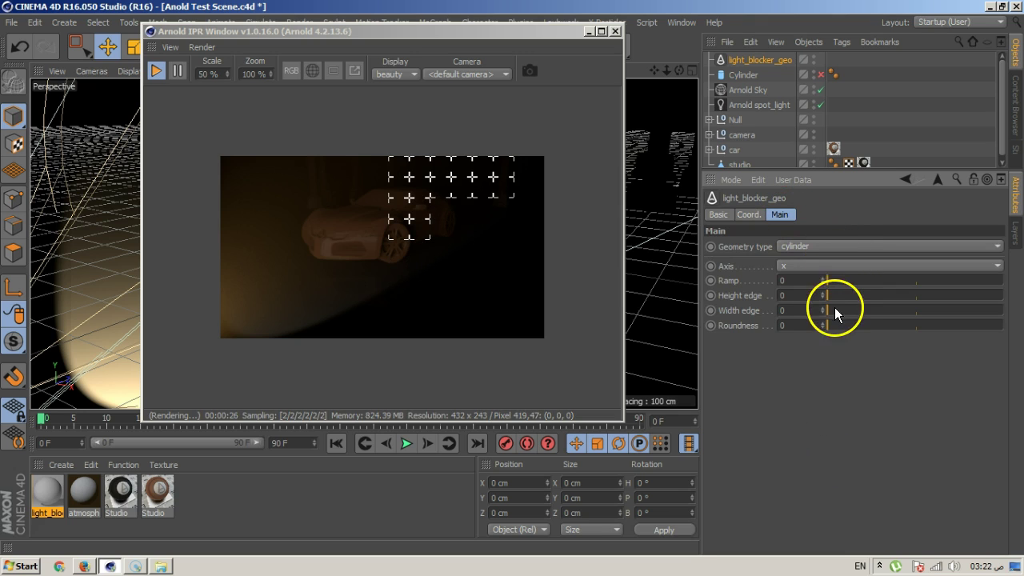
drag(832, 313, 882, 310)
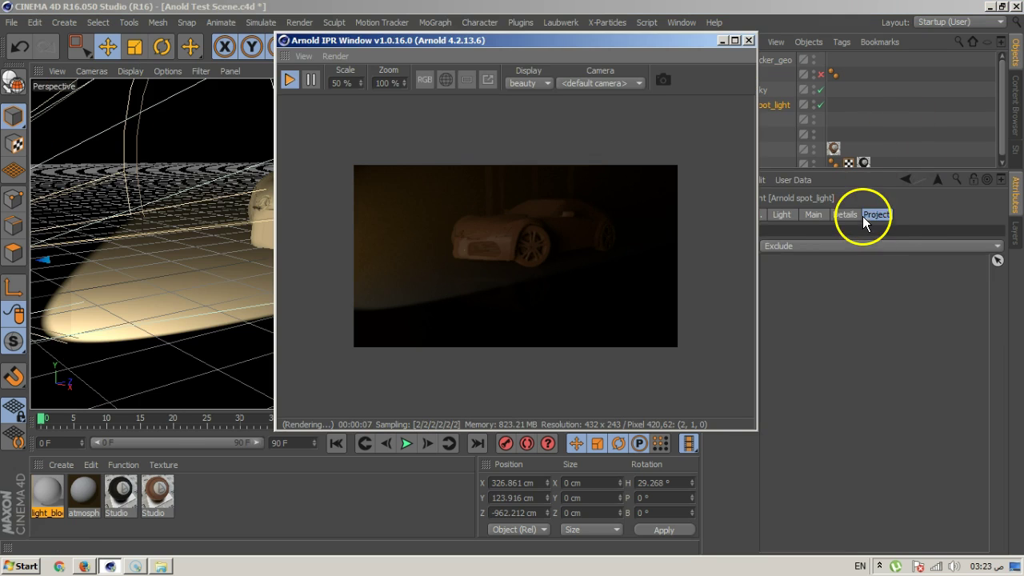
Assign the light_blocker material as a light filter of the Arnold spot light
click(846, 214)
drag(613, 32, 463, 38)
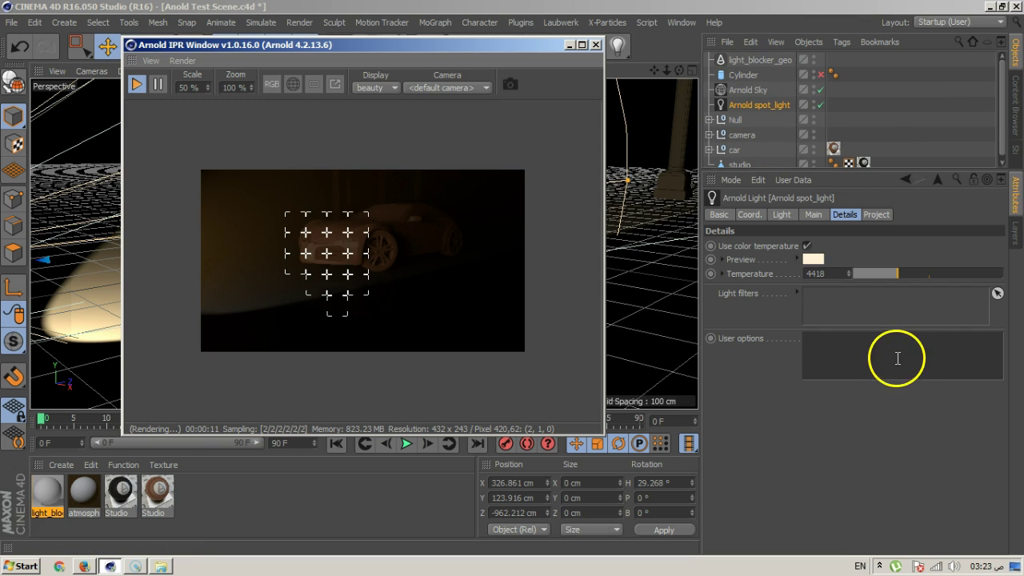
drag(41, 490, 857, 304)
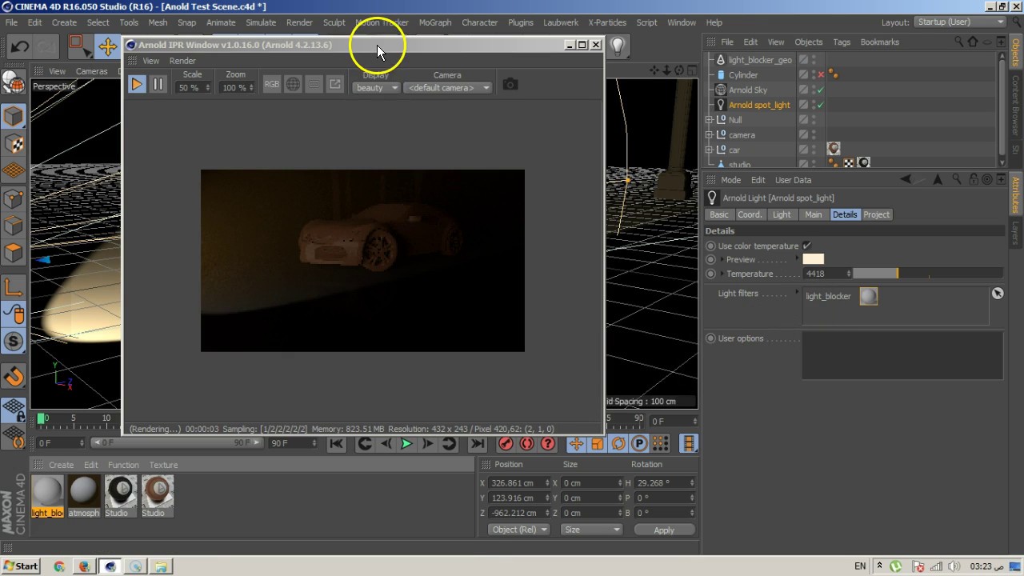
Widen the Arnold spot light's cone angle to about 78 with its cone handle in the viewport
drag(377, 43, 659, 95)
alt+drag(295, 272, 281, 247)
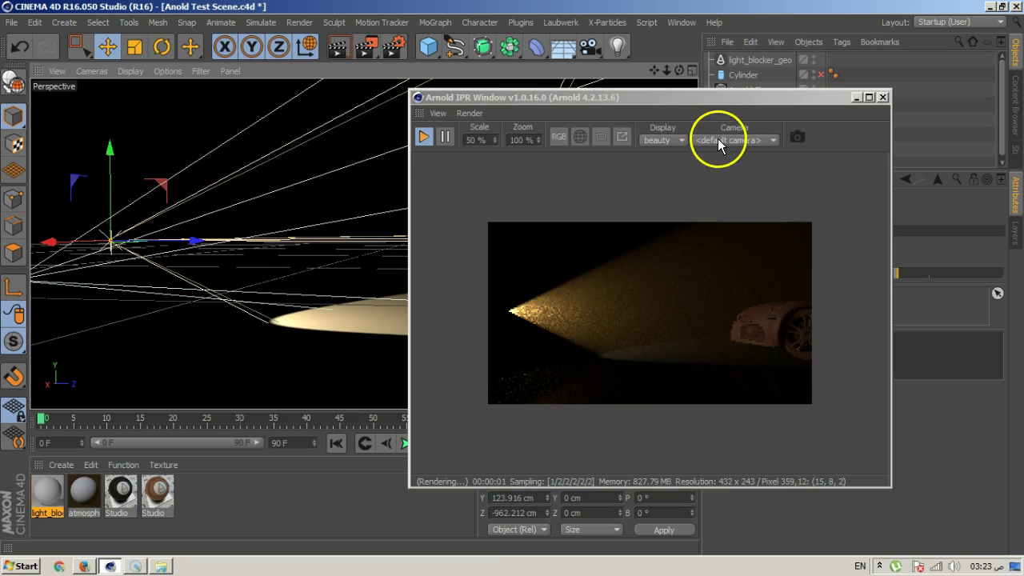
click(688, 105)
alt+drag(85, 226, 291, 196)
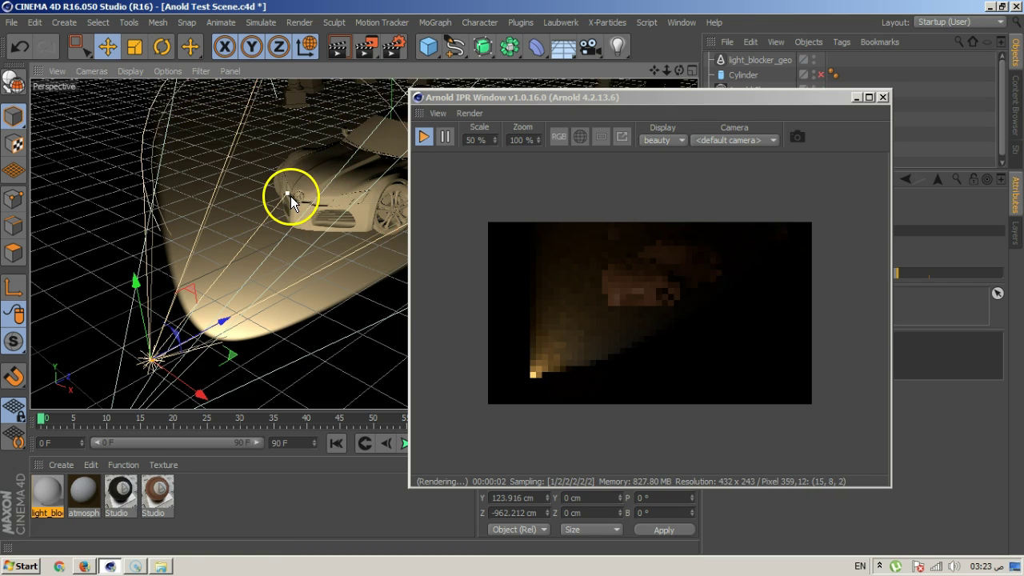
drag(566, 96, 672, 93)
drag(439, 224, 512, 222)
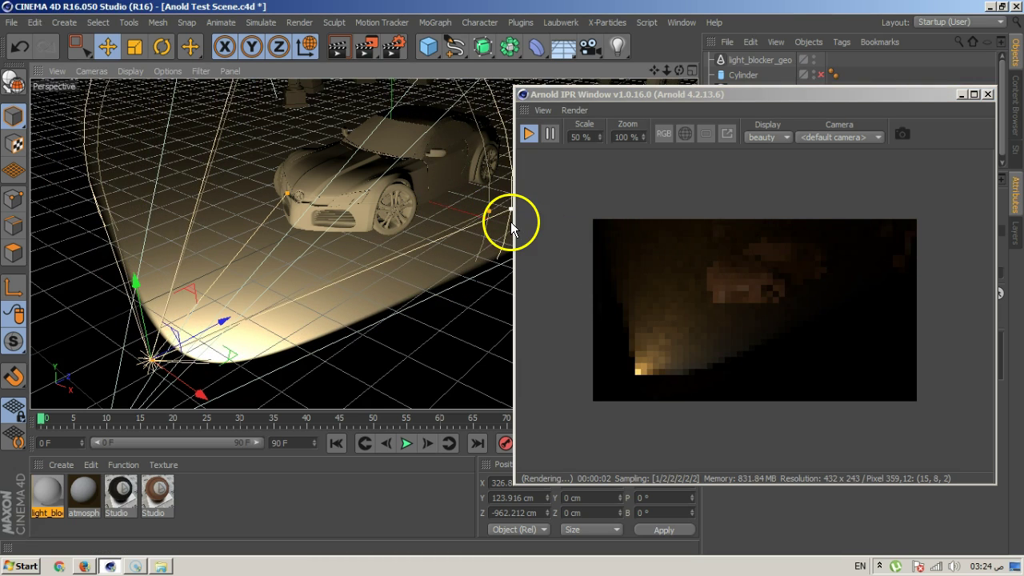
drag(766, 94, 352, 32)
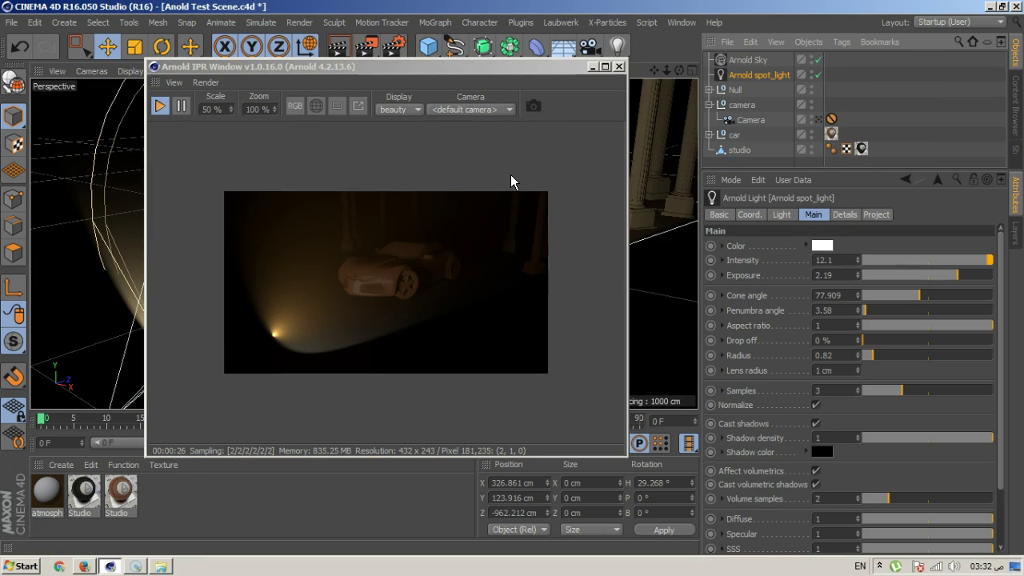
Look through the scene camera and set the IPR render to use the active camera
click(576, 214)
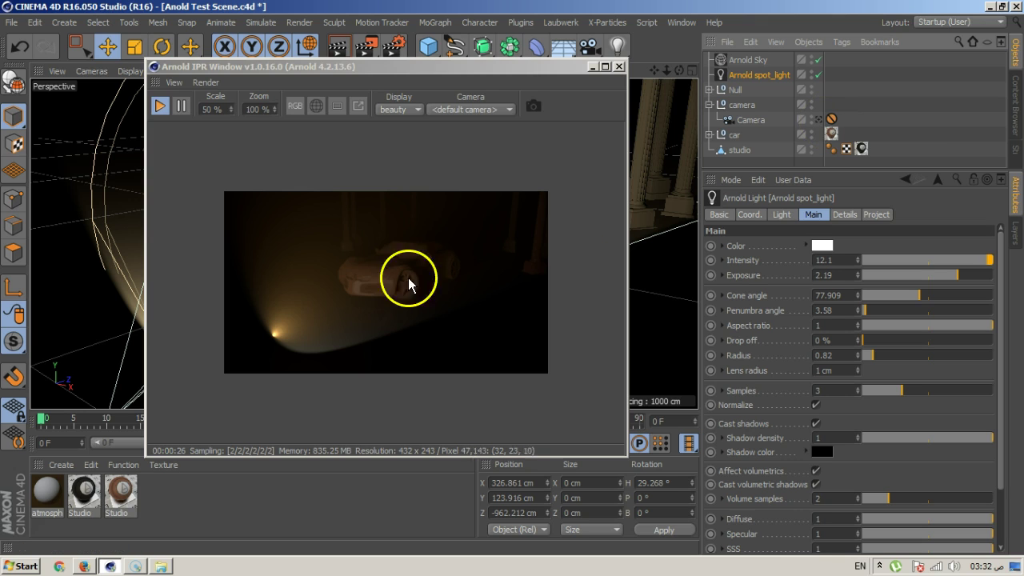
click(819, 119)
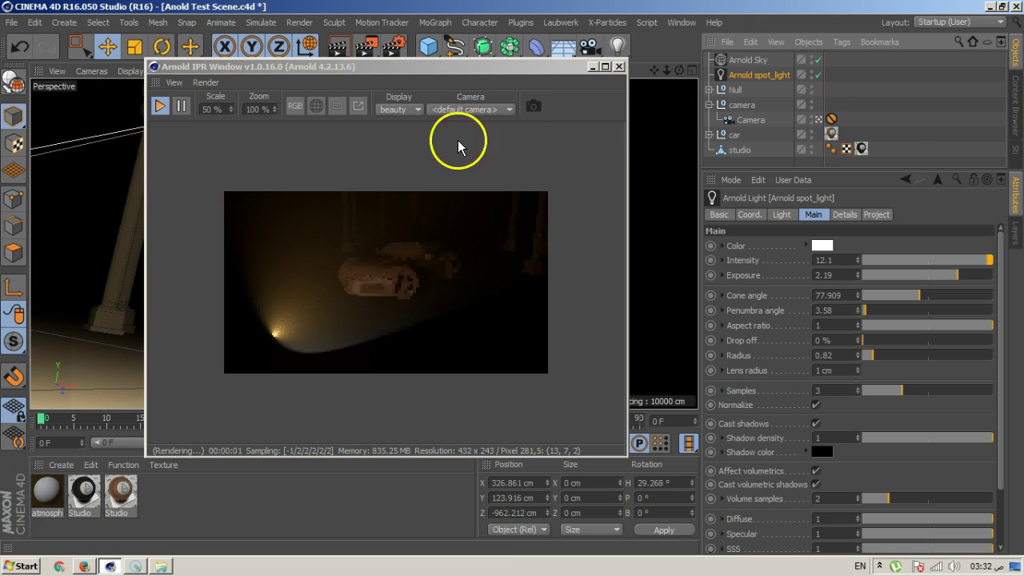
click(475, 109)
click(473, 150)
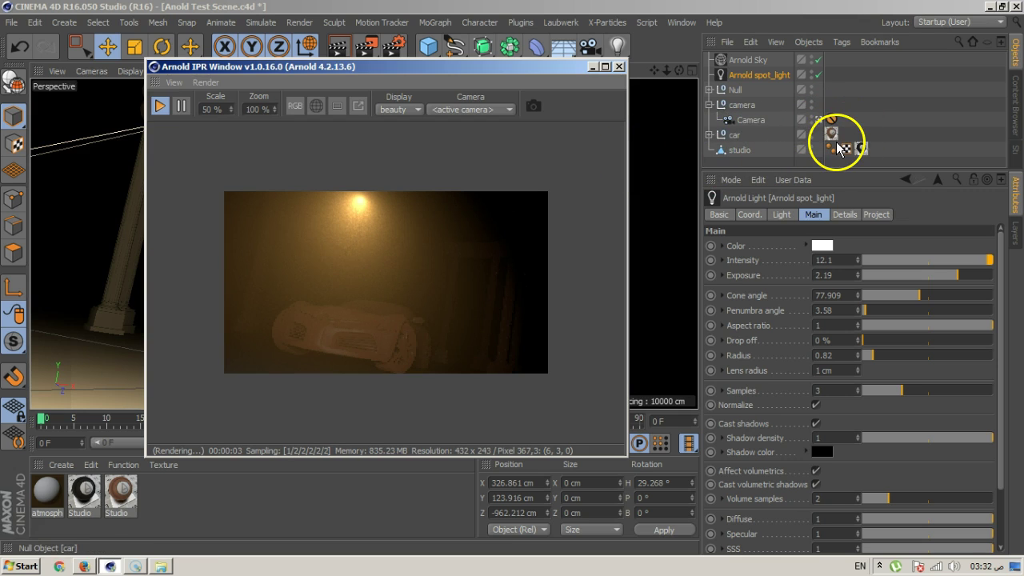
Return to the perspective view and turn off Cast volumetric shadows and Affect volumetrics on the Arnold Sky
click(740, 60)
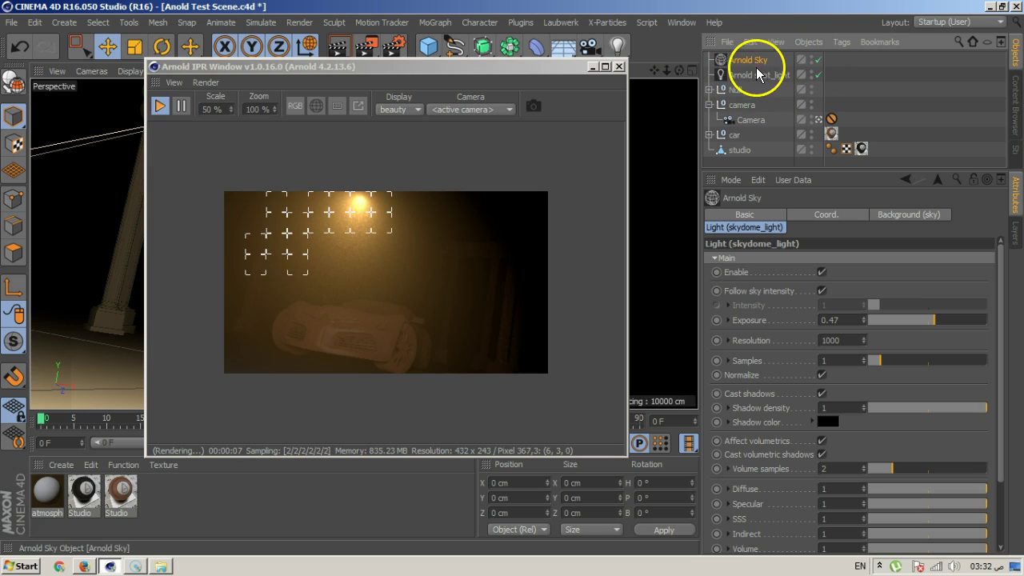
click(819, 120)
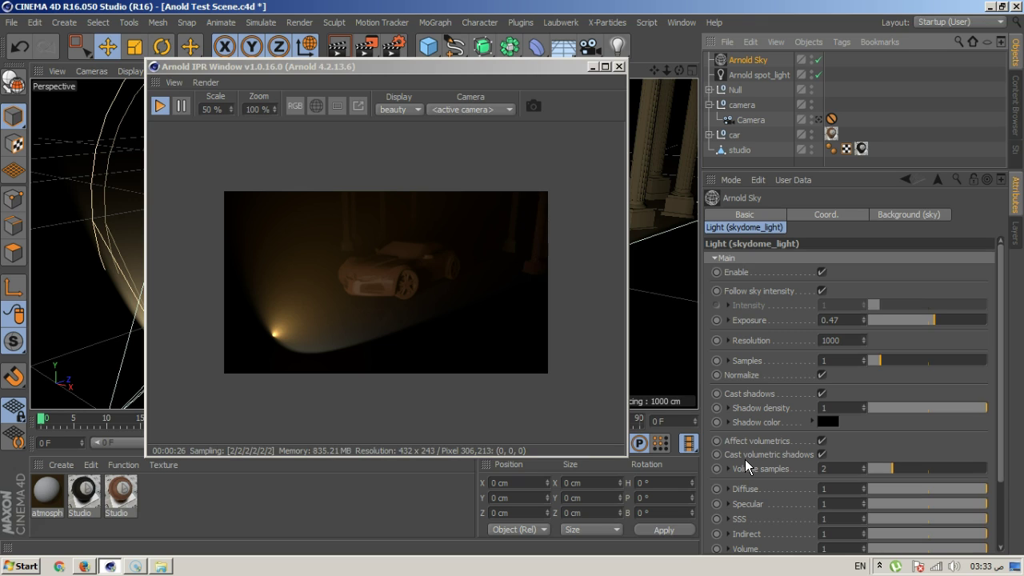
click(822, 454)
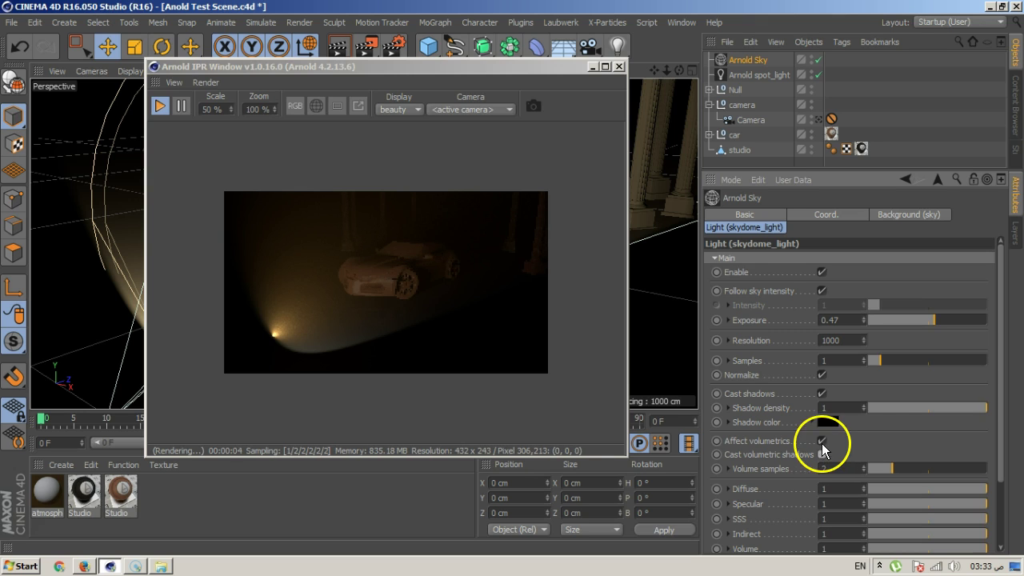
click(822, 441)
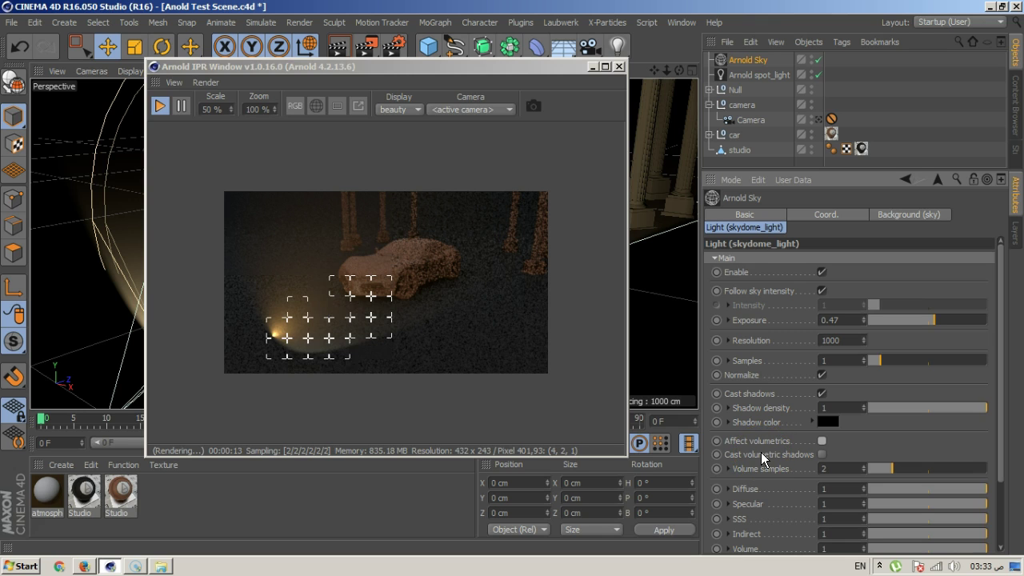
Add a Target tag to the car object
drag(504, 67, 923, 83)
alt+drag(501, 240, 348, 268)
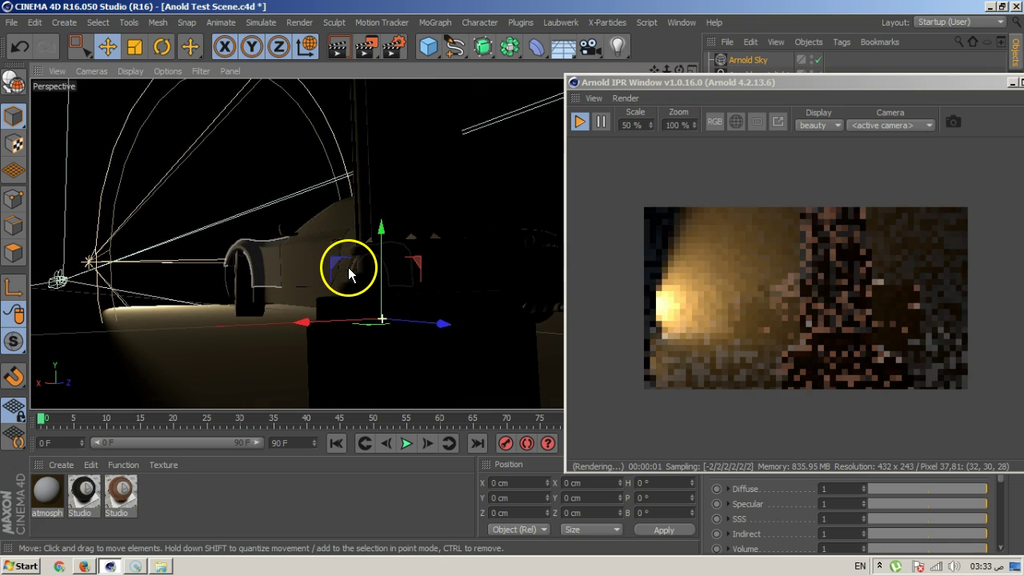
drag(810, 83, 520, 21)
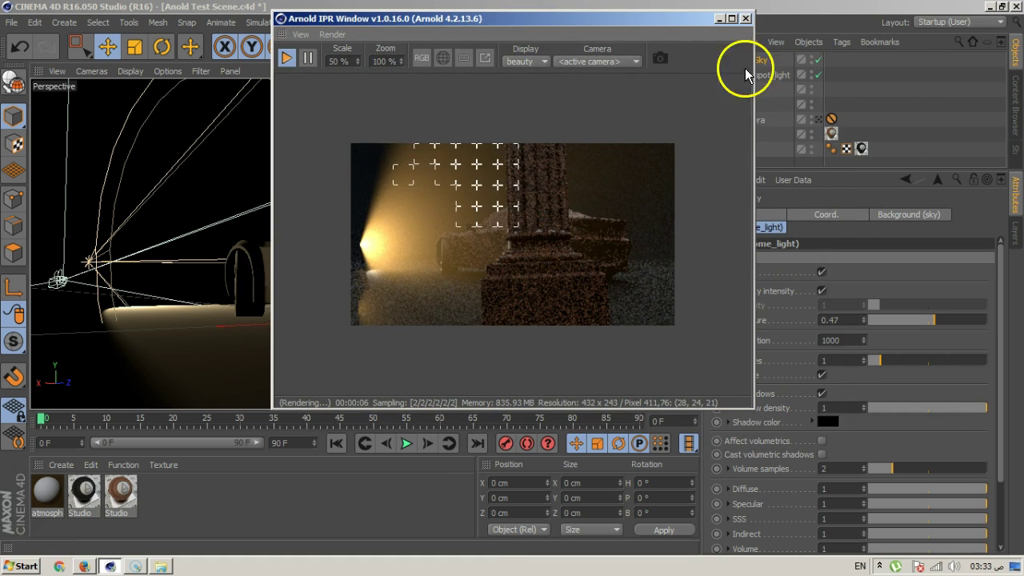
drag(712, 23, 612, 140)
click(744, 134)
right_click(744, 134)
mouse_move(815, 23)
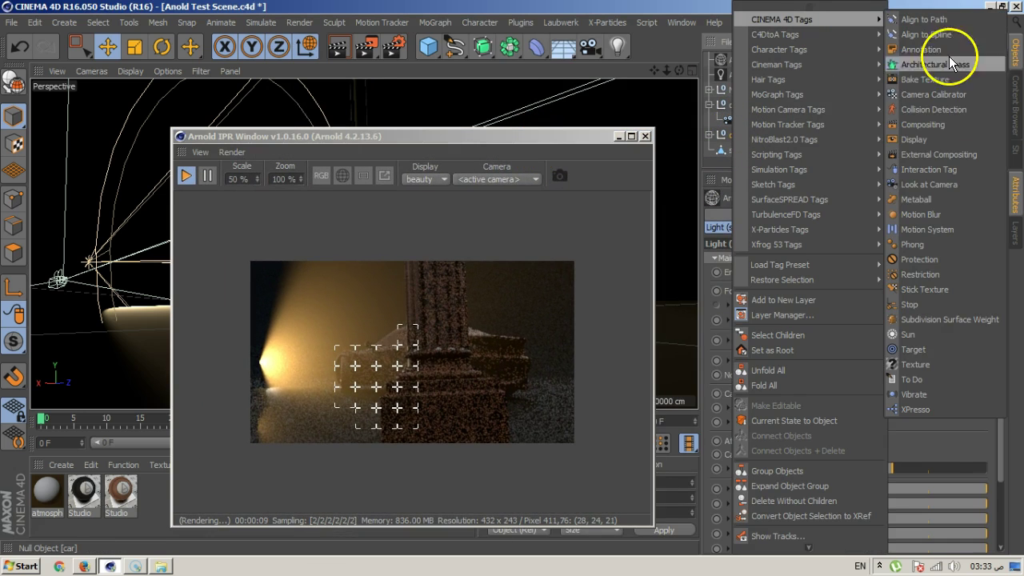
click(914, 349)
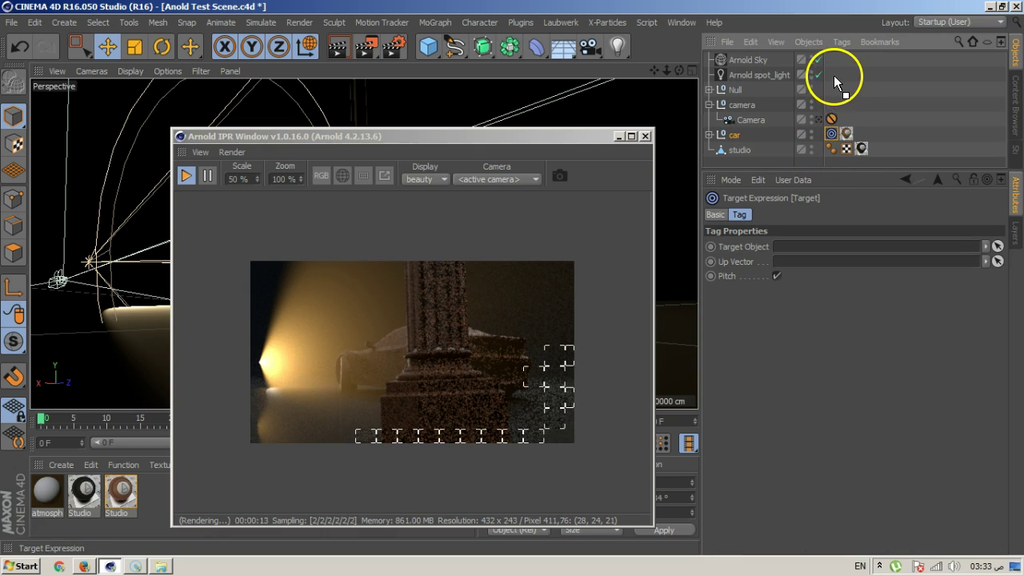
Transfer the Target tag from the car to the Arnold spot light and set the car as its target object
drag(832, 77, 832, 74)
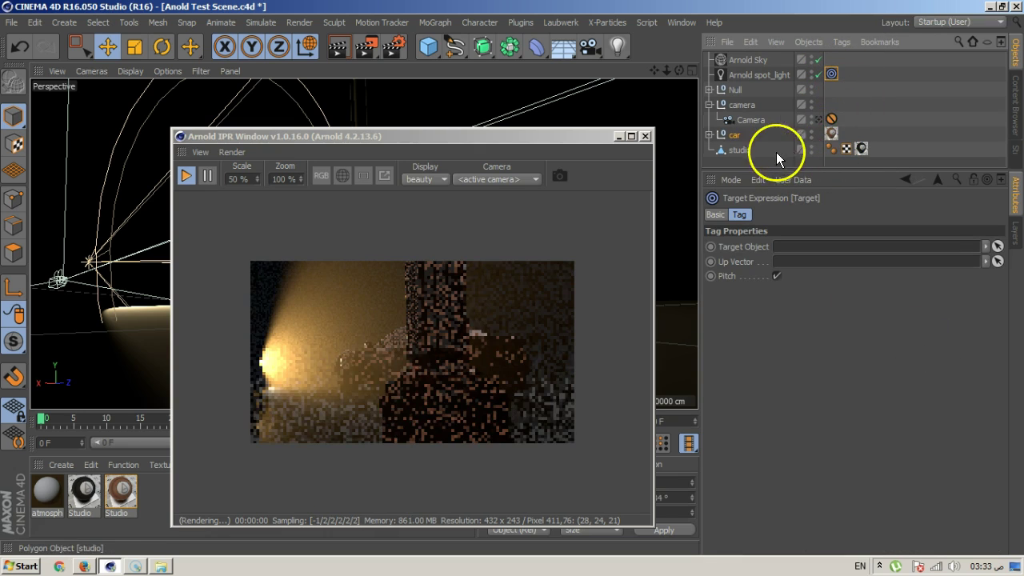
drag(735, 133, 796, 250)
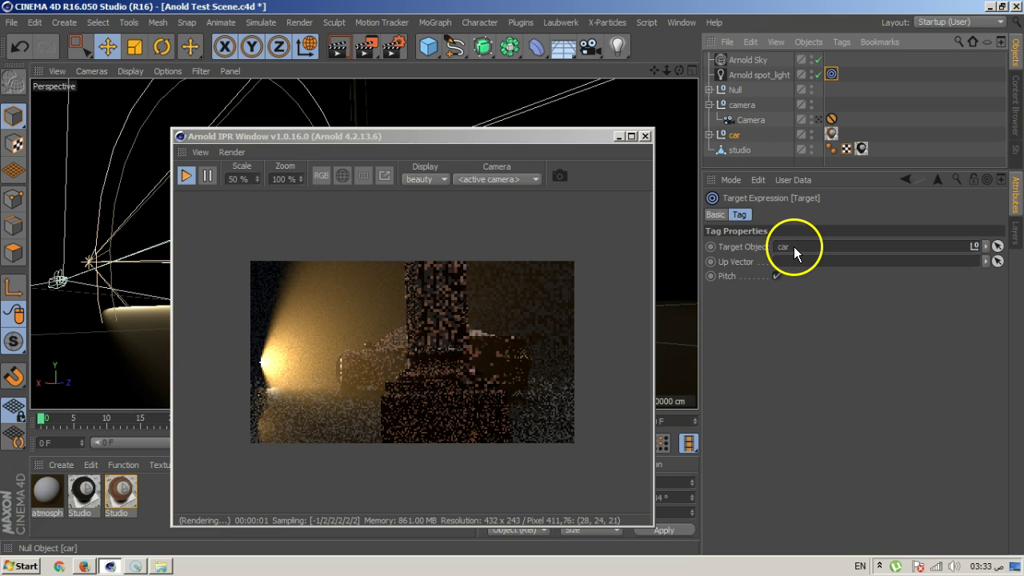
Move the Arnold spot light up above the car to about X 327, Y 689, Z -962 cm
drag(416, 137, 708, 240)
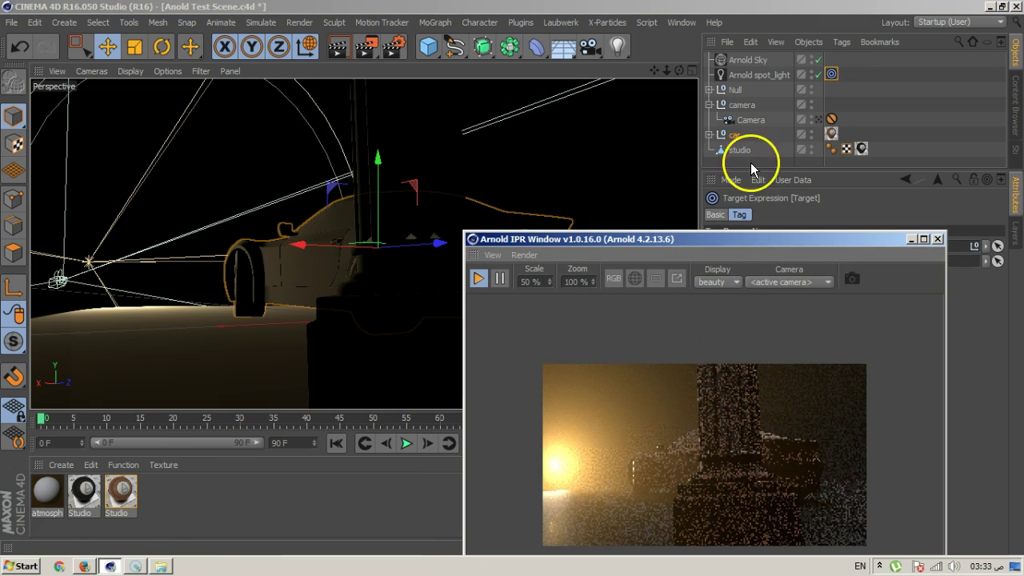
click(747, 74)
drag(99, 182, 213, 155)
drag(335, 288, 380, 332)
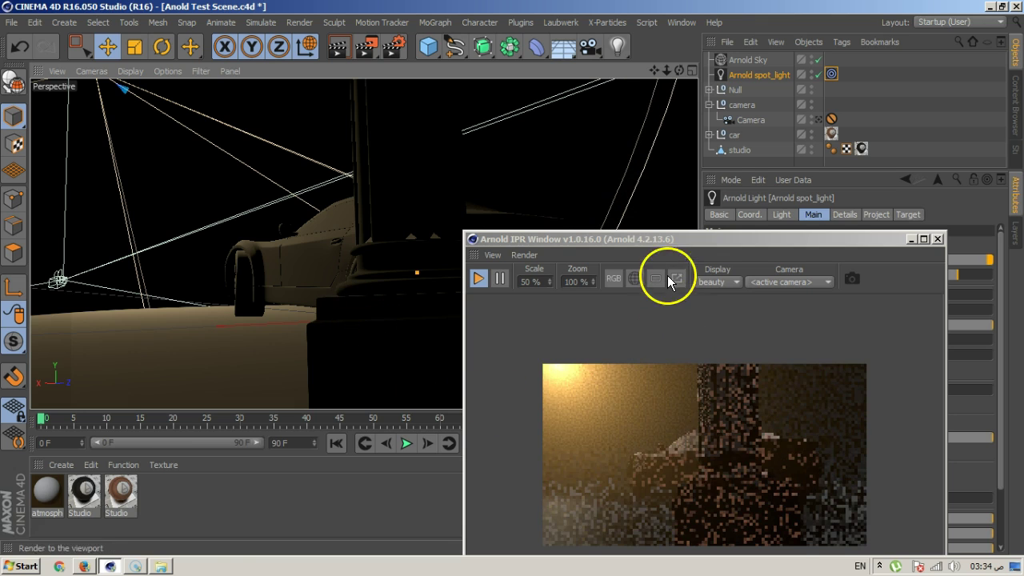
drag(672, 237, 702, 302)
drag(549, 249, 384, 99)
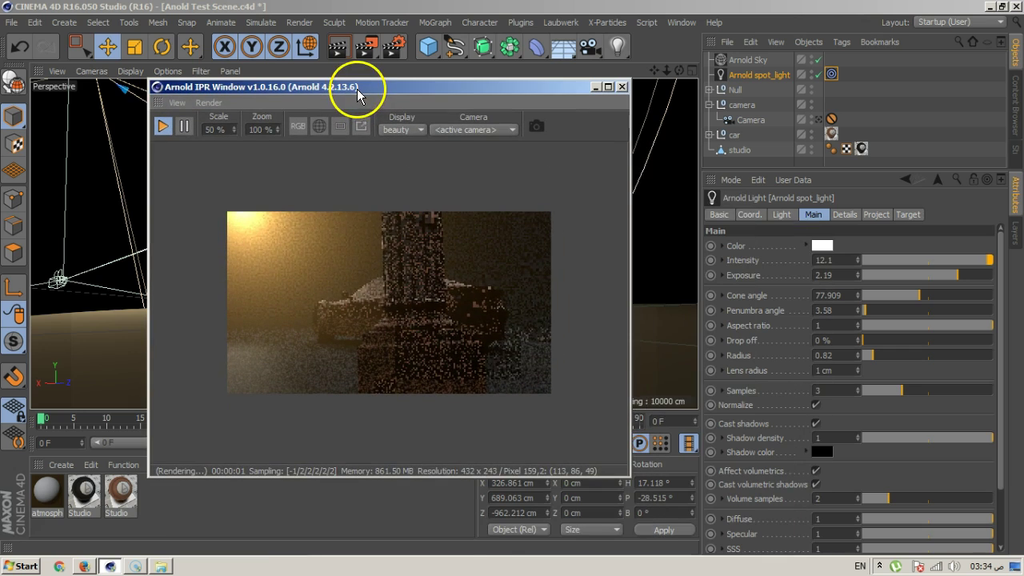
Narrow the spot light's cone angle to about 46.5 and soften its edge with a penumbra angle of about 29
drag(919, 295, 920, 338)
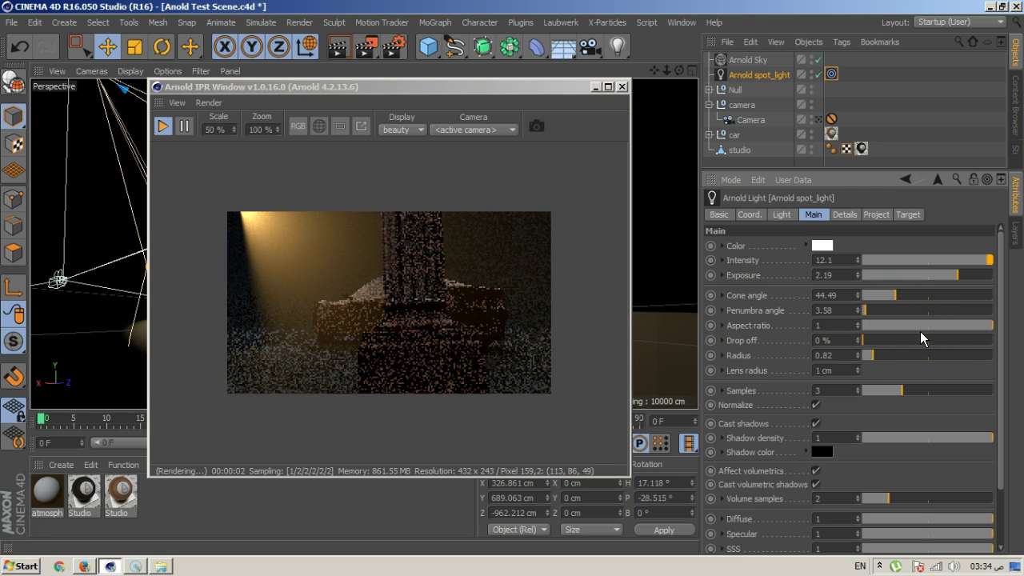
drag(450, 119, 413, 67)
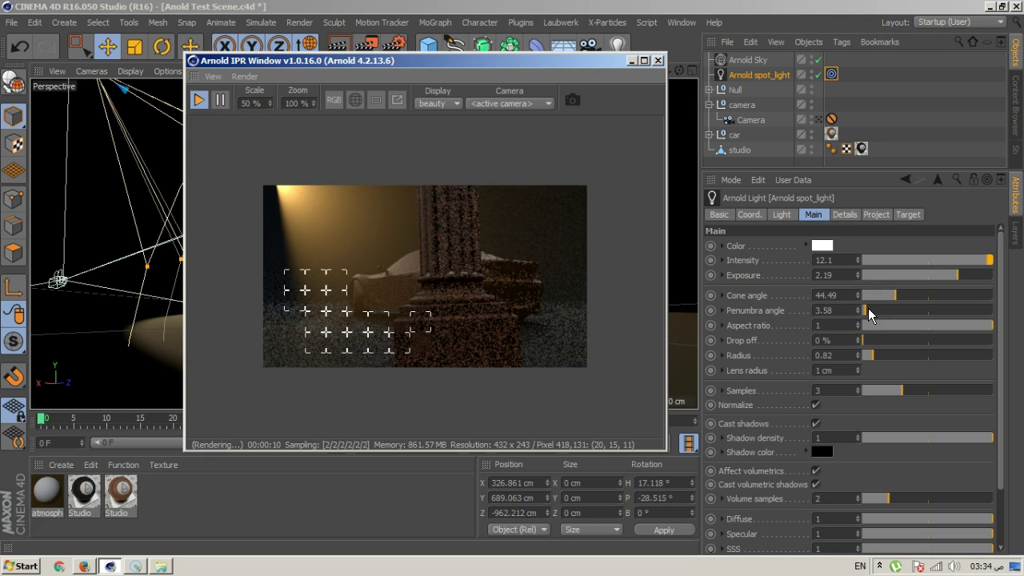
drag(869, 314, 885, 317)
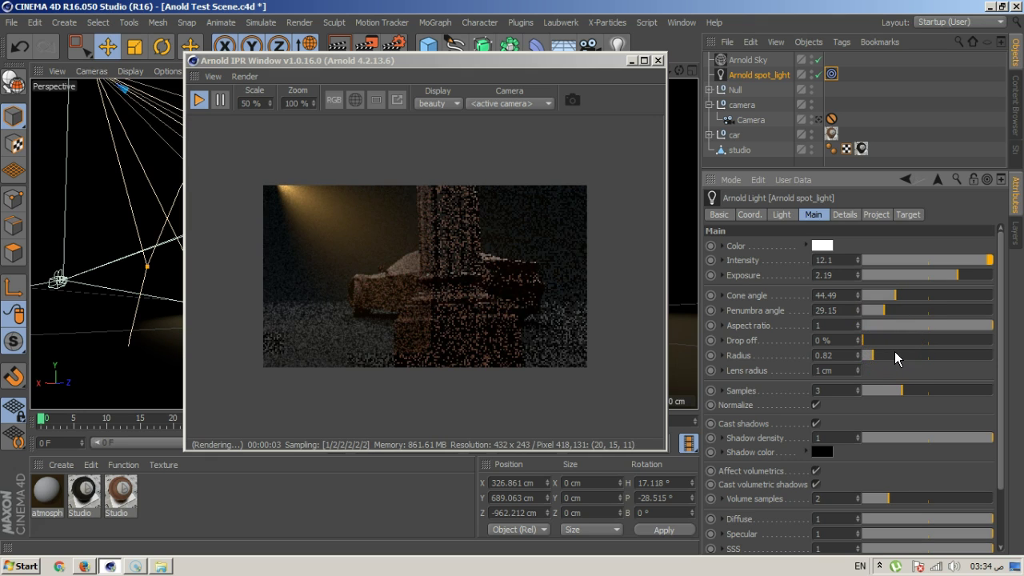
mouse_move(896, 297)
mouse_down()
mouse_move(905, 299)
mouse_move(896, 297)
mouse_up()
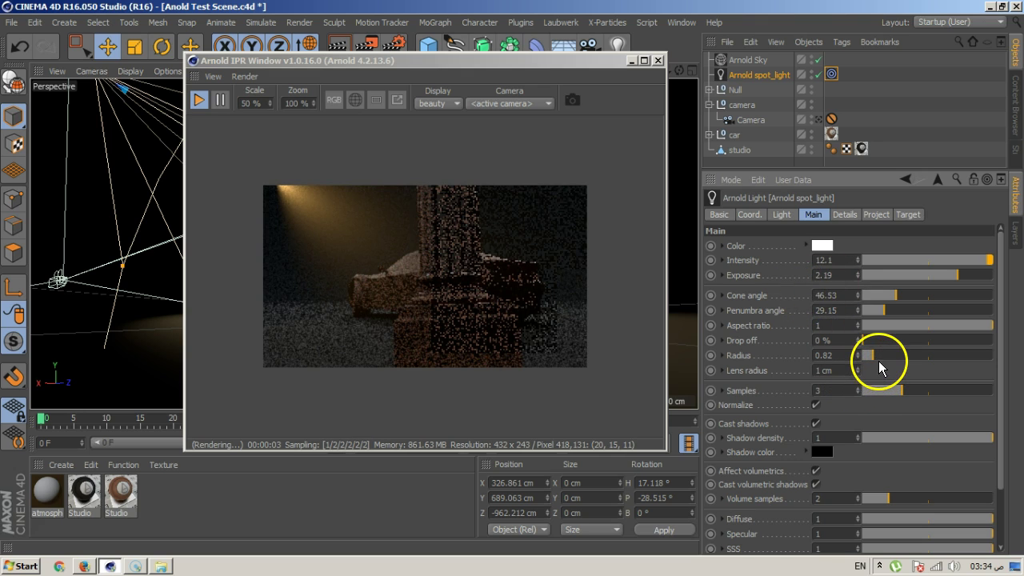
Try an 80 % drop off on the spot light, return it to 0 %, and try a penumbra angle of about 7.7
drag(868, 344, 966, 336)
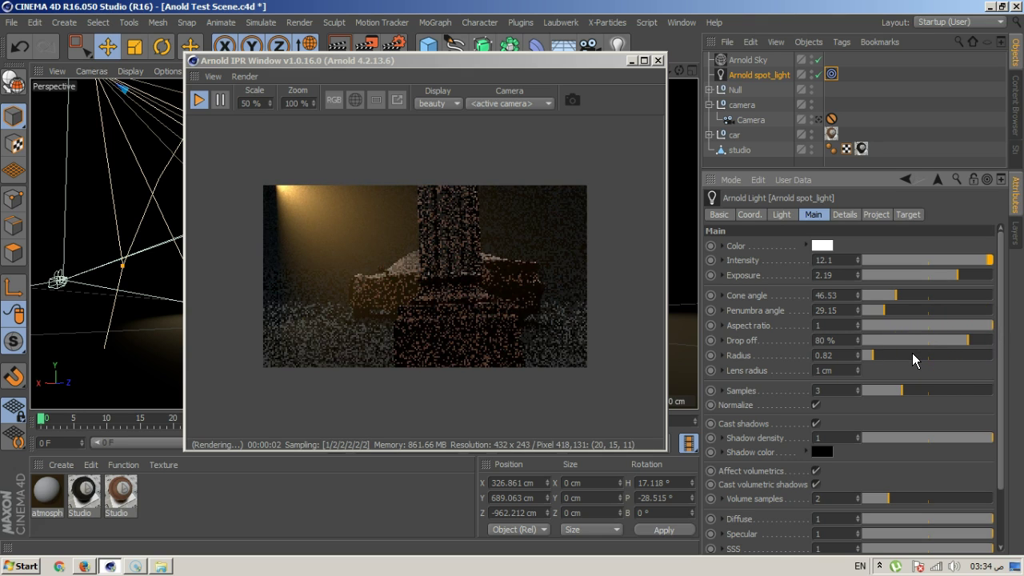
drag(984, 346, 866, 349)
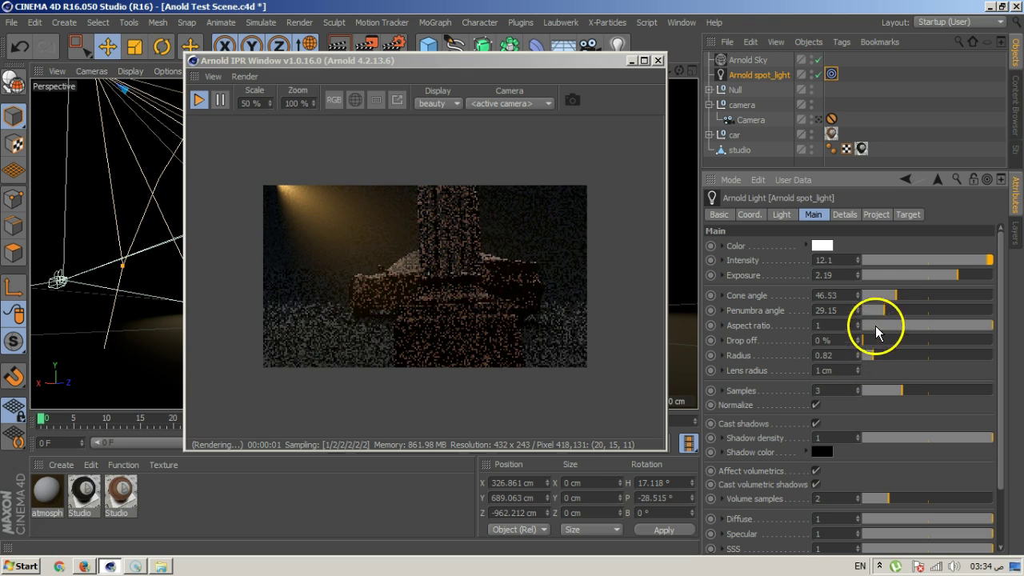
drag(883, 311, 865, 311)
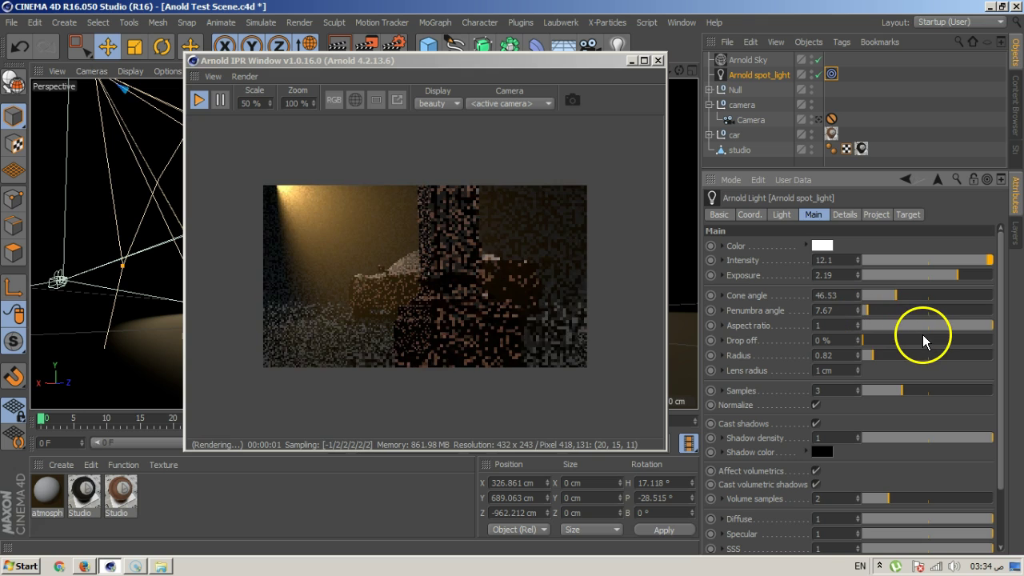
Widen the spot light's penumbra angle to about 27.5 with its handle in the viewport
drag(362, 75, 520, 77)
drag(200, 262, 394, 291)
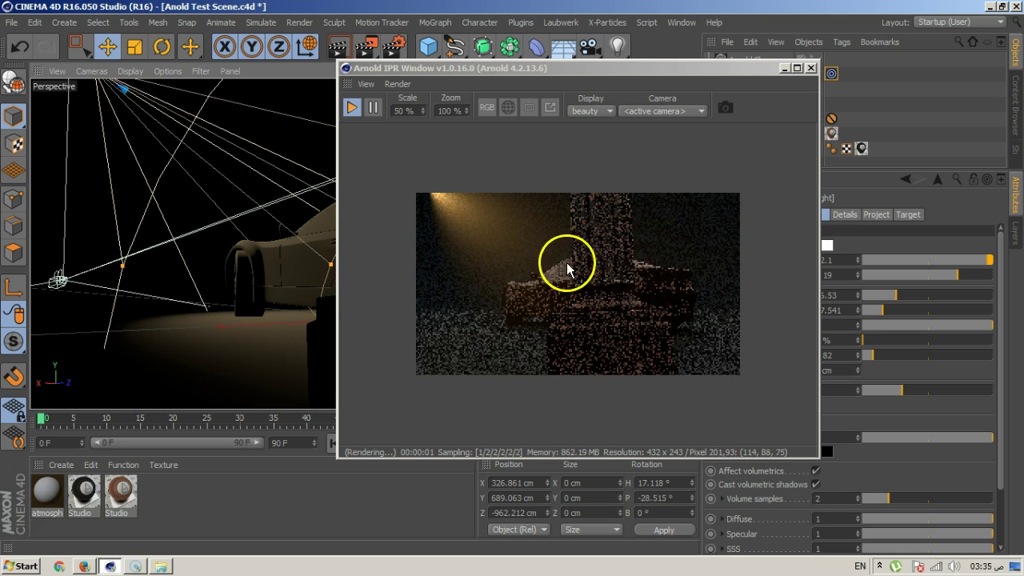
drag(600, 71, 479, 55)
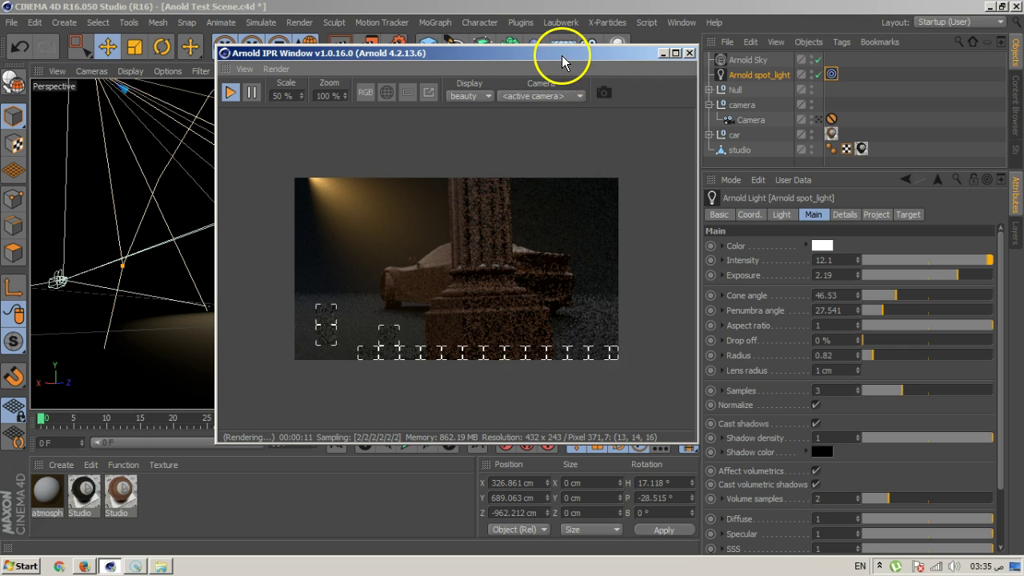
Delete the Arnold Sky, the Arnold spot light and the atmosphere material from the scene
drag(622, 53, 457, 58)
click(764, 64)
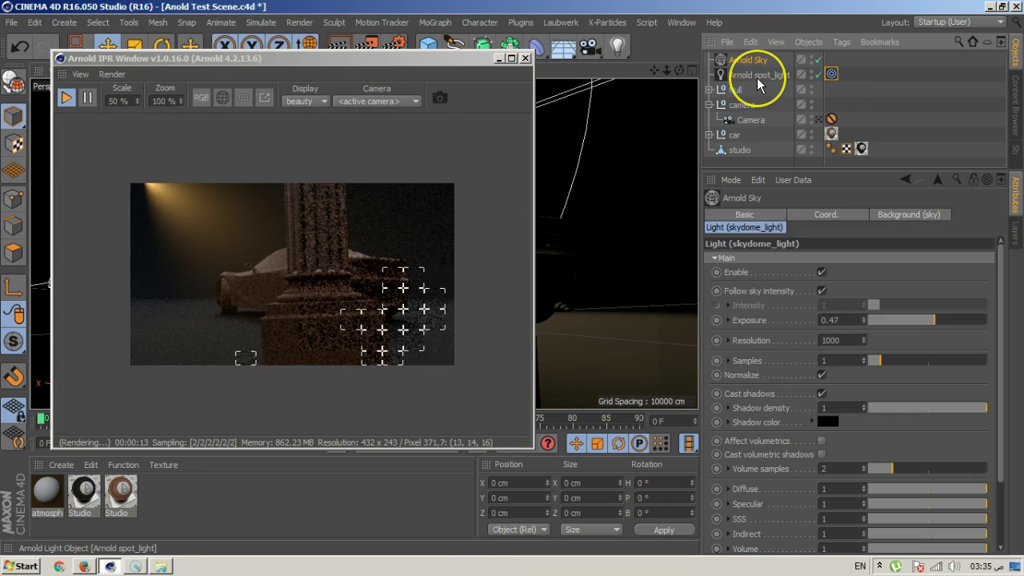
shift+click(757, 78)
key(Delete)
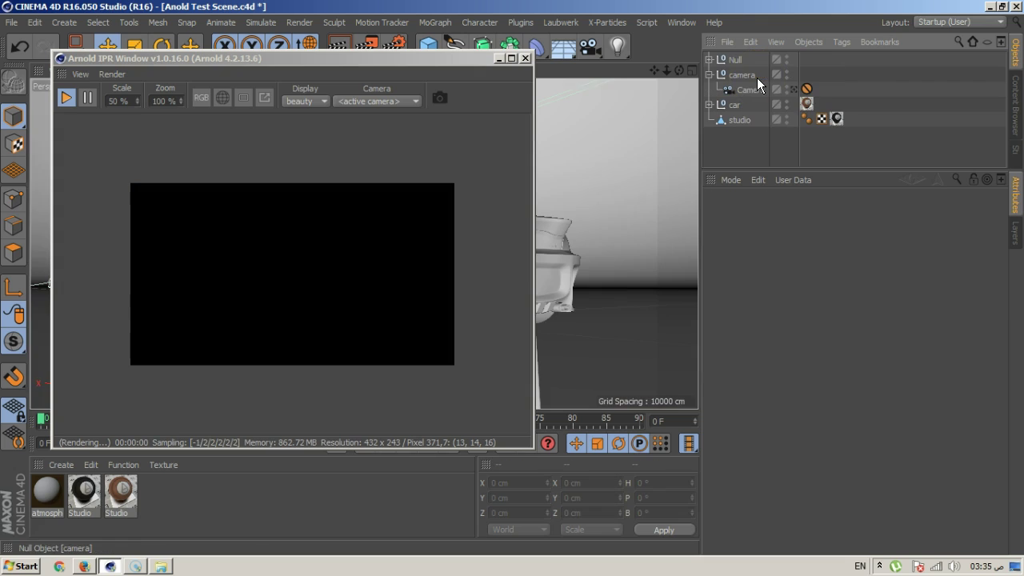
click(65, 496)
key(Delete)
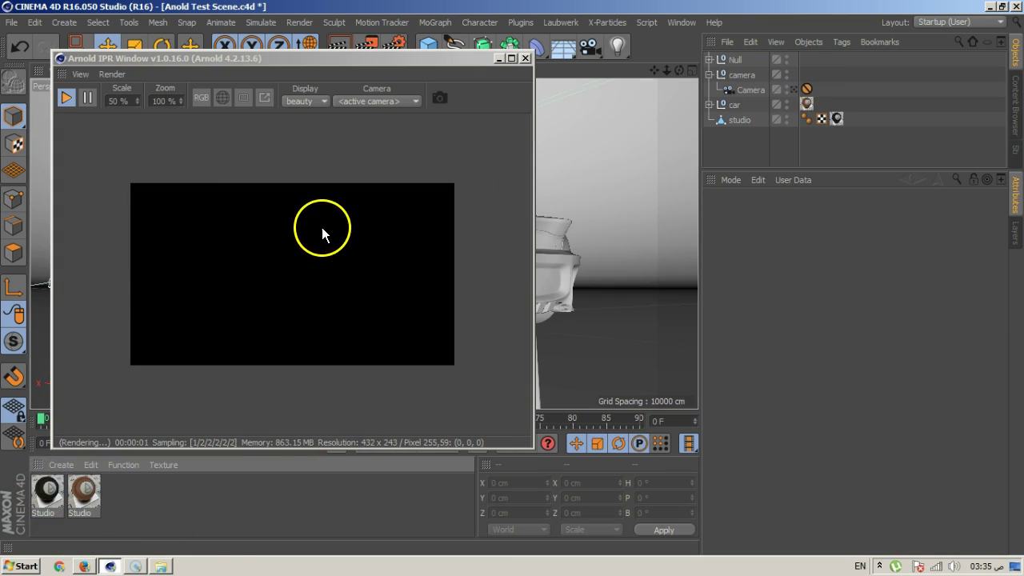
Pause the IPR render and close the IPR window
drag(321, 59, 496, 86)
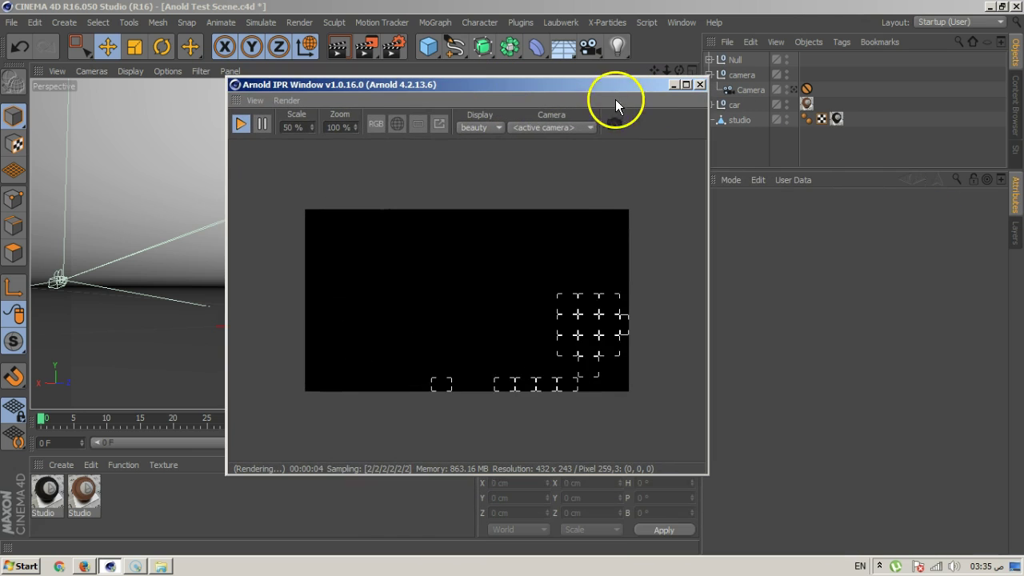
click(255, 125)
click(700, 85)
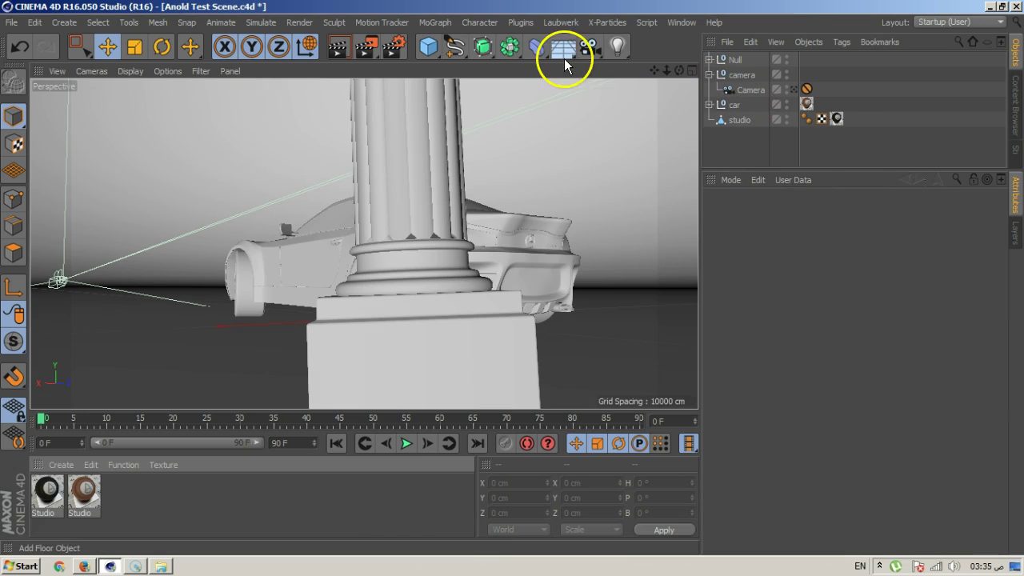
Add an Arnold skydome light and render the scene again in a reopened IPR window
click(512, 24)
mouse_move(563, 65)
mouse_move(720, 70)
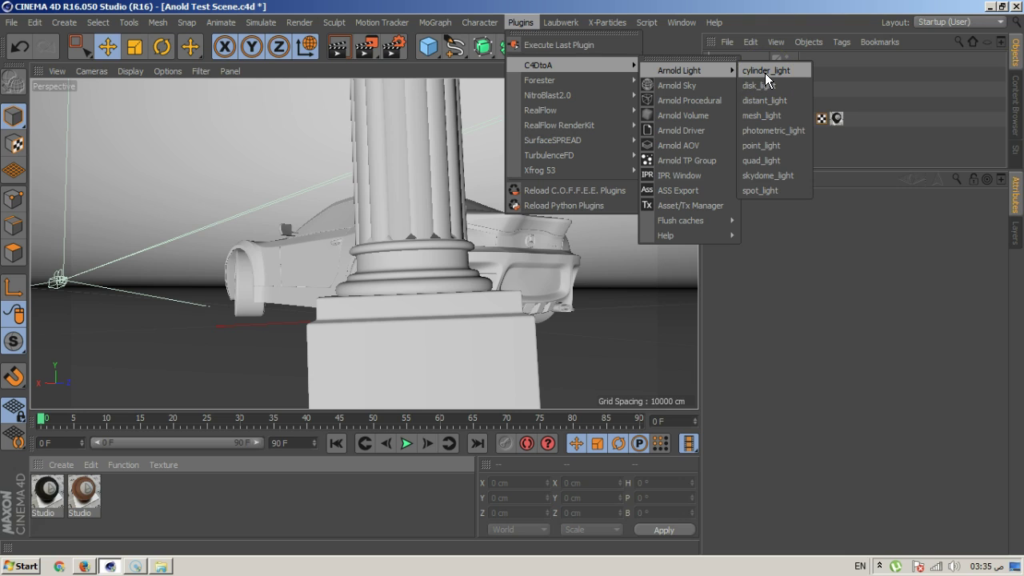
click(778, 174)
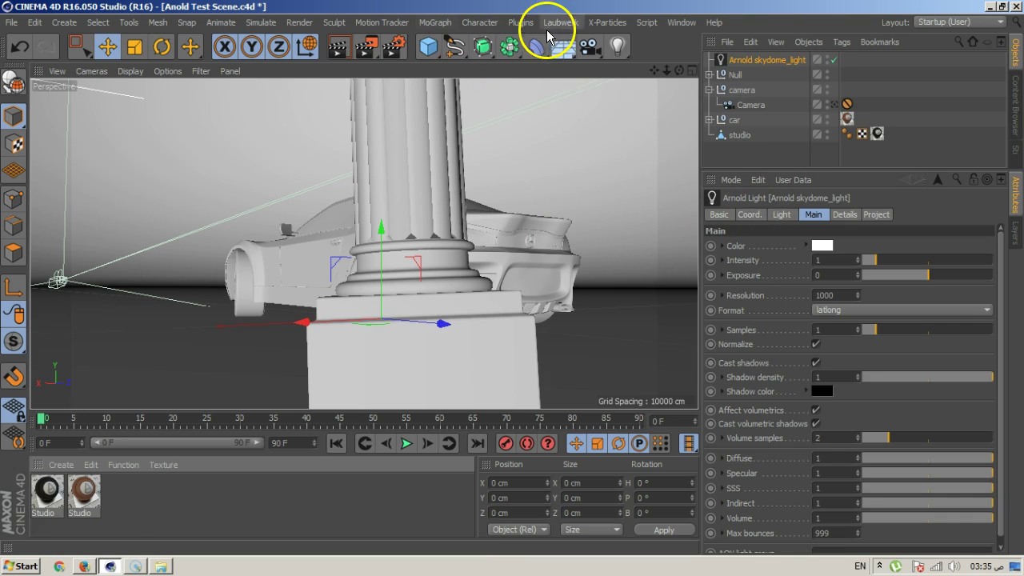
click(521, 30)
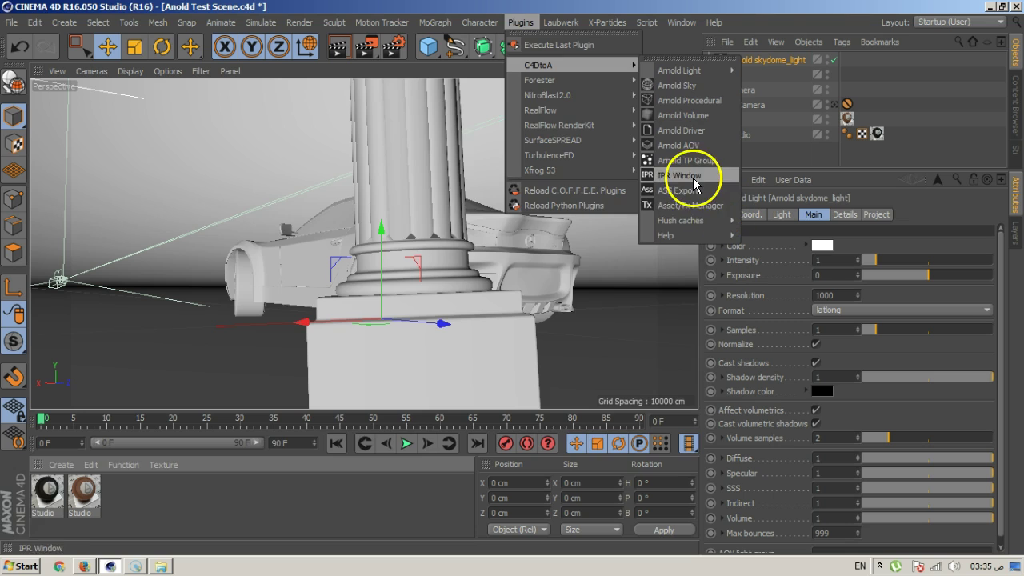
click(685, 177)
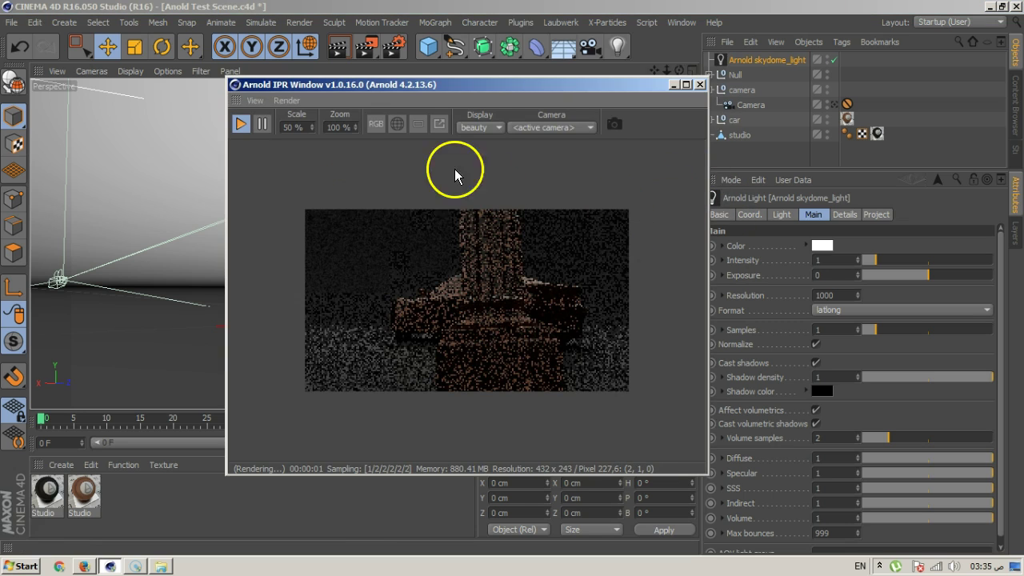
drag(469, 87, 396, 82)
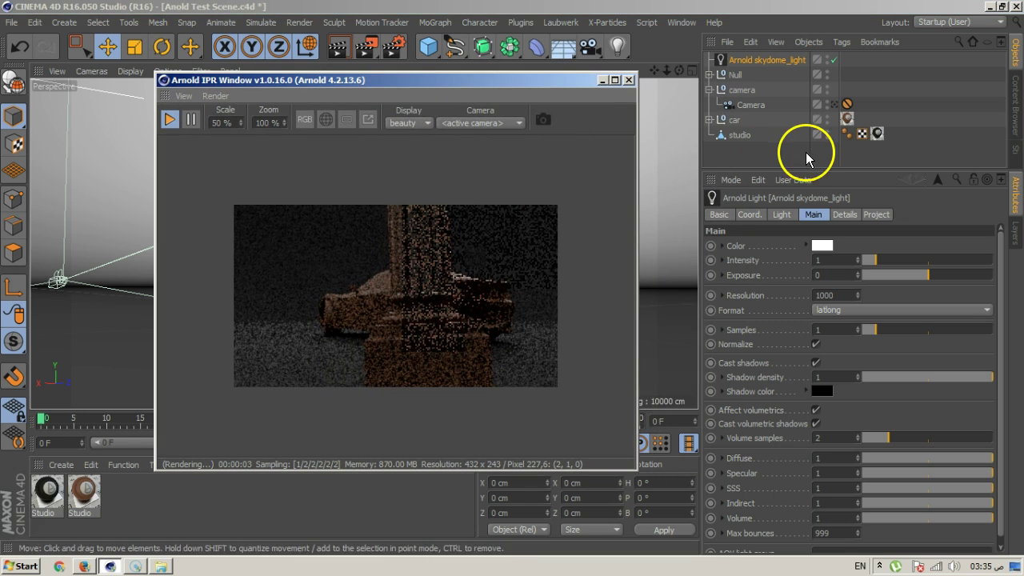
Hide the studio object in the viewport and render, and set the skydome light's samples to 4
double_click(826, 138)
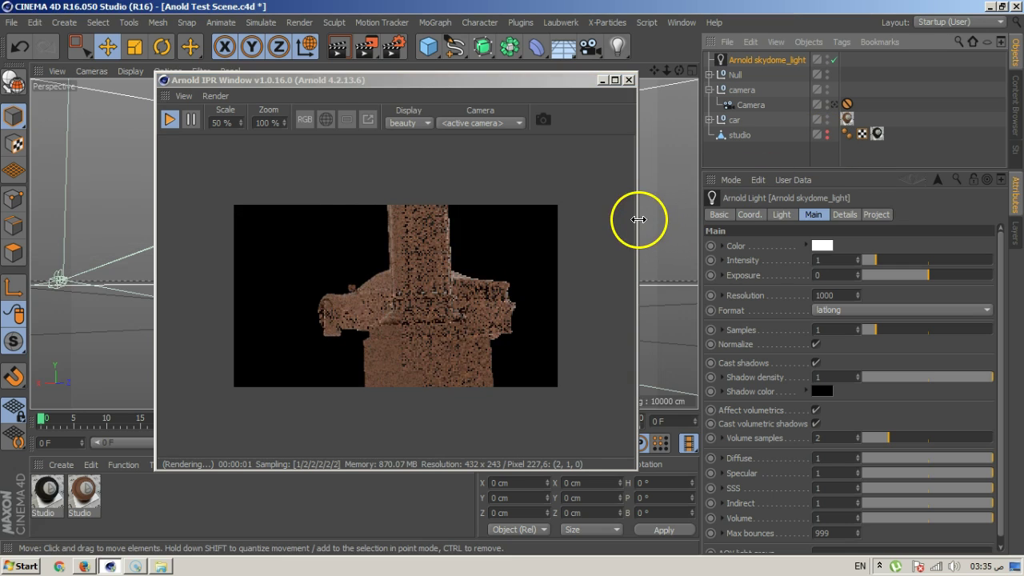
drag(446, 85, 556, 44)
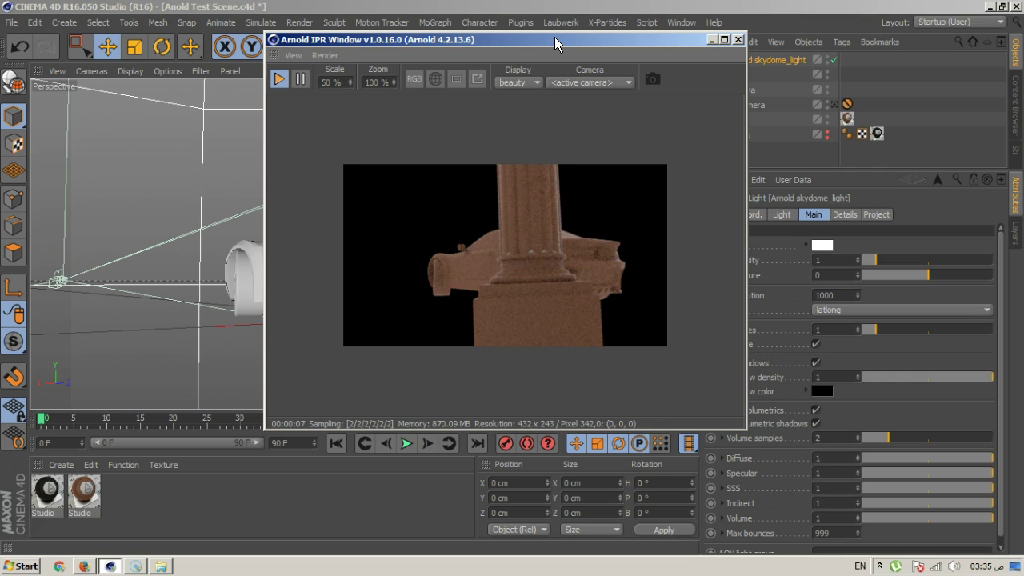
drag(556, 44, 394, 27)
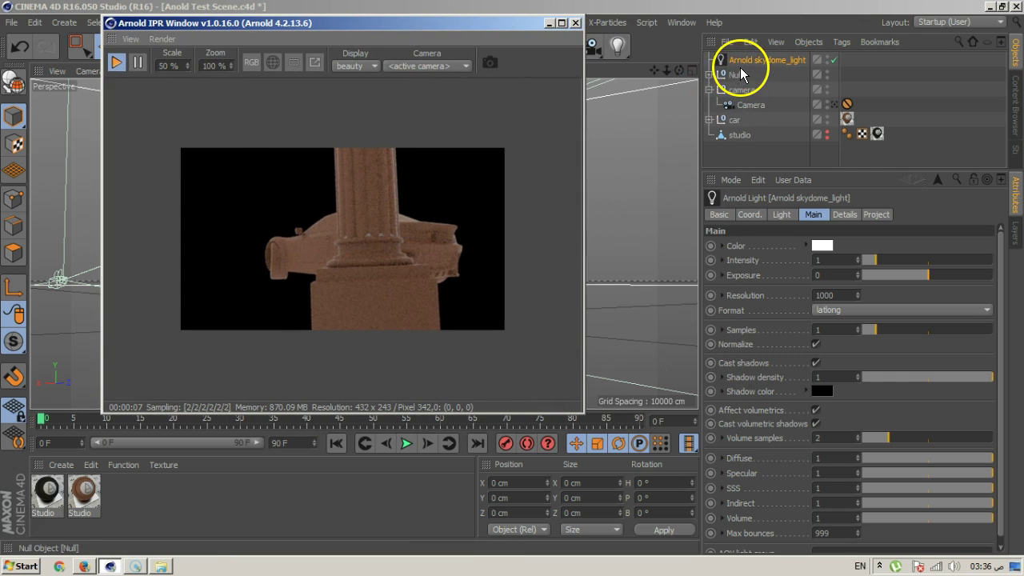
drag(875, 329, 916, 334)
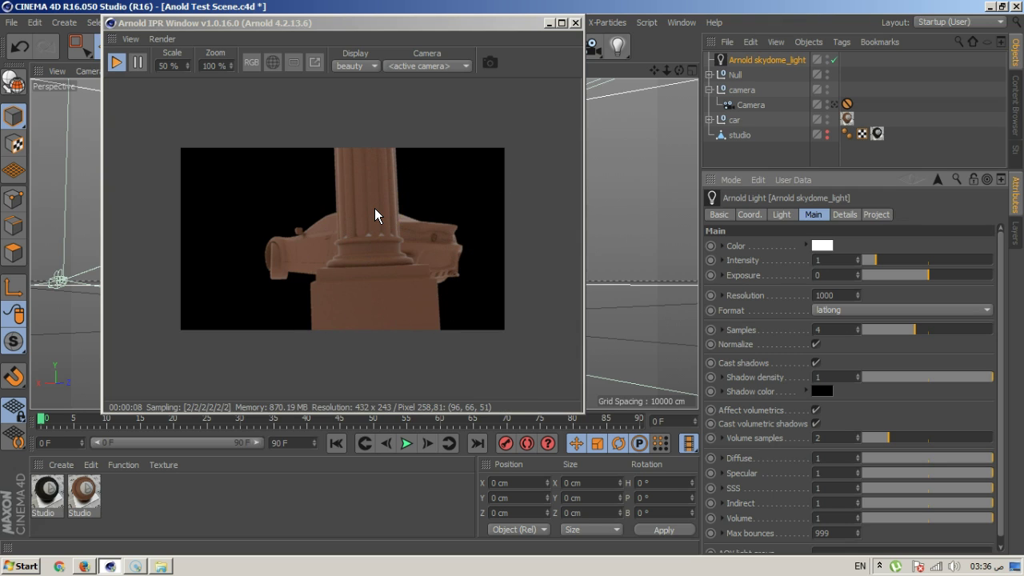
Create an Arnold ray_switch surface material and open the render settings
drag(372, 24, 469, 81)
click(61, 465)
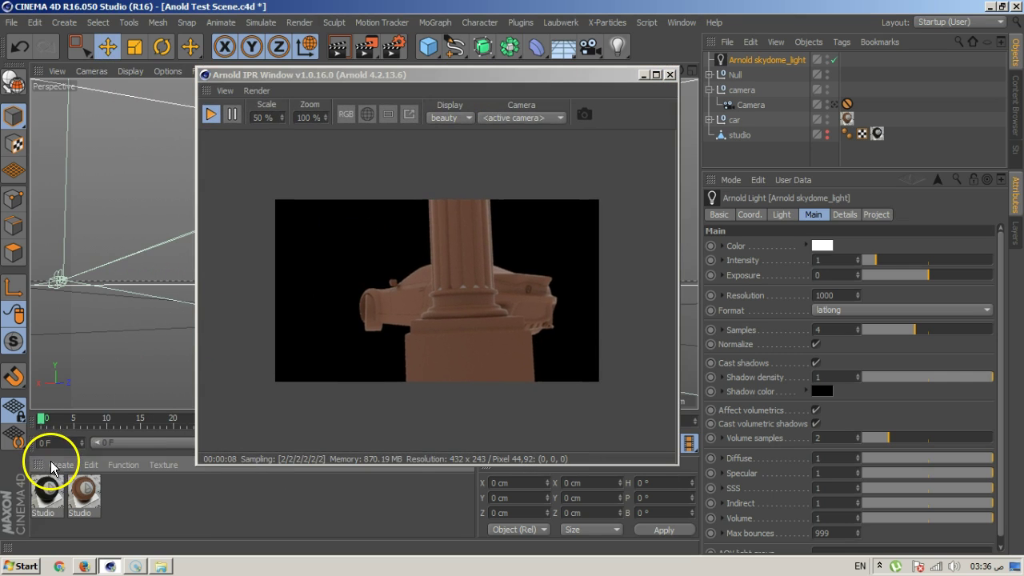
mouse_move(98, 360)
mouse_move(193, 366)
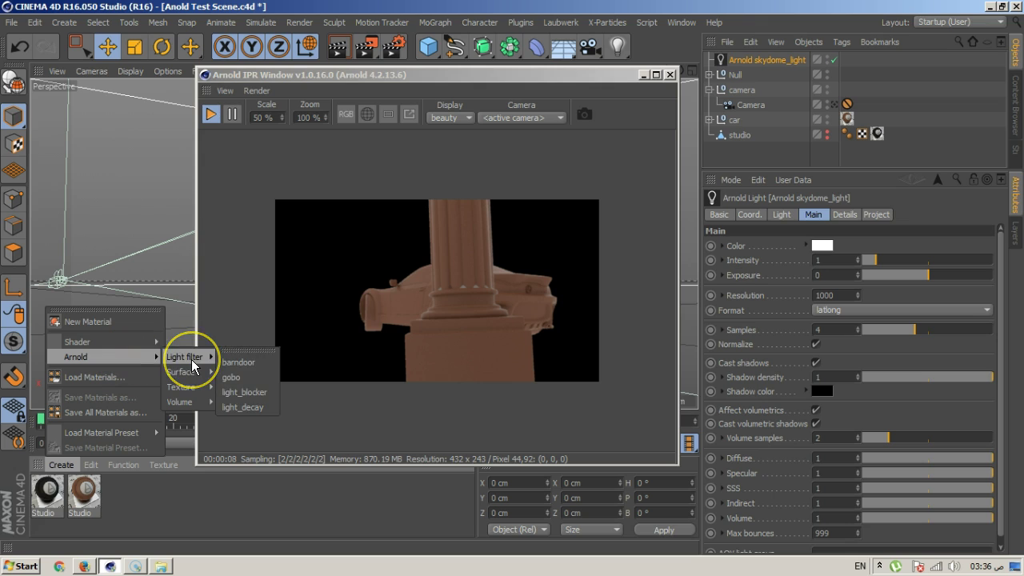
mouse_move(186, 404)
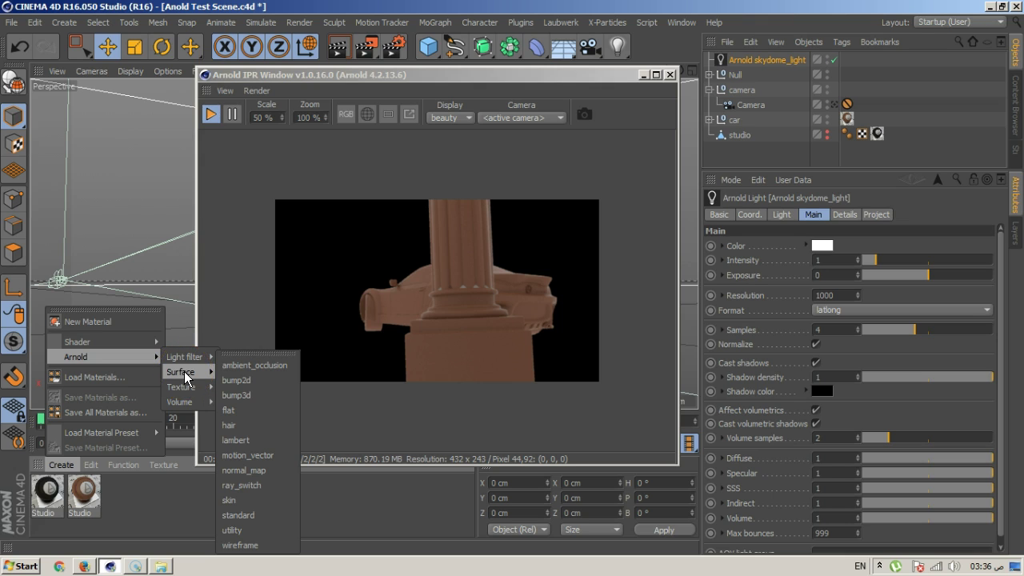
click(261, 485)
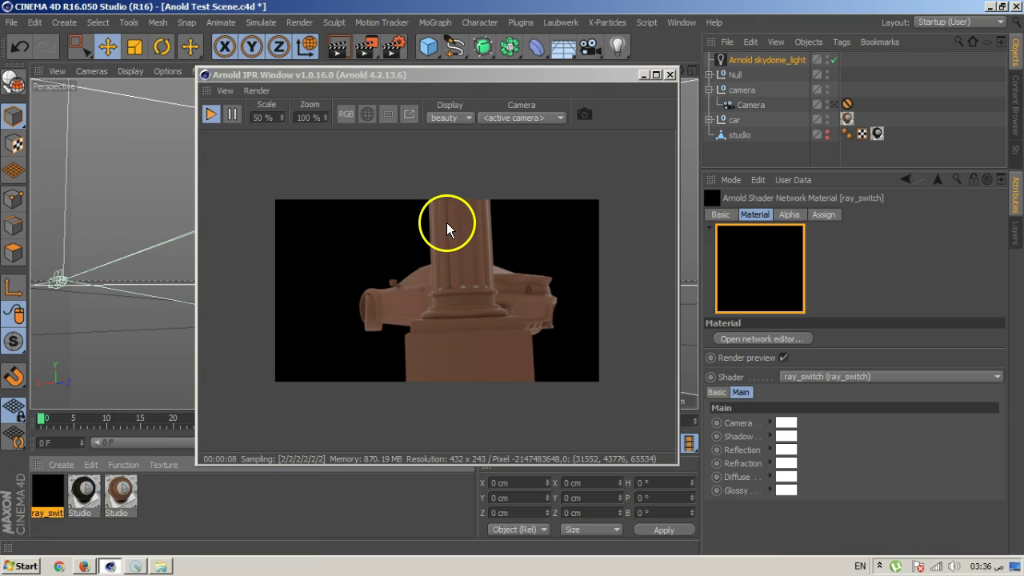
click(395, 46)
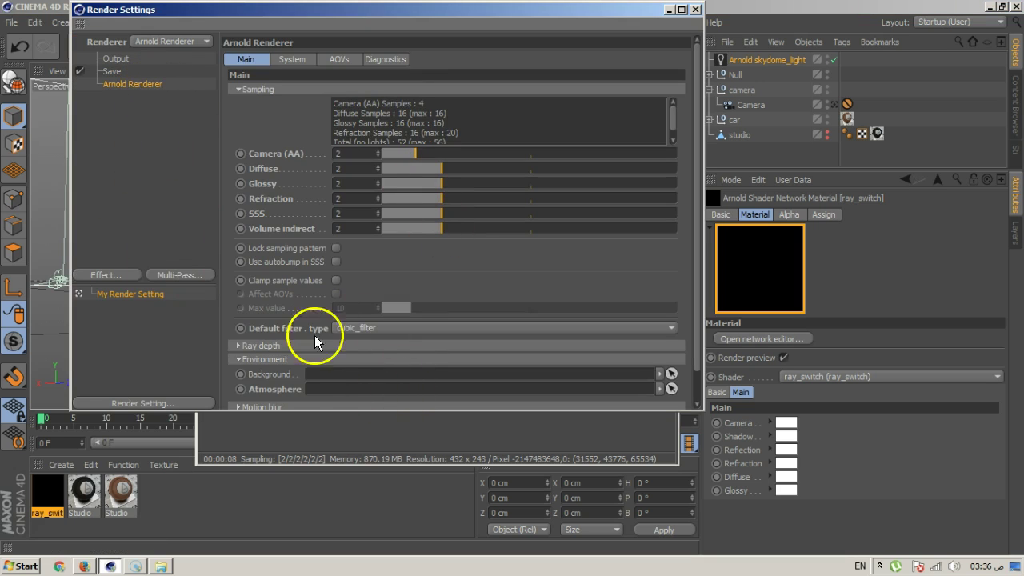
drag(45, 500, 334, 387)
click(659, 389)
click(678, 400)
Assign the ray_switch material as the Arnold environment background and close the render settings
drag(43, 495, 308, 376)
drag(471, 9, 726, 49)
click(964, 49)
drag(516, 72, 414, 62)
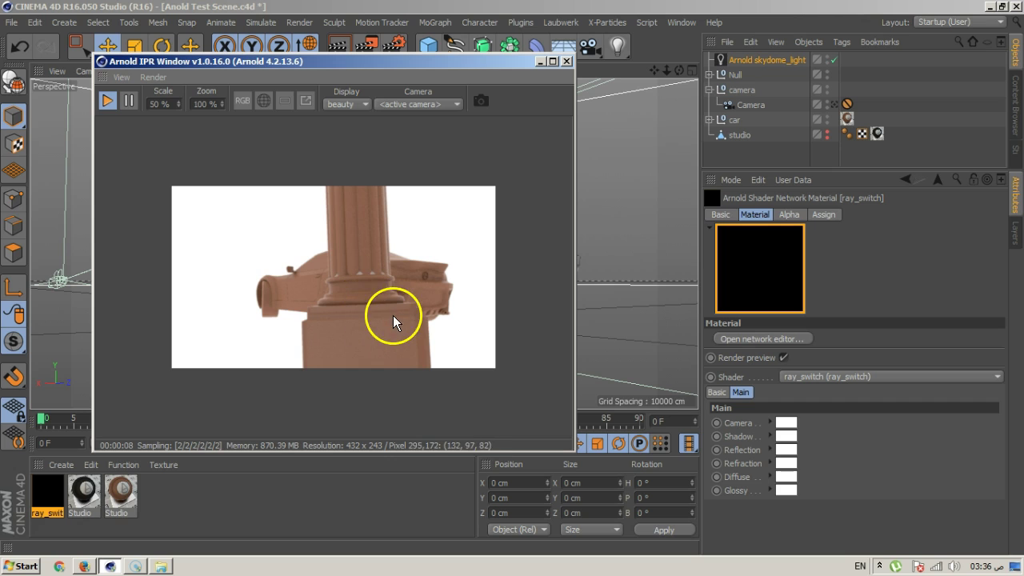
Open the brown Studio material's shader network and set its specular roughness to 0.35
double_click(119, 493)
drag(460, 122, 685, 52)
click(685, 100)
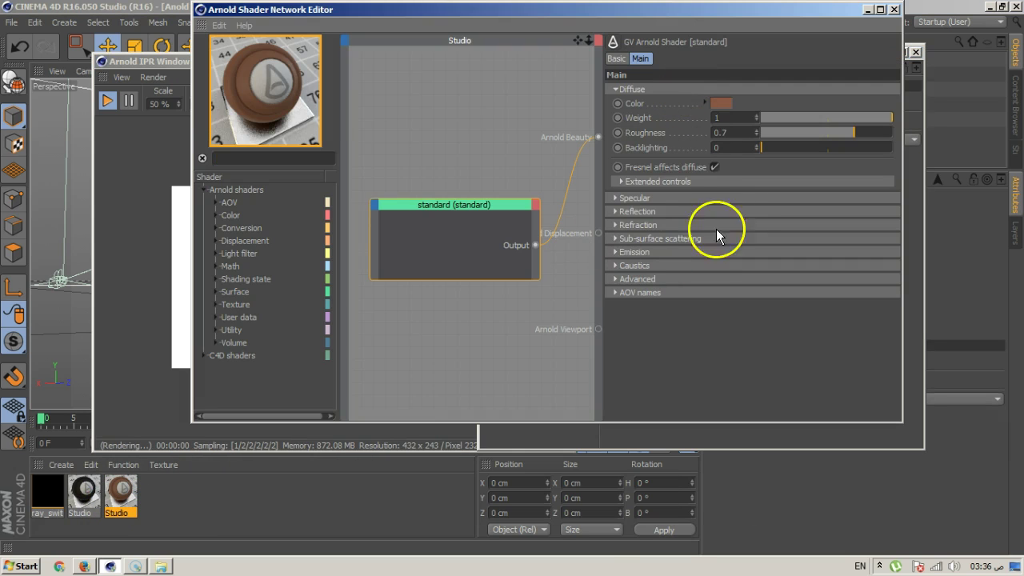
click(646, 198)
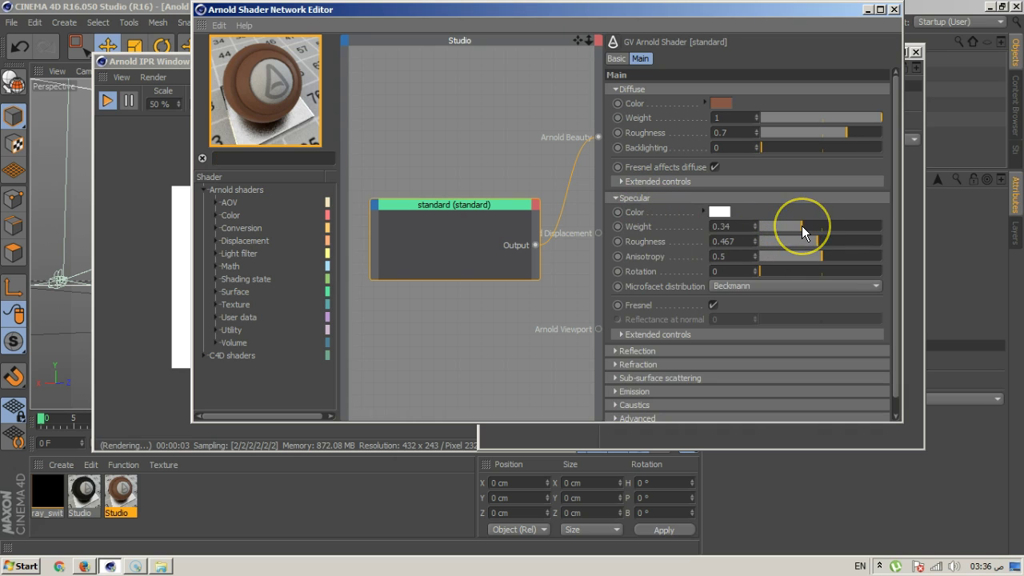
drag(480, 10, 685, 30)
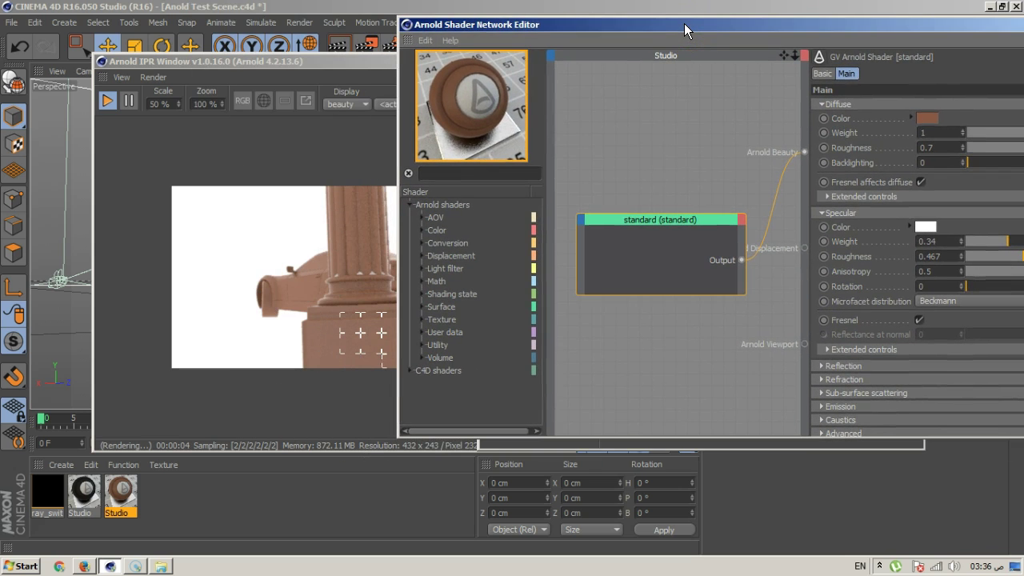
drag(684, 23, 673, 23)
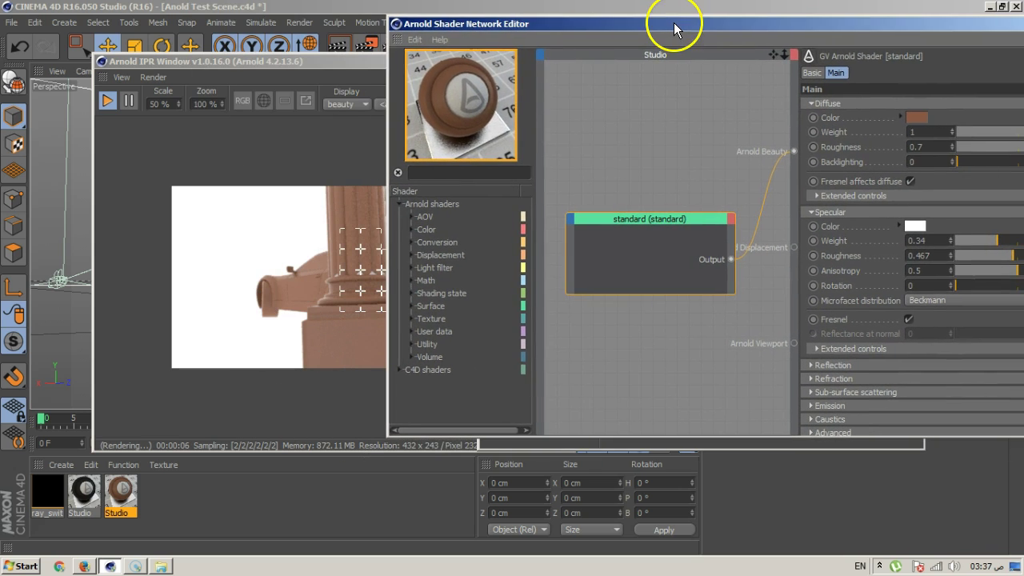
drag(336, 59, 220, 48)
drag(530, 24, 446, 17)
drag(929, 247, 918, 253)
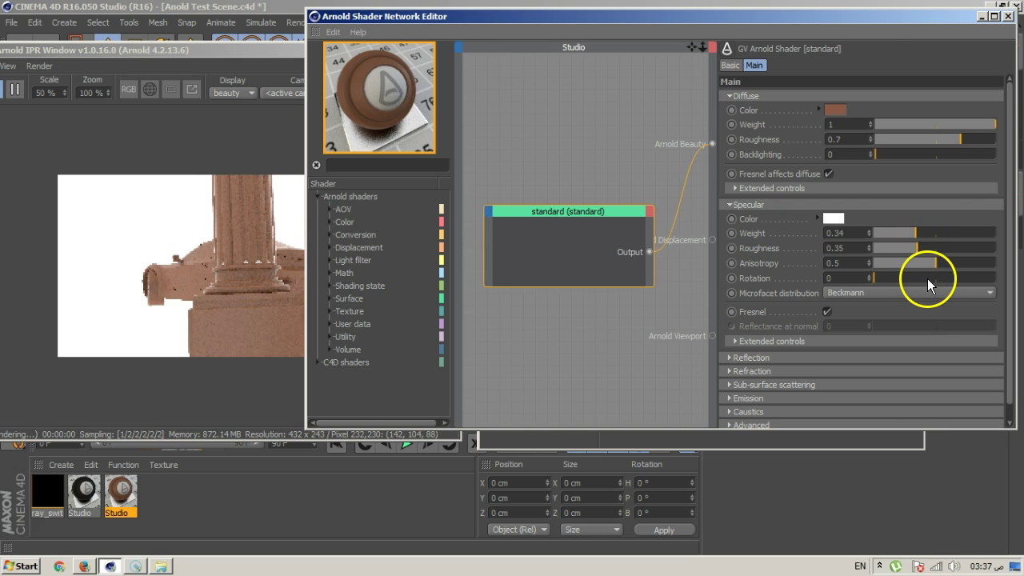
Try GGX as the specular microfacet distribution, and restore Beckmann
click(846, 294)
click(850, 319)
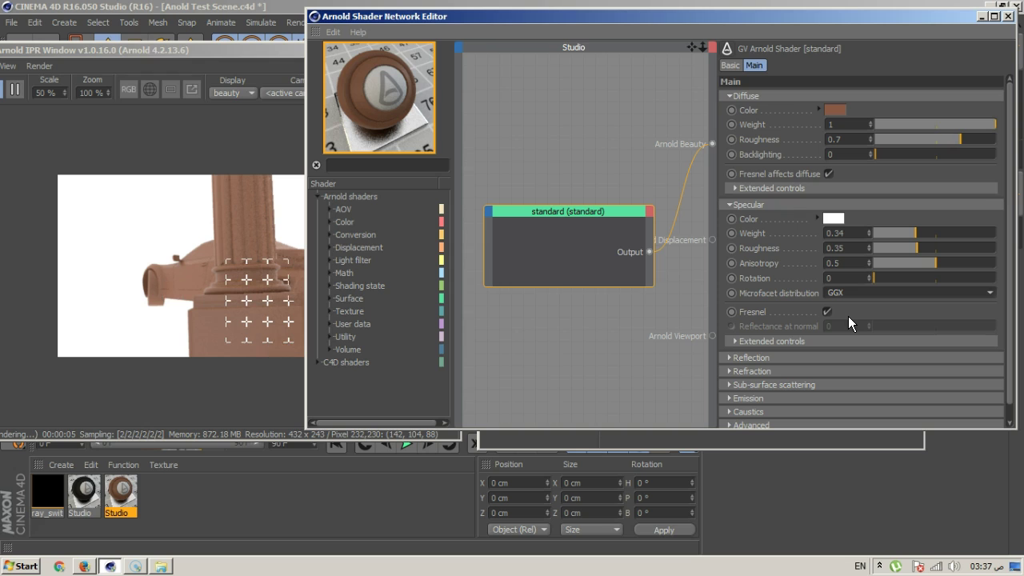
click(850, 293)
click(853, 306)
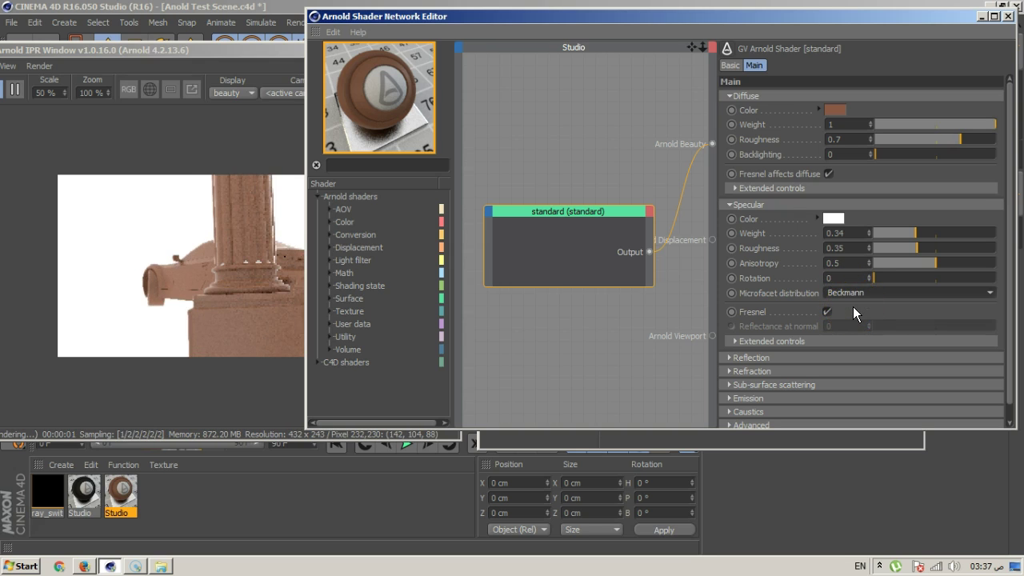
Set the brown Studio material's refraction weight to 0.2 and close its shader network and material editors
click(805, 206)
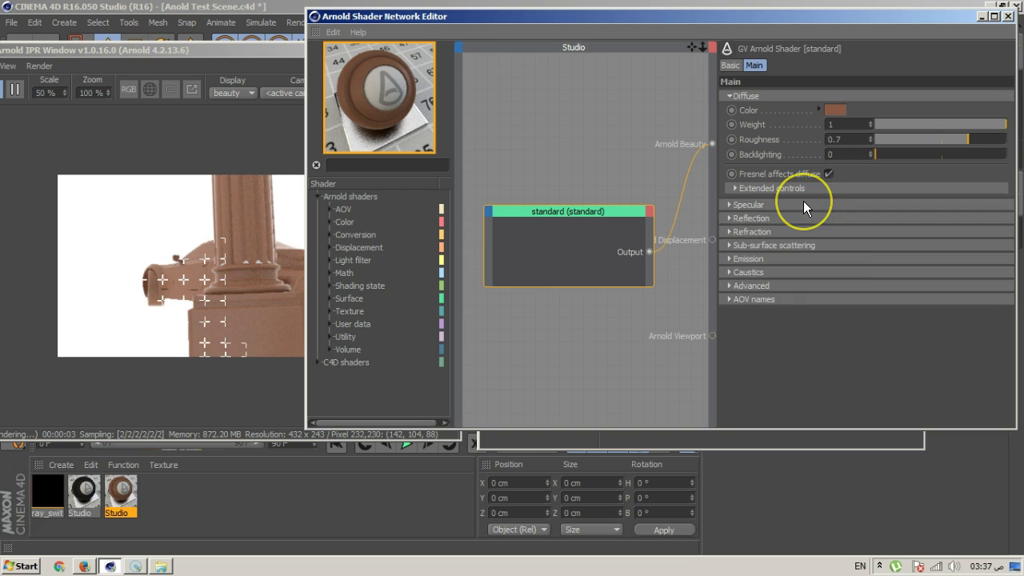
click(803, 205)
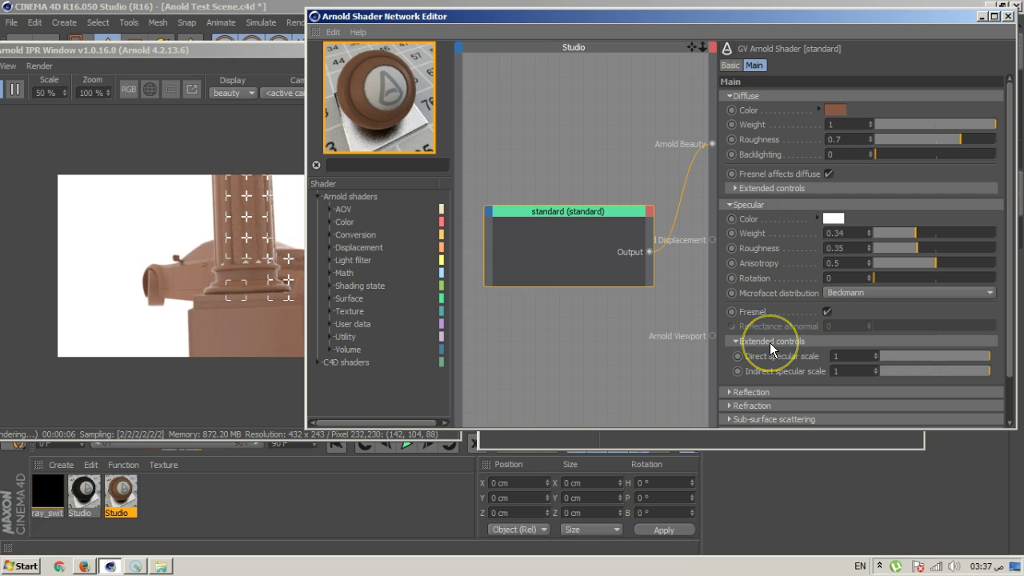
click(769, 342)
click(764, 204)
click(764, 219)
click(764, 219)
click(764, 231)
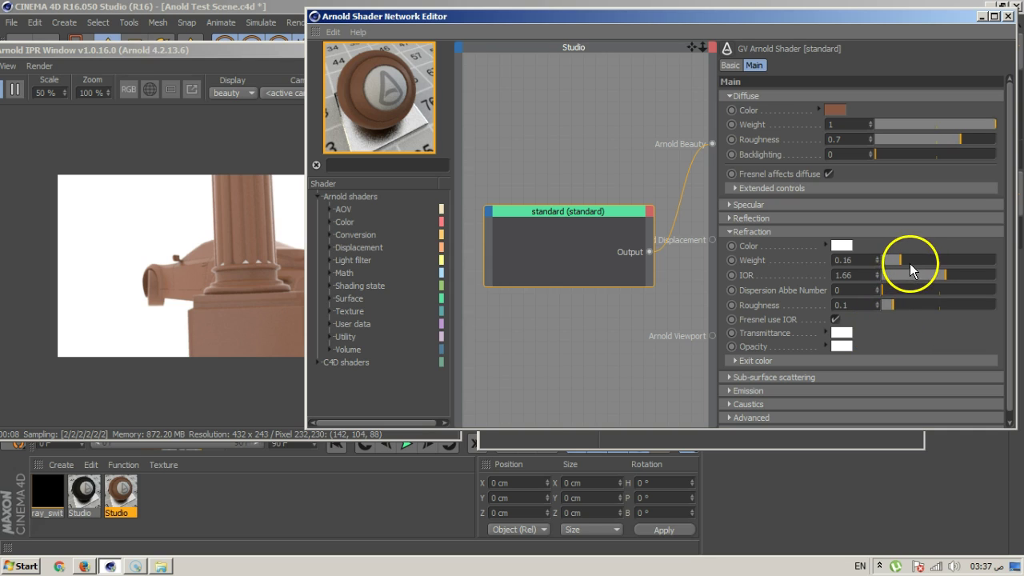
mouse_move(901, 259)
mouse_down()
mouse_move(919, 260)
mouse_move(906, 259)
mouse_up()
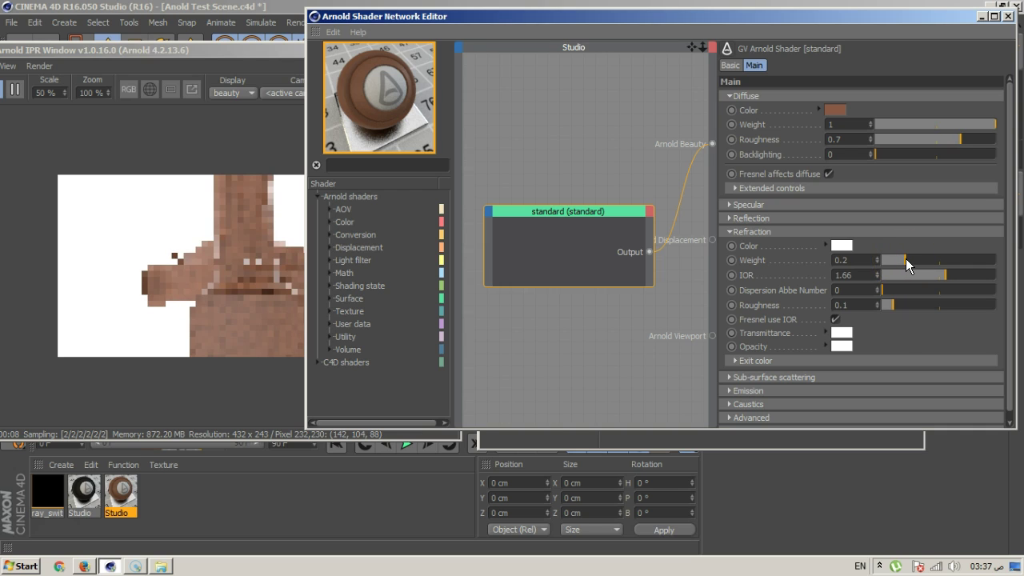
click(891, 326)
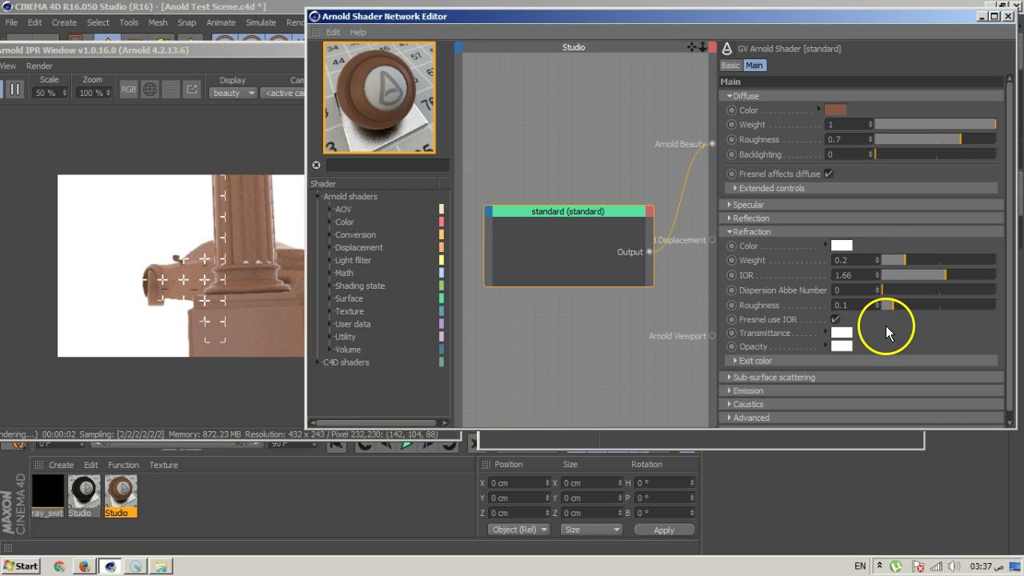
click(1008, 16)
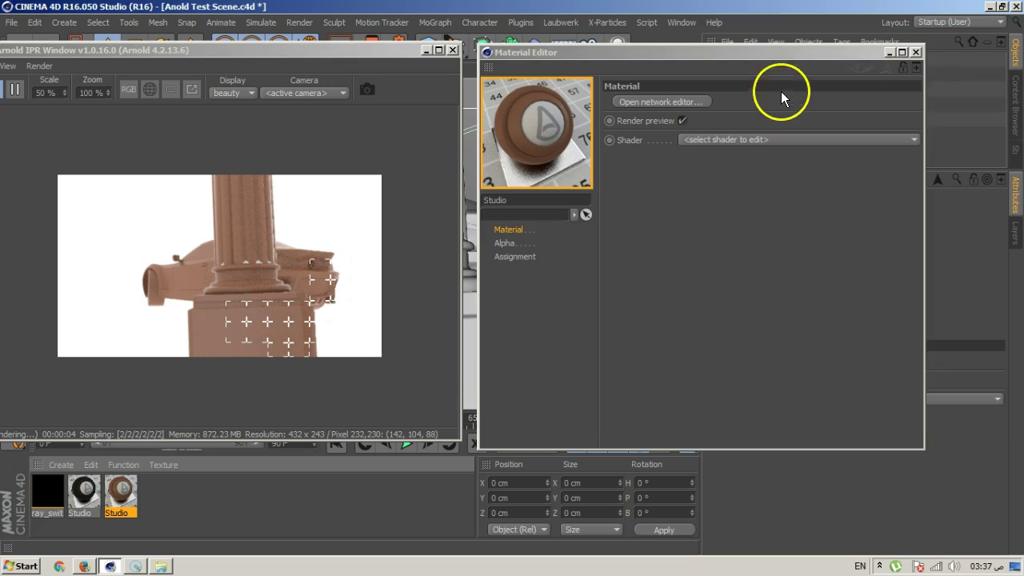
click(917, 50)
drag(245, 52, 446, 60)
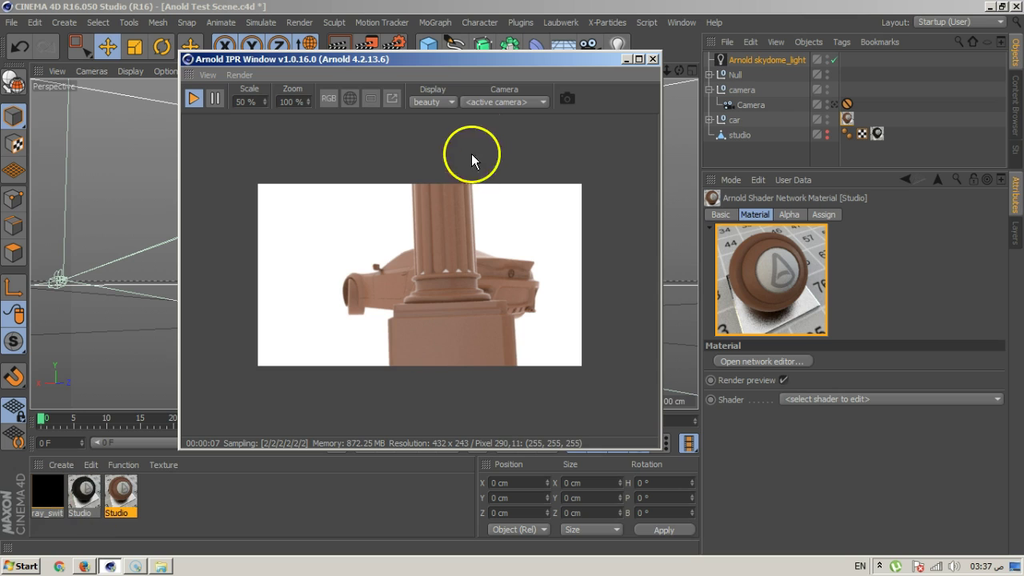
Select the Arnold skydome light and examine its light type, main settings and color value options
click(745, 64)
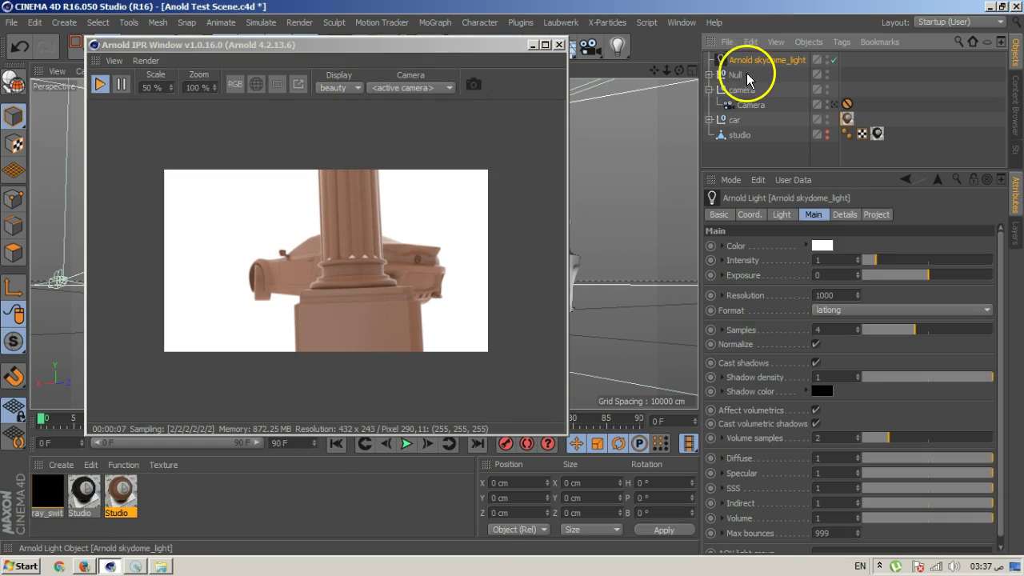
click(782, 214)
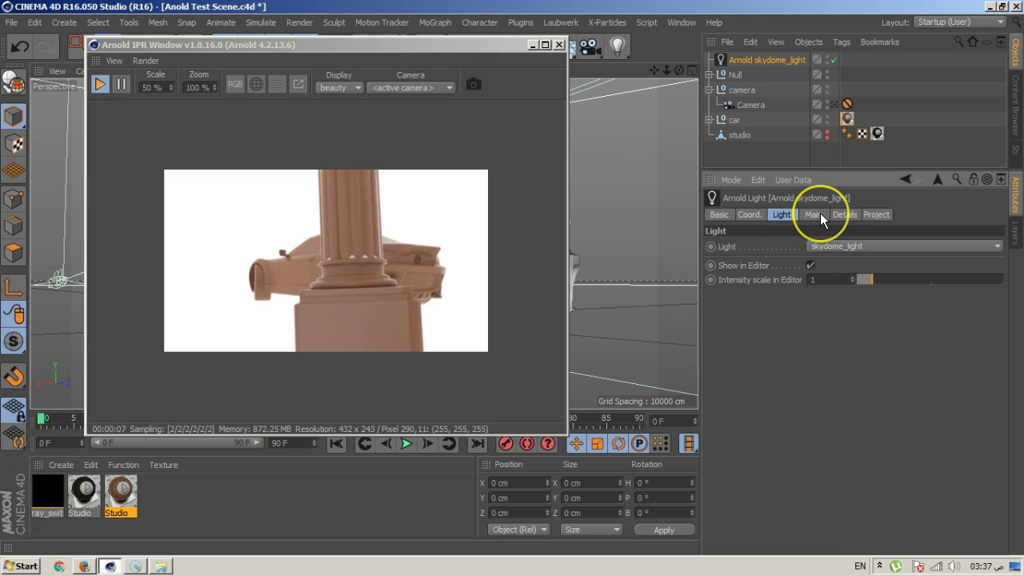
click(813, 214)
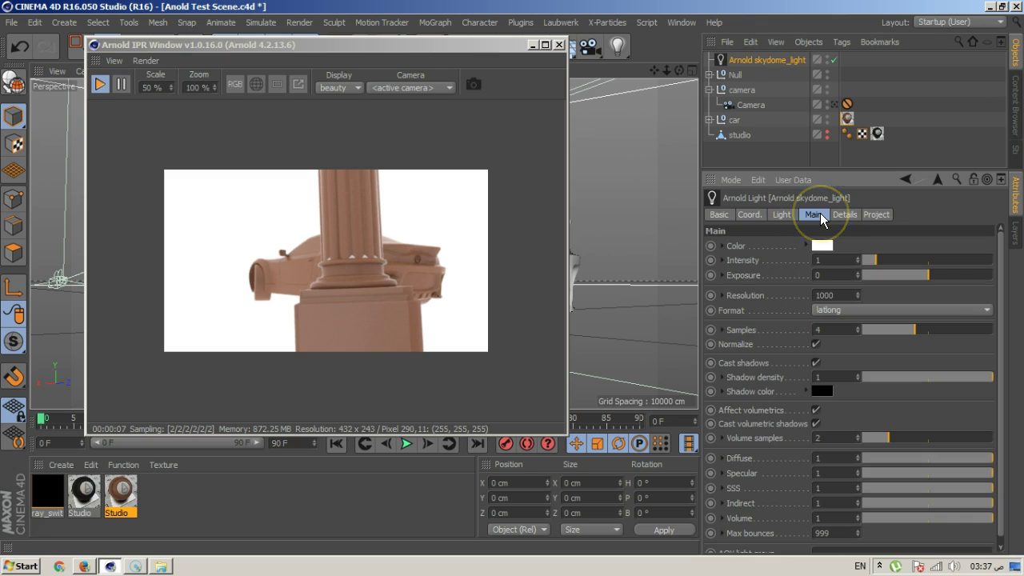
click(723, 250)
click(723, 249)
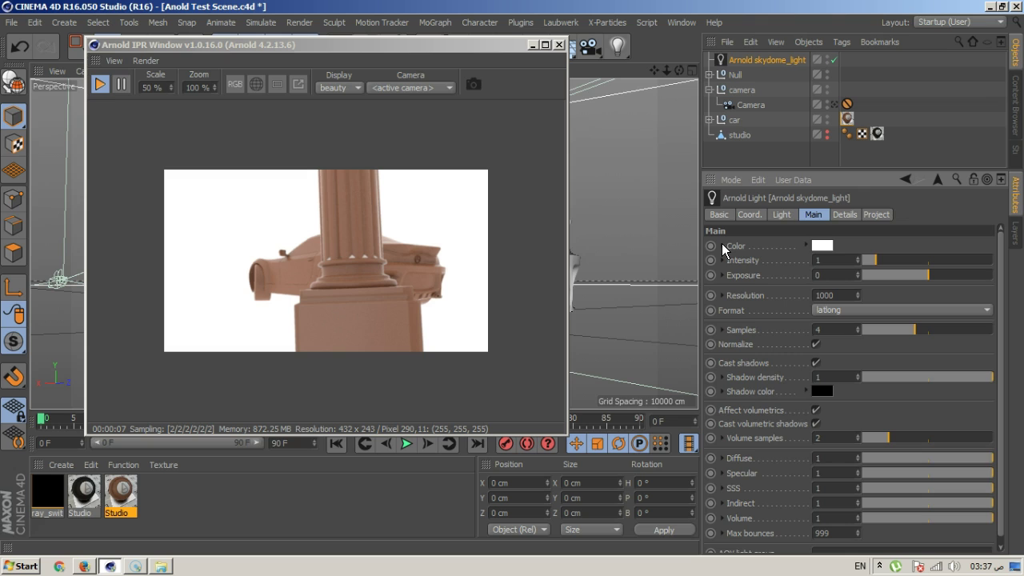
click(724, 248)
click(723, 250)
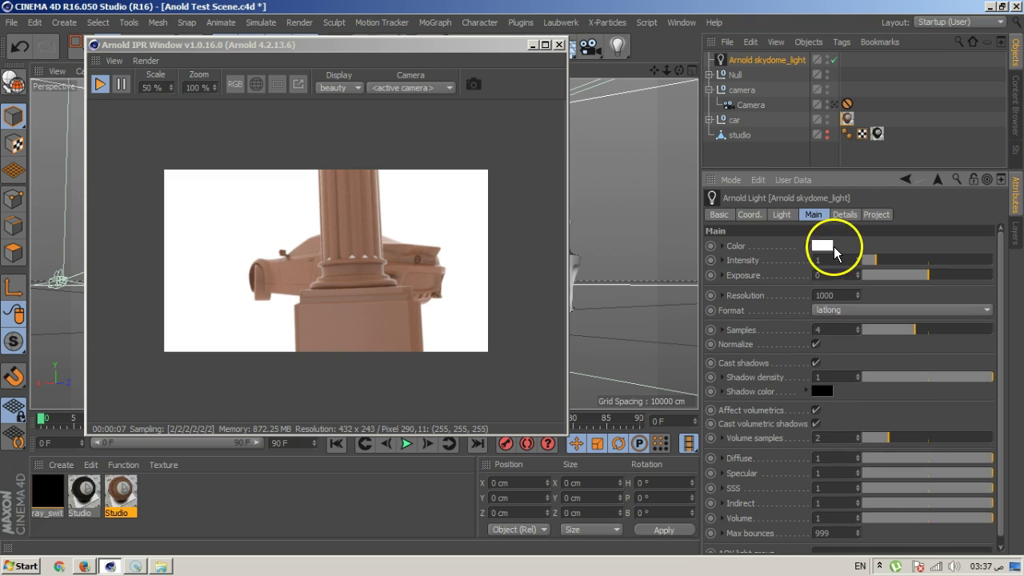
Try a warm color temperature of 1819 on the skydome light
click(845, 214)
click(807, 246)
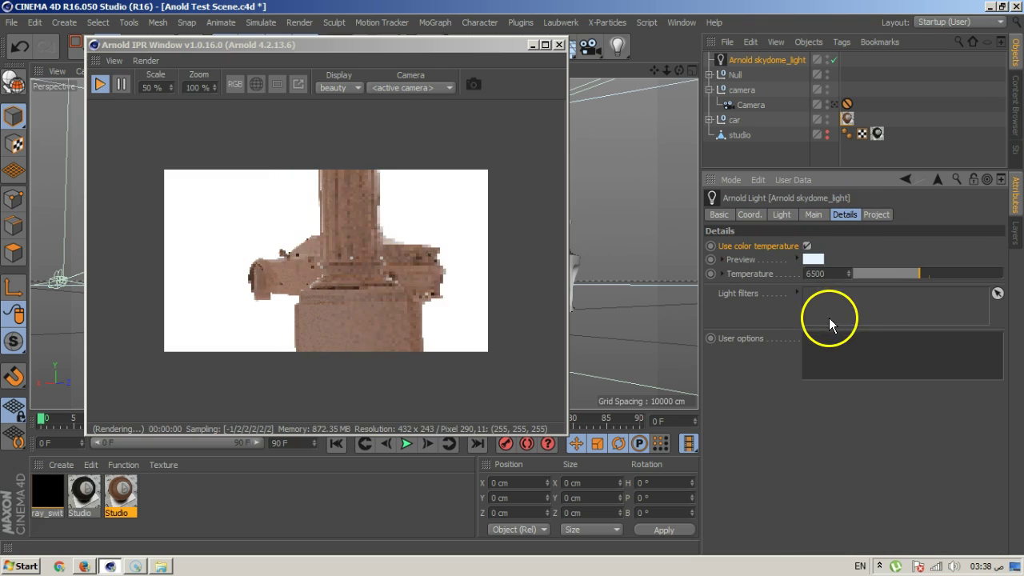
drag(915, 275, 872, 274)
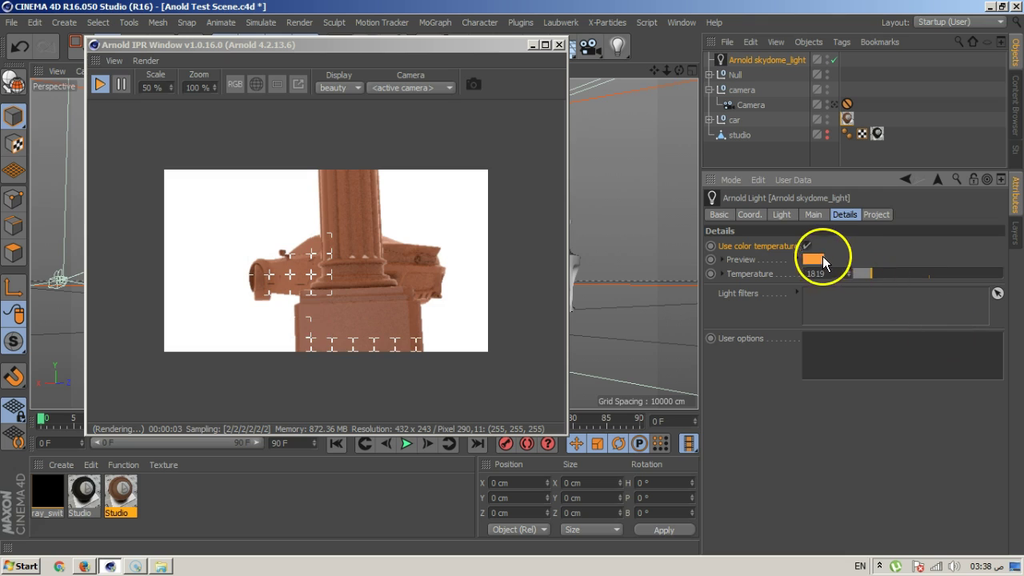
Set the skydome light's color value type to link and load the Garage environment image without copying it to the project
click(814, 216)
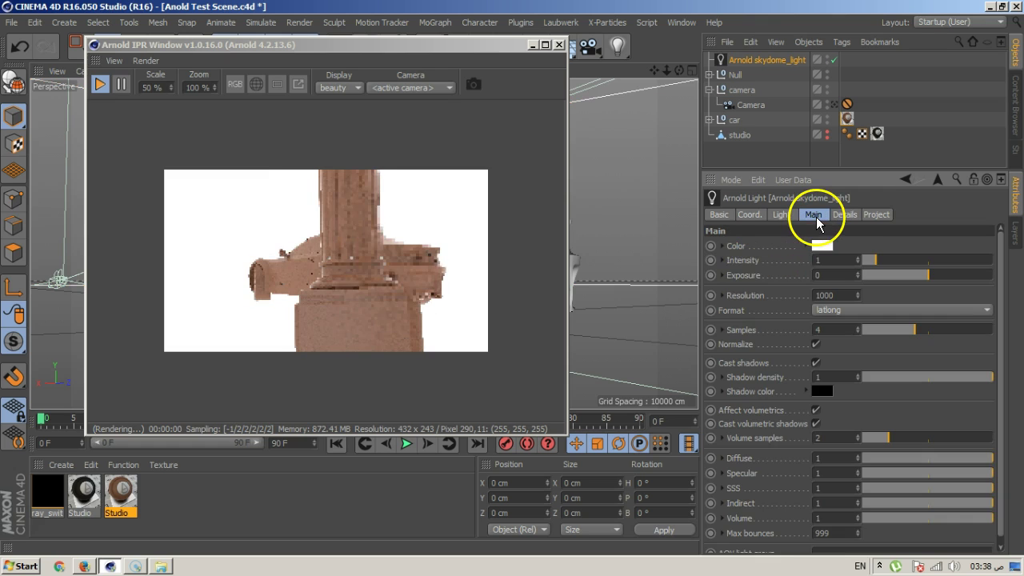
click(724, 245)
click(832, 260)
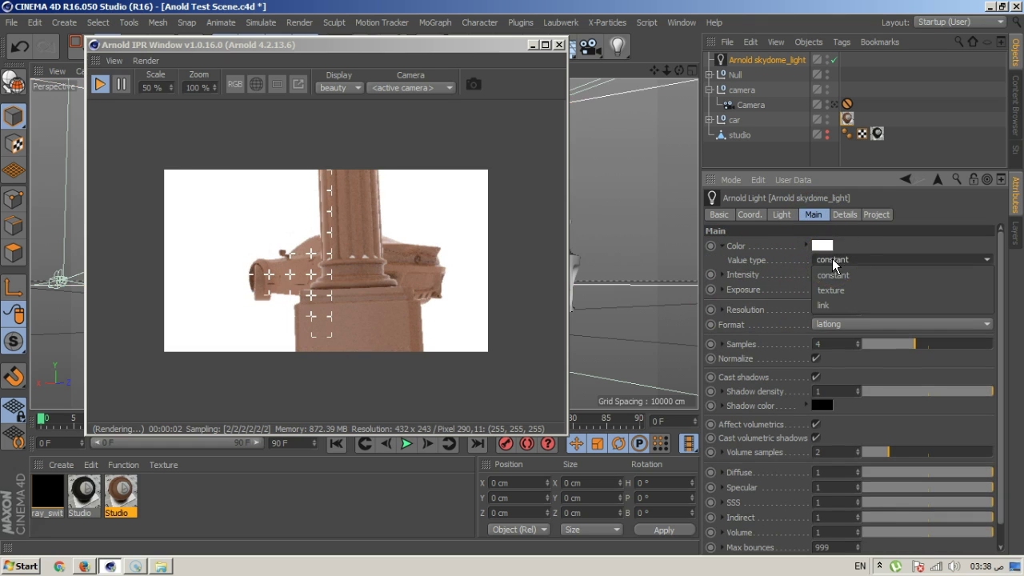
click(836, 305)
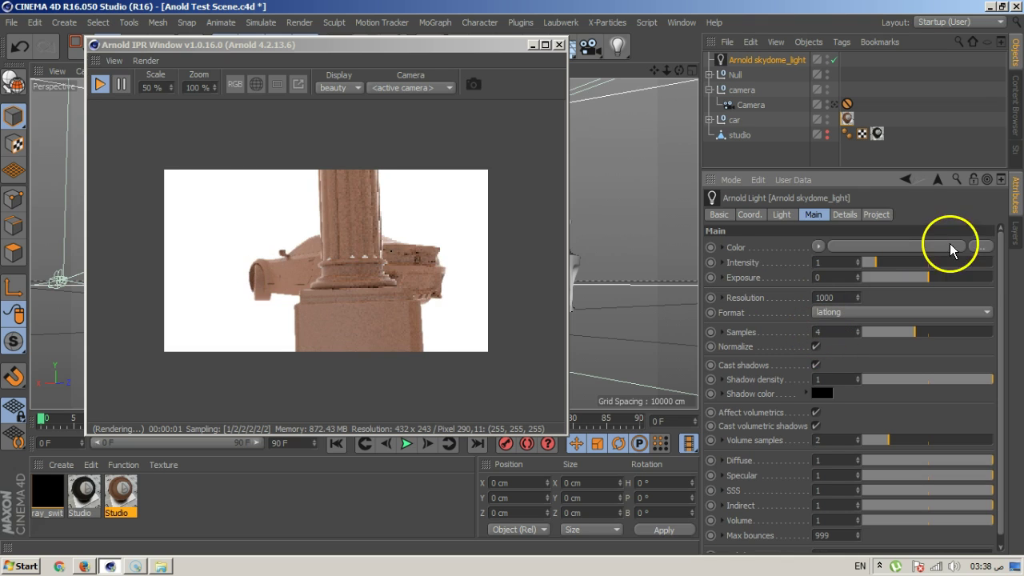
click(981, 248)
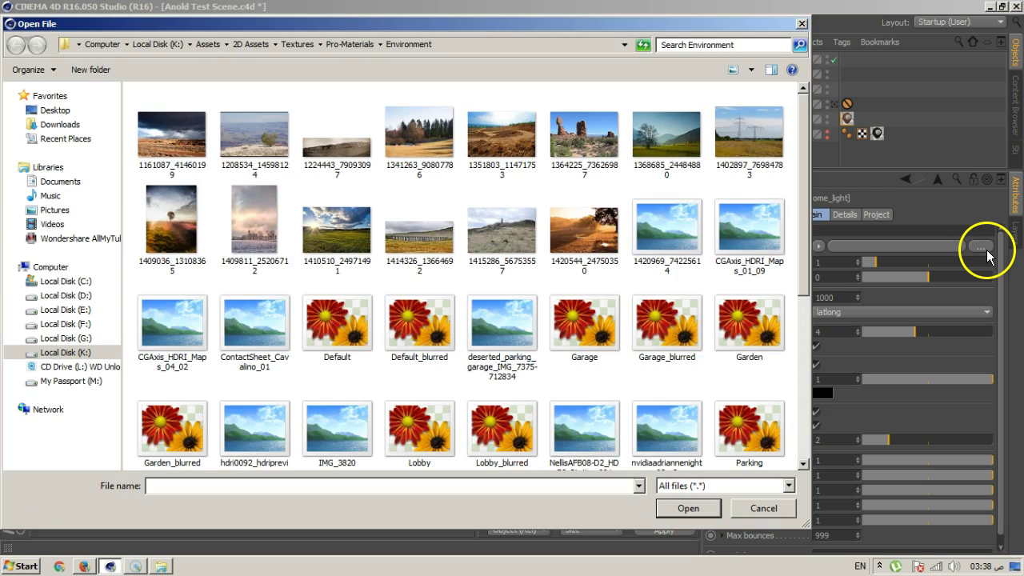
click(602, 253)
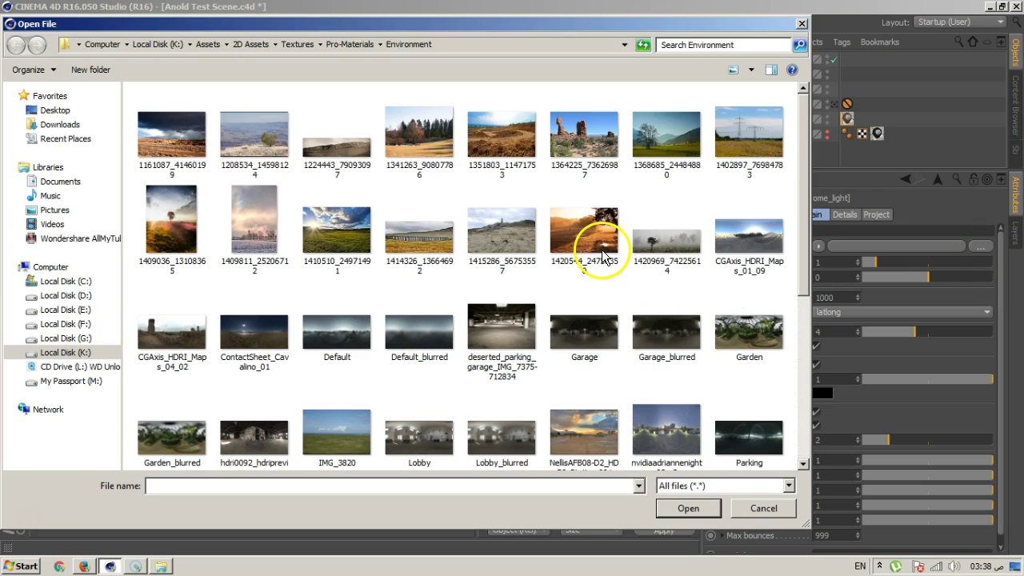
click(592, 344)
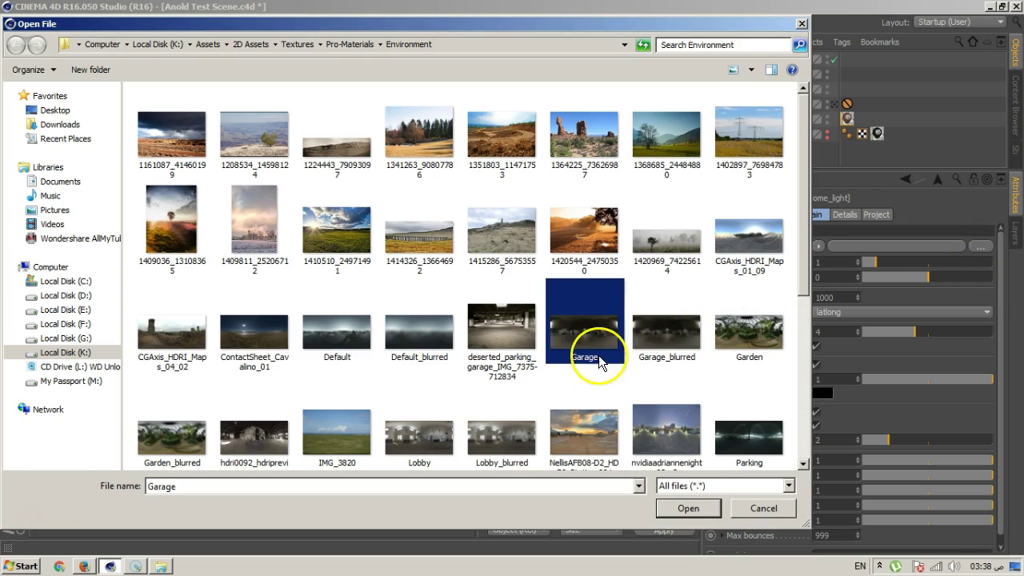
click(674, 509)
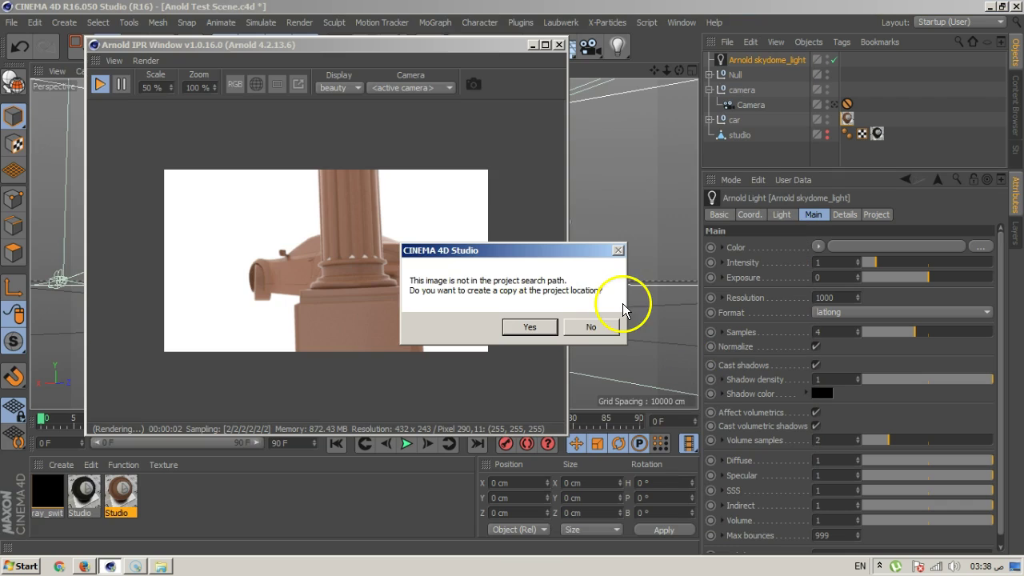
click(582, 330)
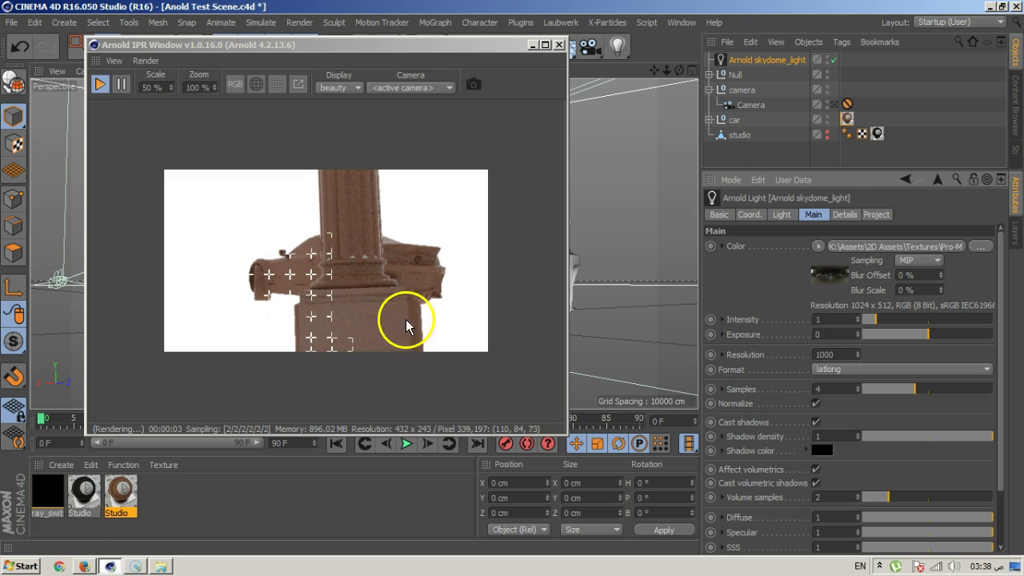
Show the studio object again and set the skydome light's intensity to 8.84 and exposure to 2.93
click(827, 133)
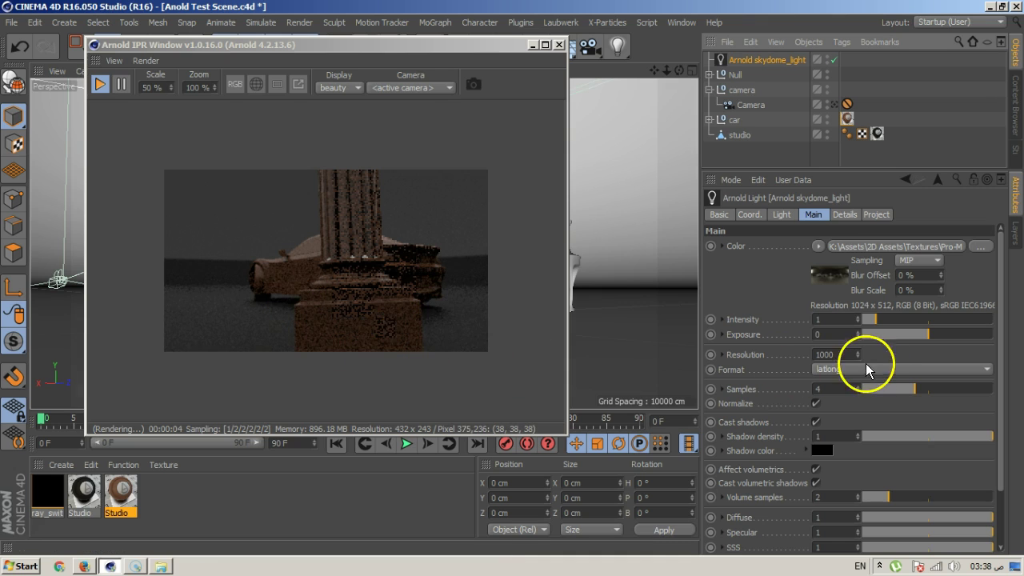
drag(870, 320, 968, 338)
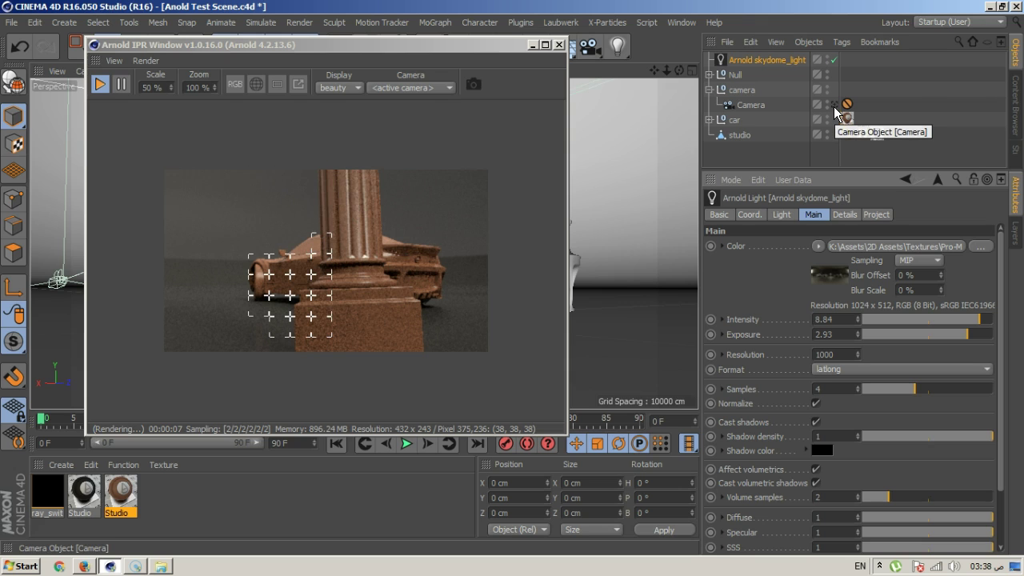
Look through the scene's Camera and set the skydome light's intensity to 10
click(834, 106)
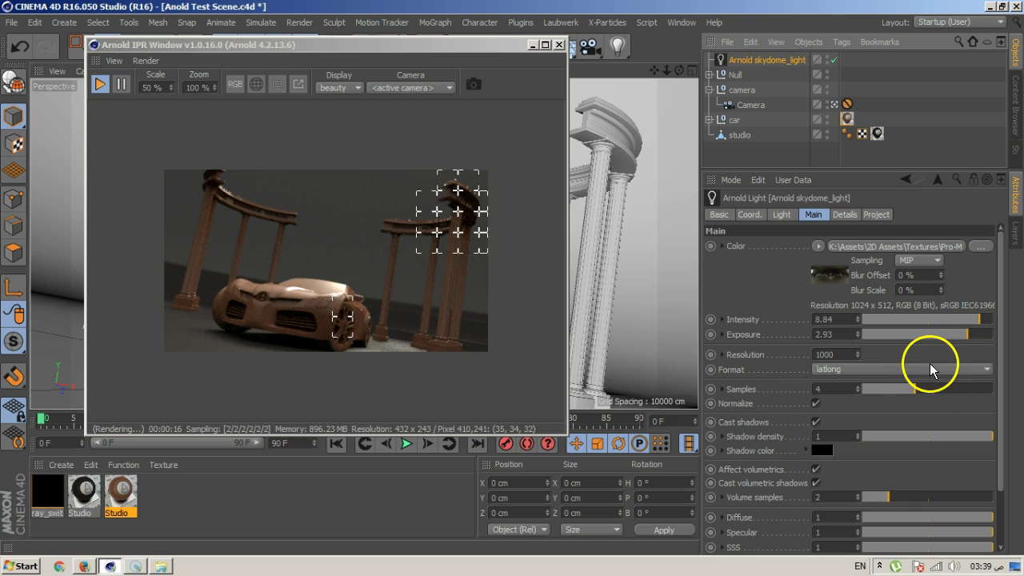
click(979, 322)
drag(979, 322, 1006, 320)
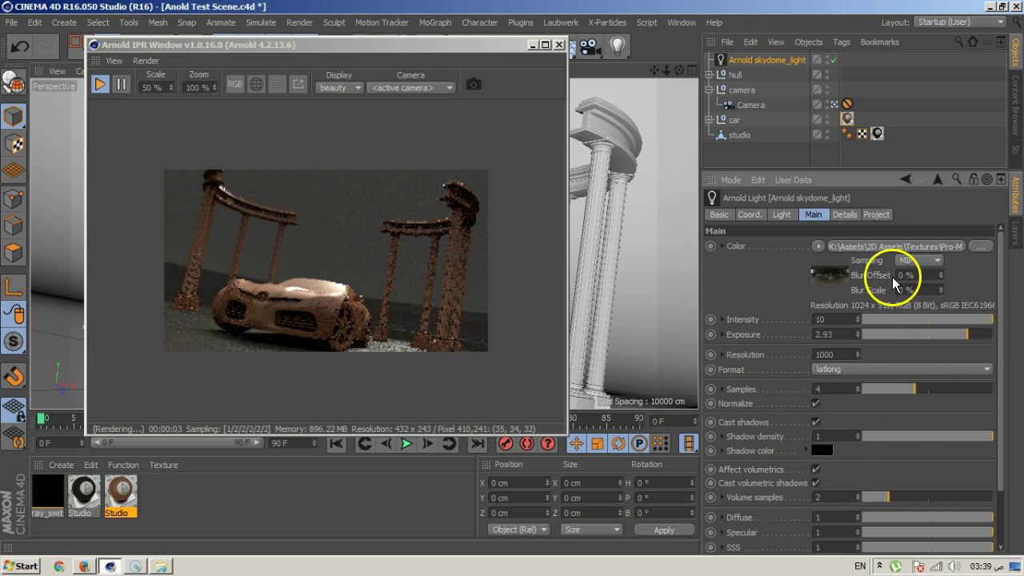
Set the color profile of the skydome light's Garage bitmap shader to sRGB
click(829, 270)
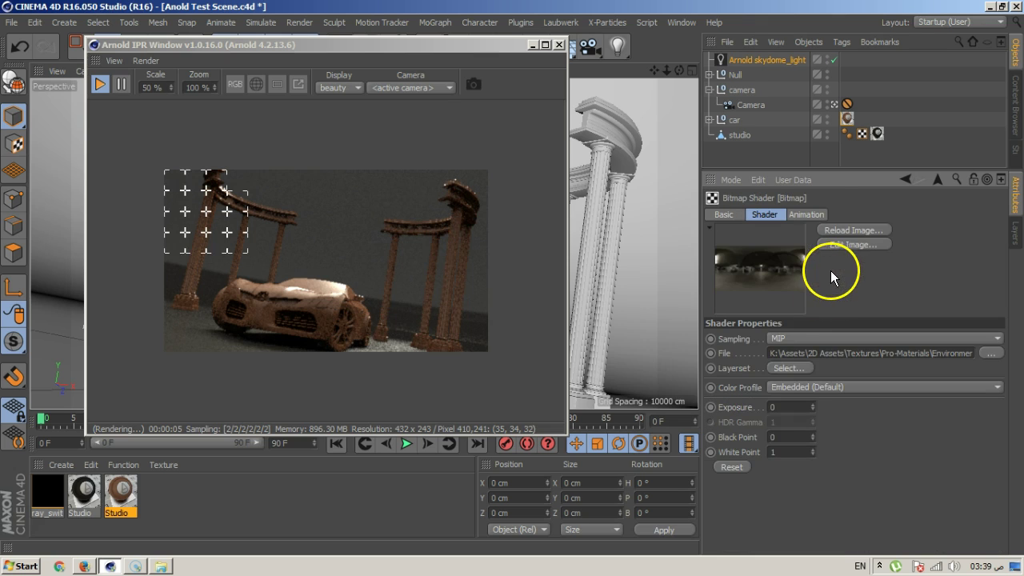
click(787, 388)
click(795, 428)
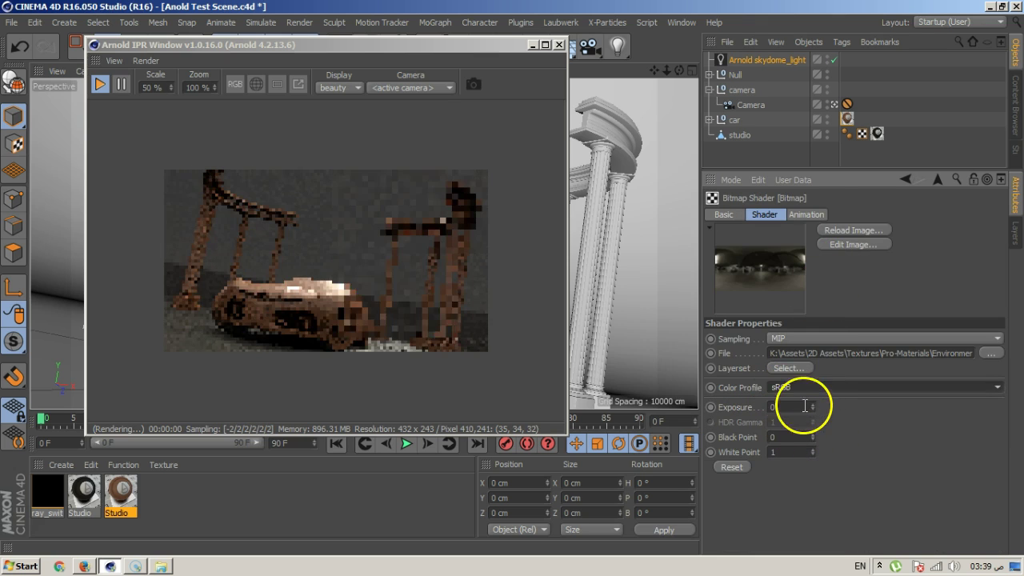
Try an exposure of 9.12 on the Garage bitmap shader and set it back to 0
mouse_move(812, 407)
mouse_down()
mouse_move(814, 389)
mouse_move(817, 450)
mouse_move(801, 418)
mouse_up()
double_click(798, 405)
text(0)
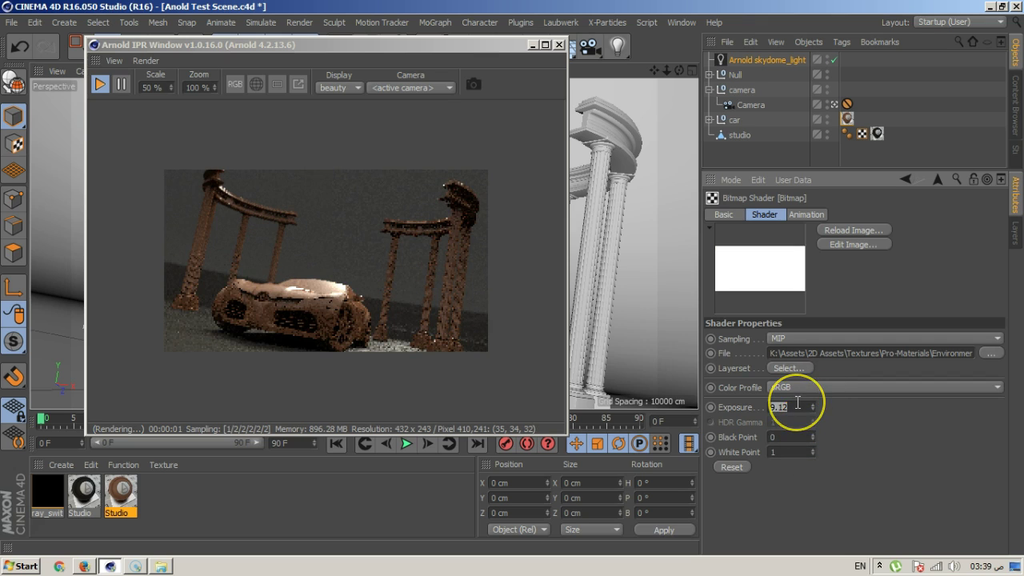
key(Return)
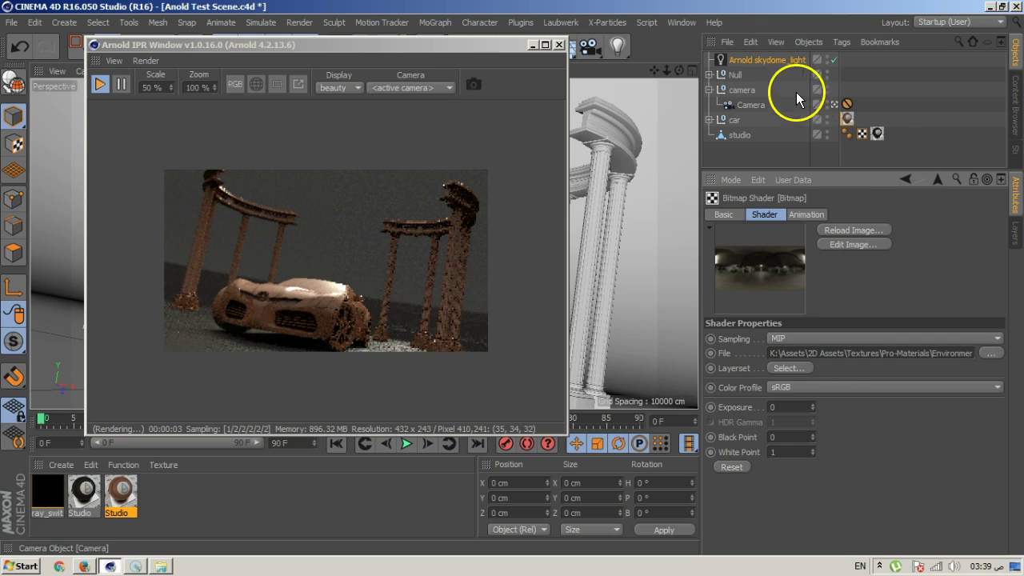
Set the skydome light's resolution to 4000 in its main parameters
click(780, 61)
click(845, 214)
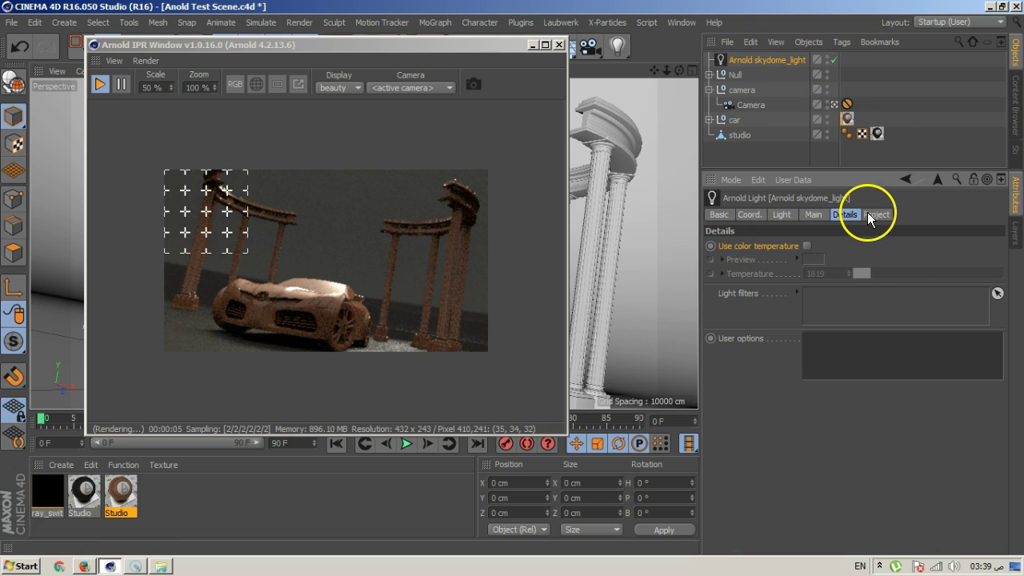
click(872, 215)
click(840, 215)
click(784, 215)
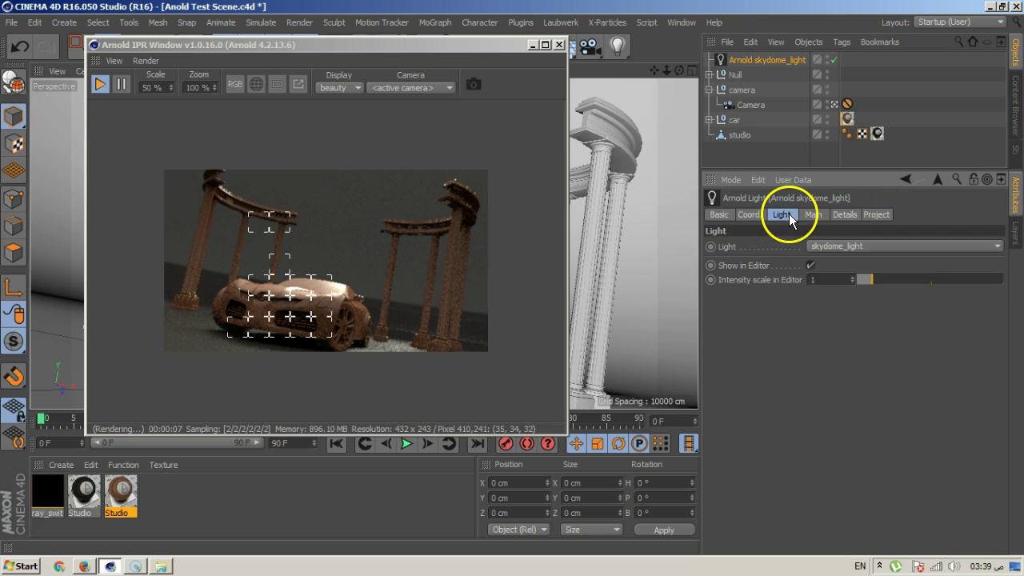
click(811, 214)
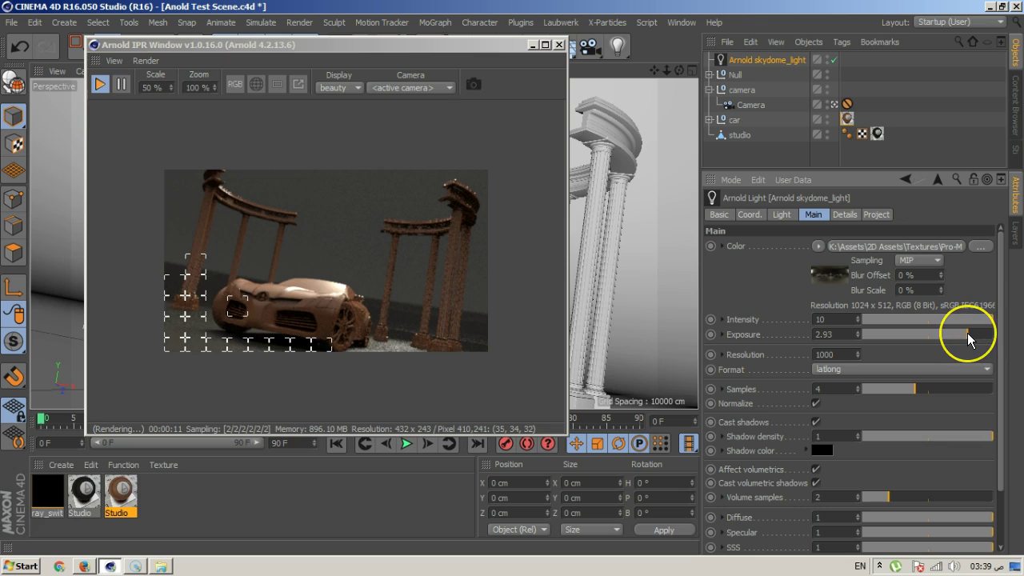
click(845, 352)
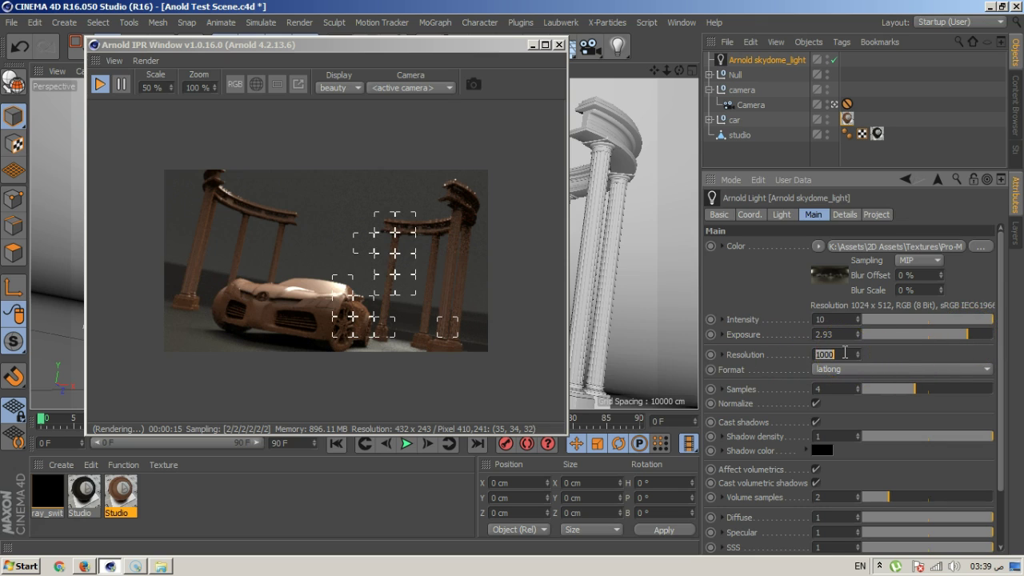
text(4000)
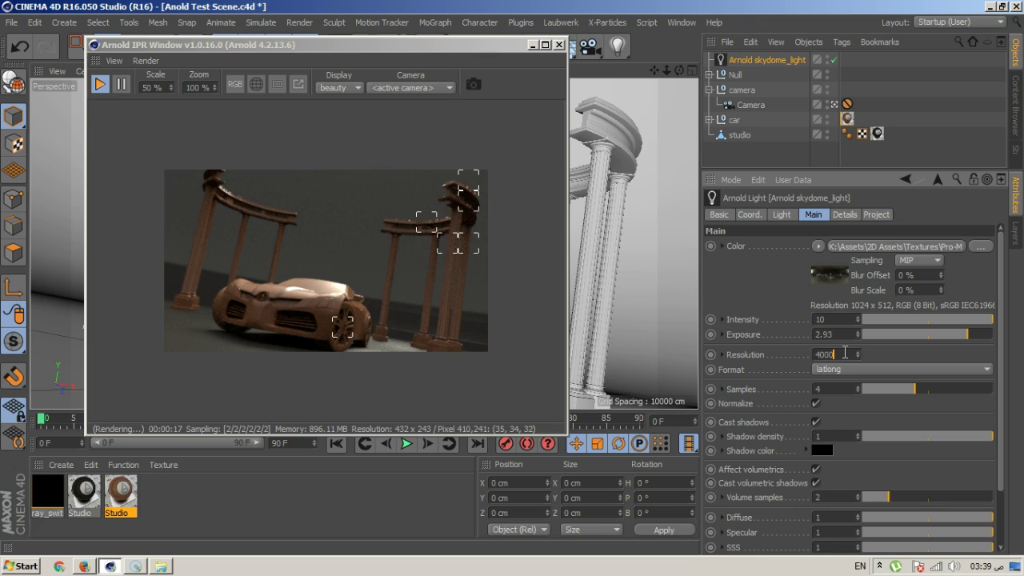
click(860, 354)
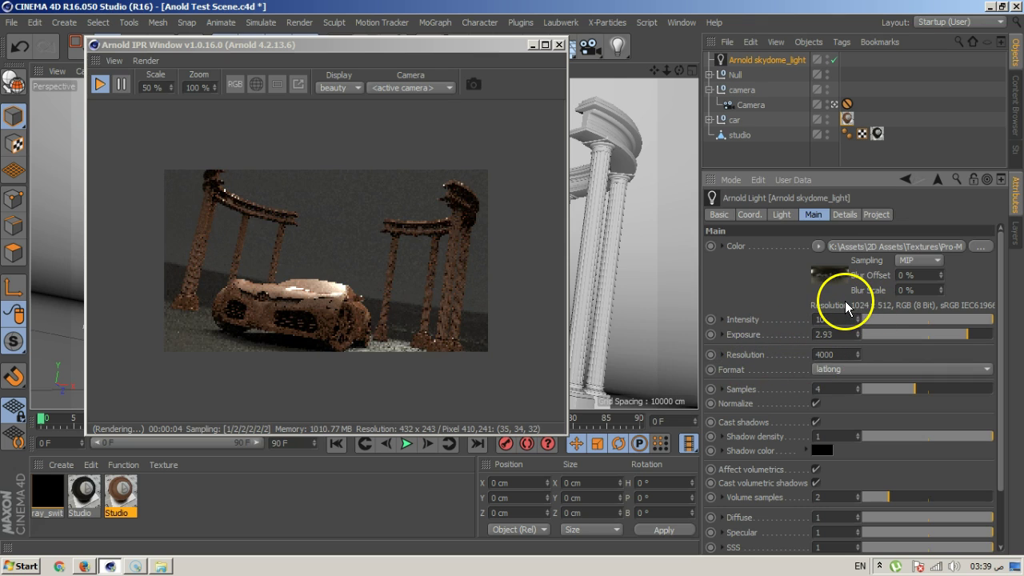
Replace the skydome light's image with CGAxis_HDRI_Maps_04_02 from the Environment folder, without copying it to the project
click(979, 247)
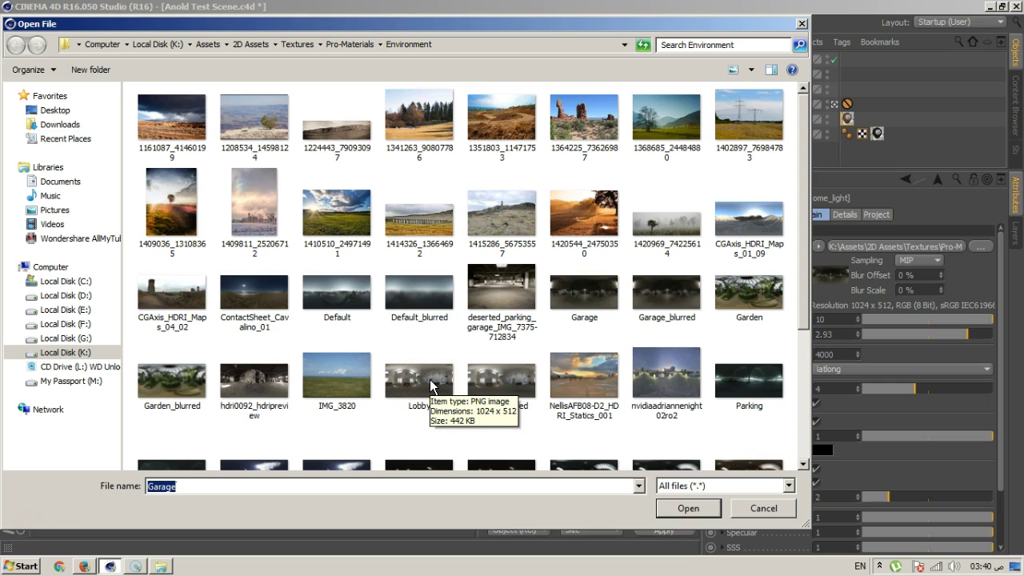
click(159, 302)
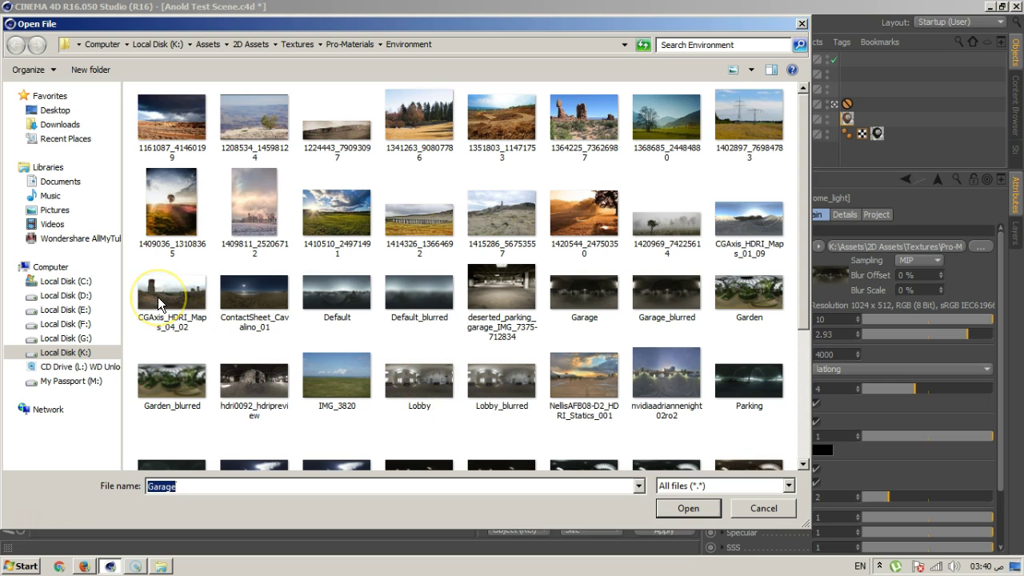
click(159, 301)
click(689, 508)
click(567, 329)
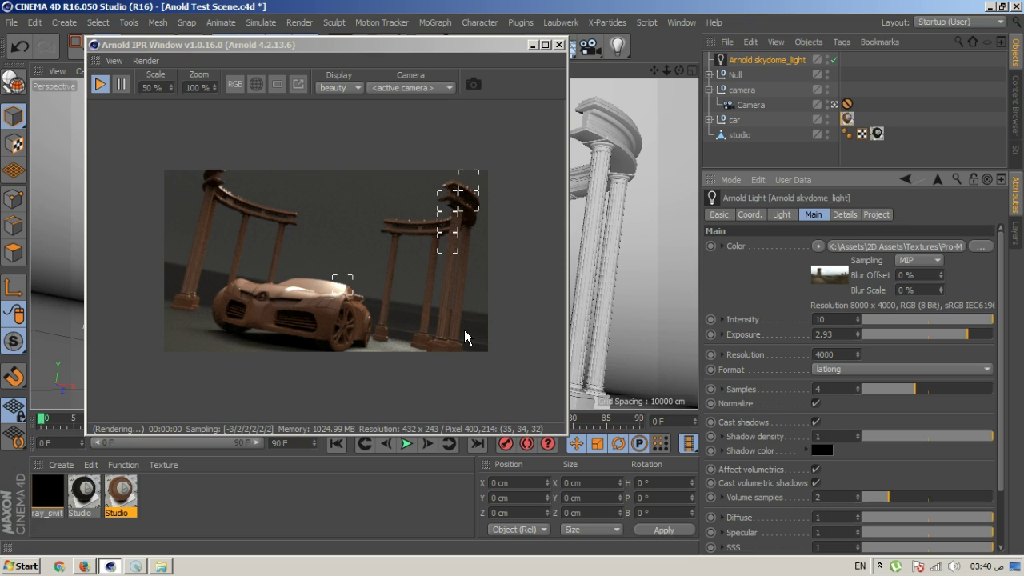
click(463, 430)
click(460, 321)
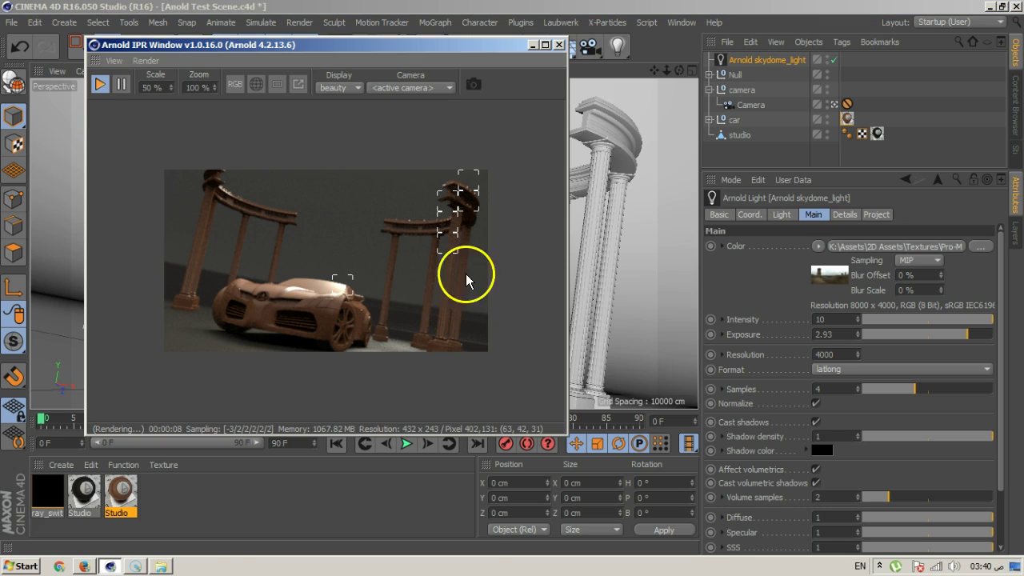
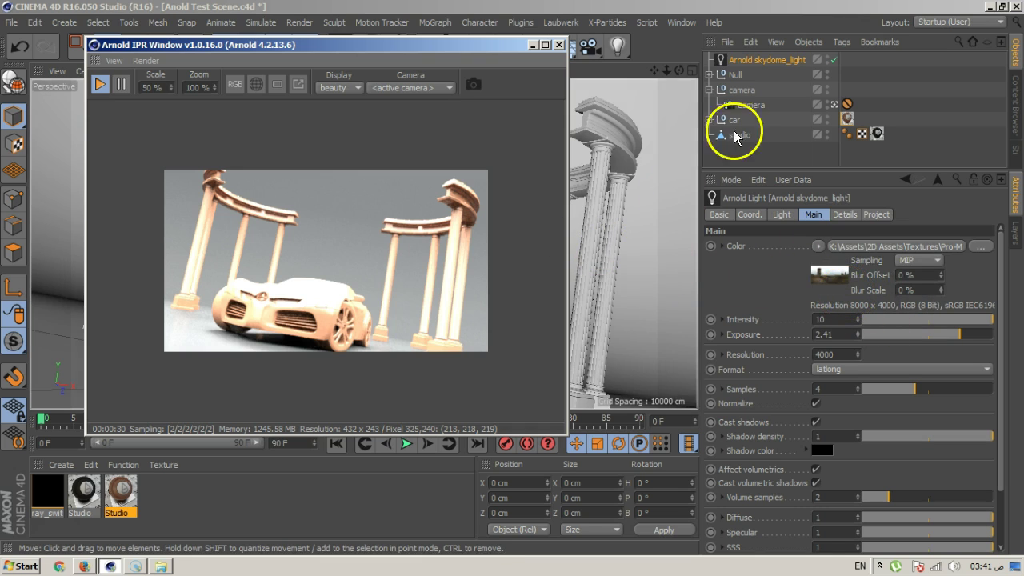
Set the skydome light's exposure to 0.54 and intensity to 6.56, and look through the scene's Camera again
click(836, 105)
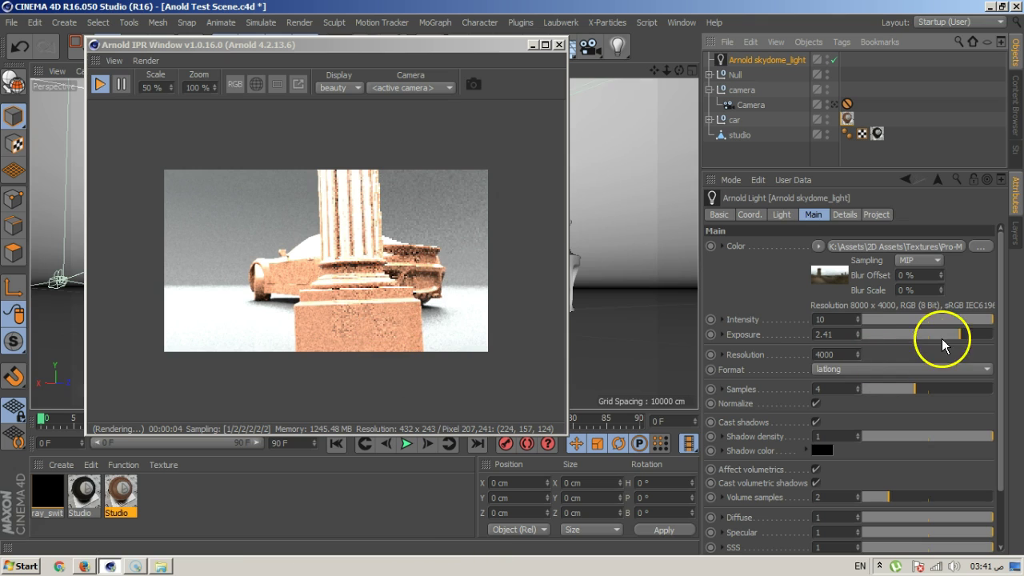
drag(983, 325, 949, 322)
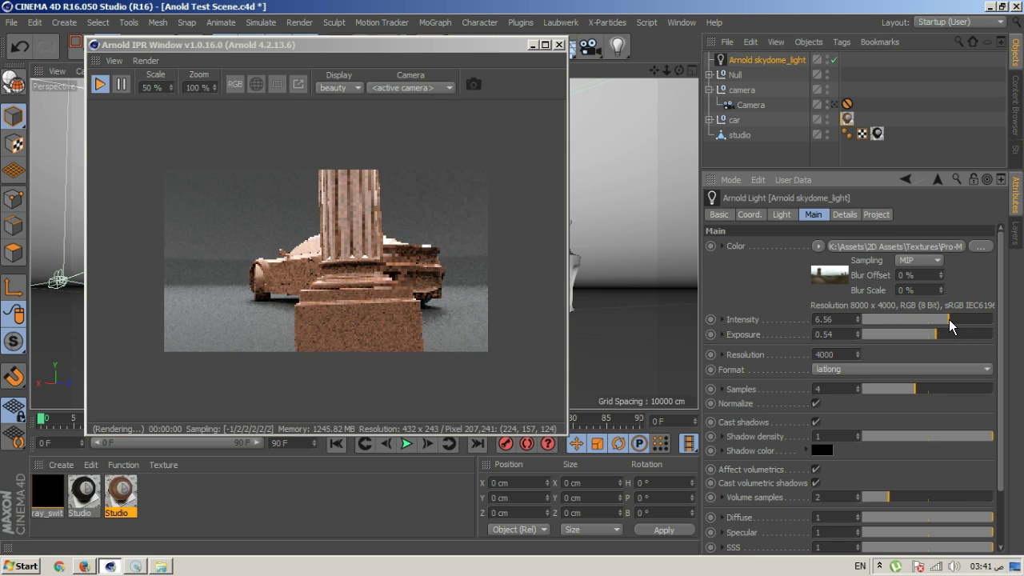
click(832, 108)
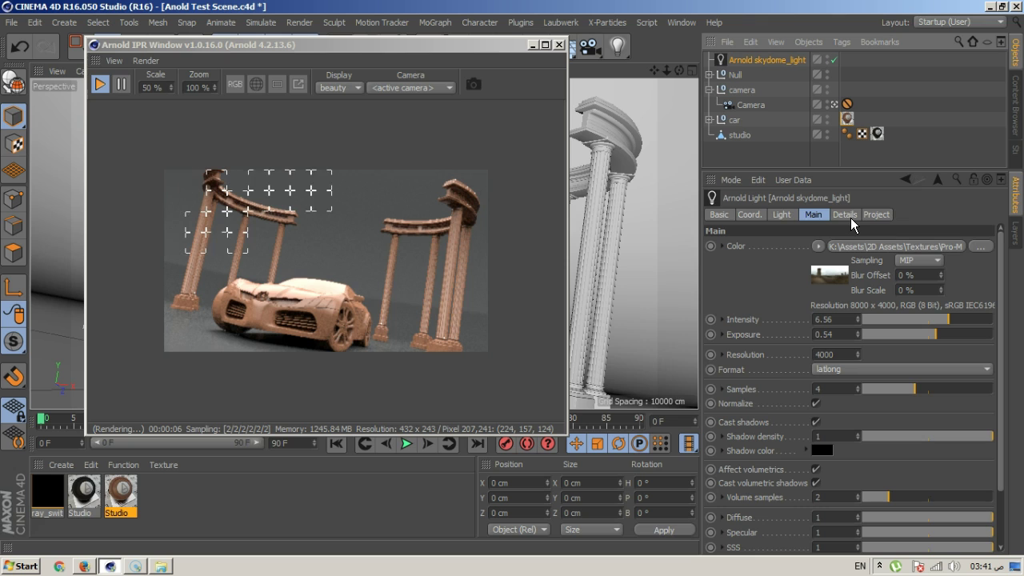
Delete the unused ray_switch material
click(46, 496)
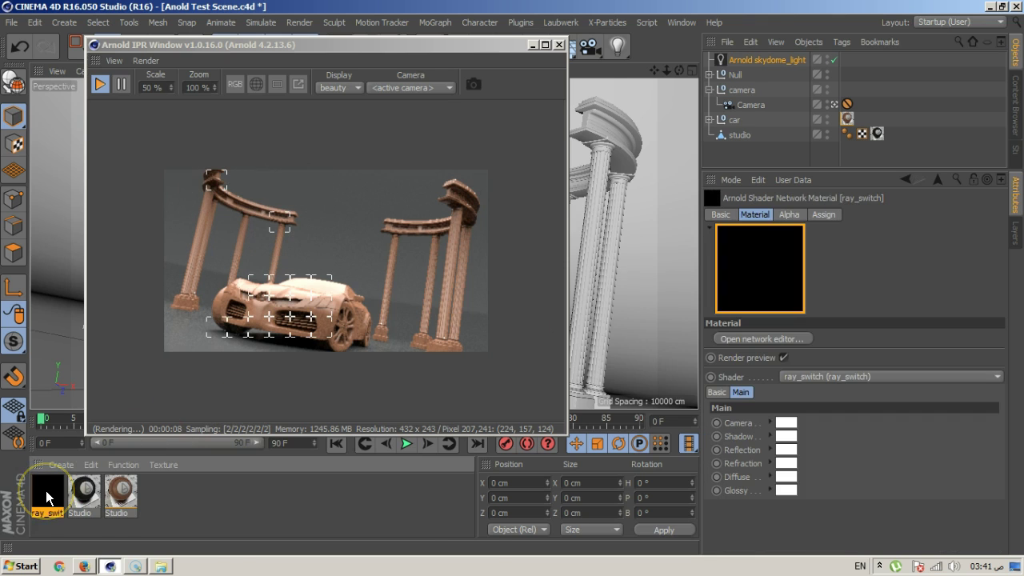
key(Delete)
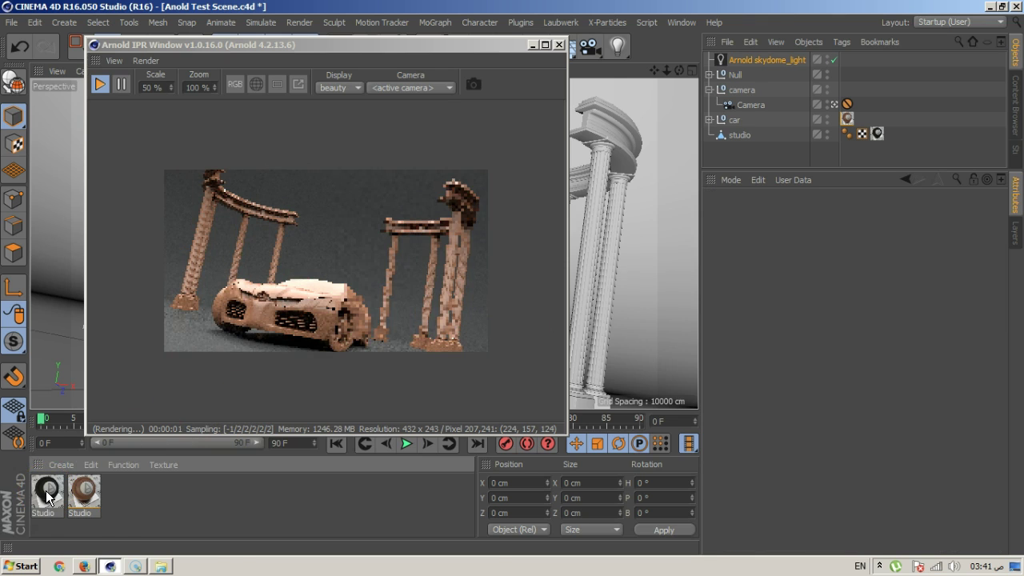
Set the Arnold renderer's Camera (AA) samples to 3 in the render settings
drag(408, 45, 406, 74)
click(395, 47)
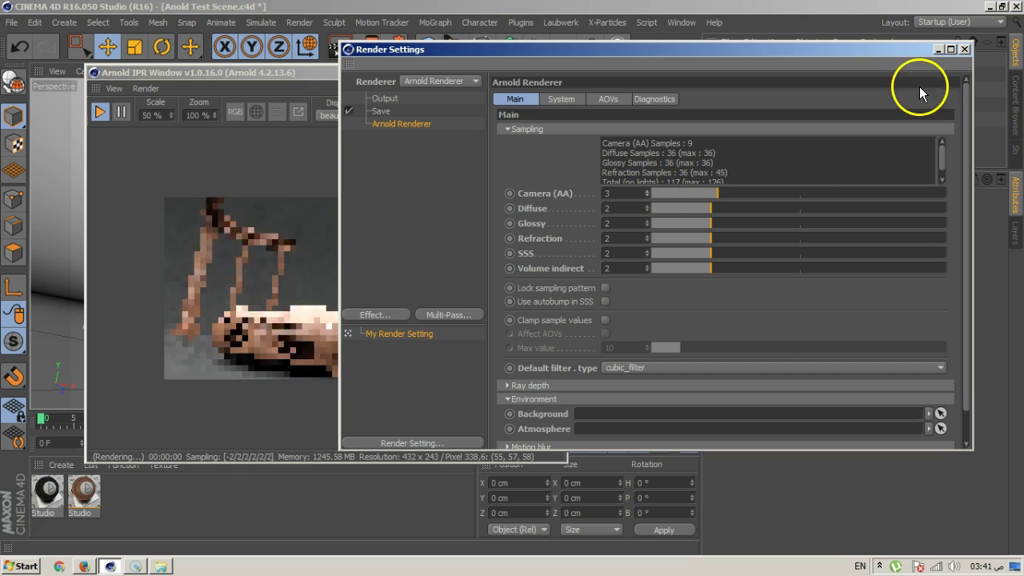
click(965, 49)
drag(372, 73, 339, 52)
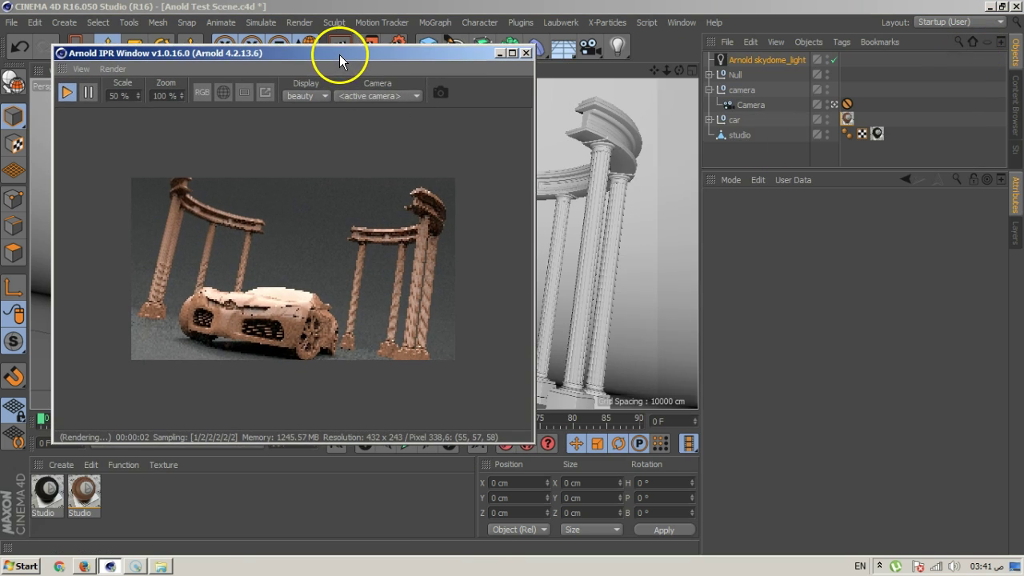
Clear the environment image from the skydome light's color and change the color's value type to link
click(769, 59)
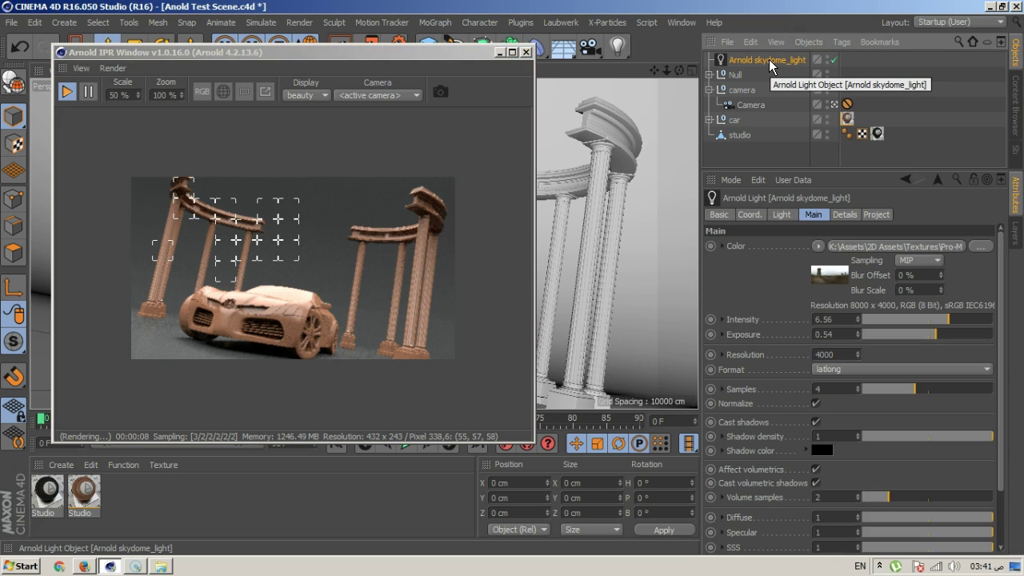
click(720, 246)
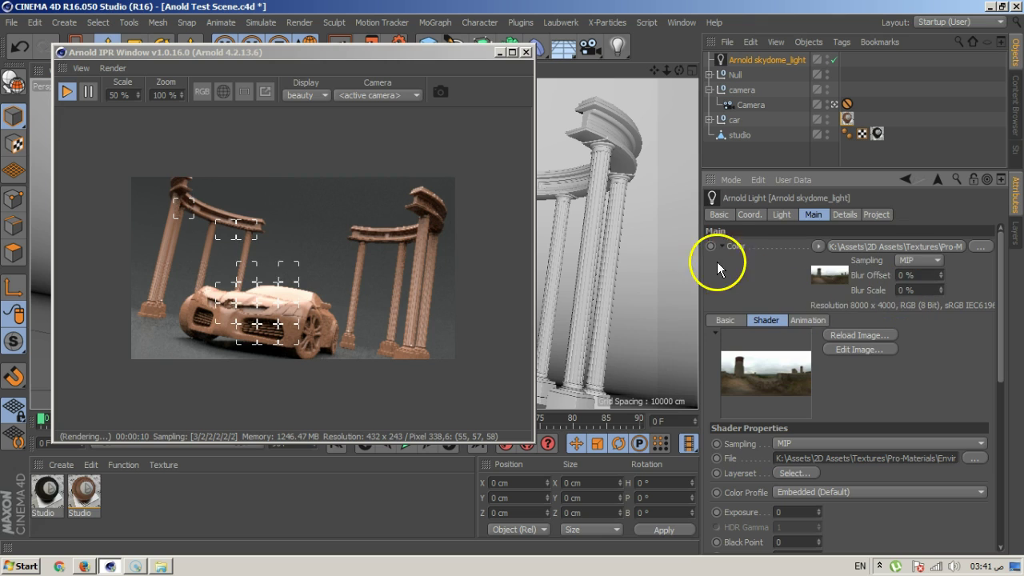
click(721, 246)
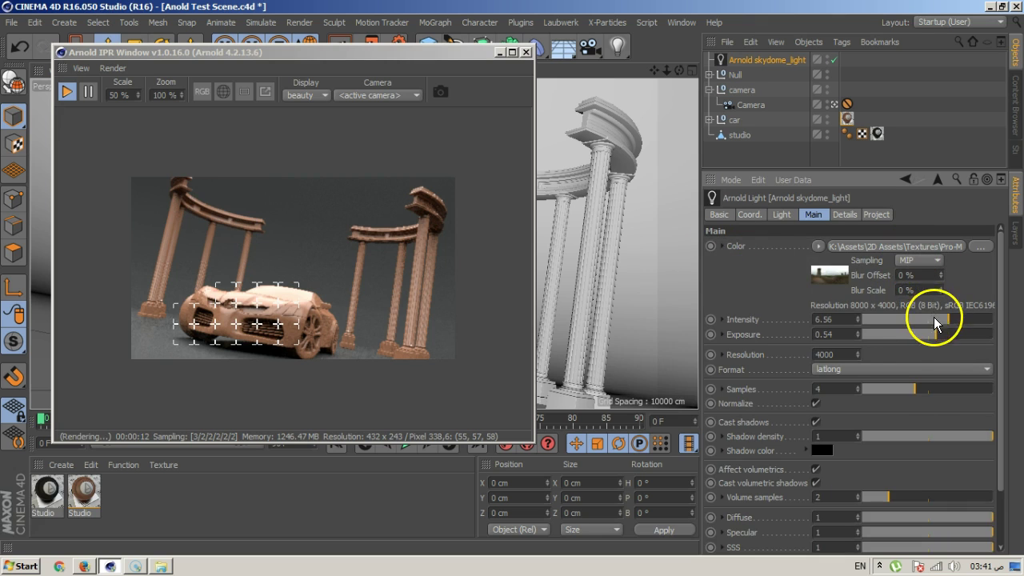
click(817, 246)
click(824, 142)
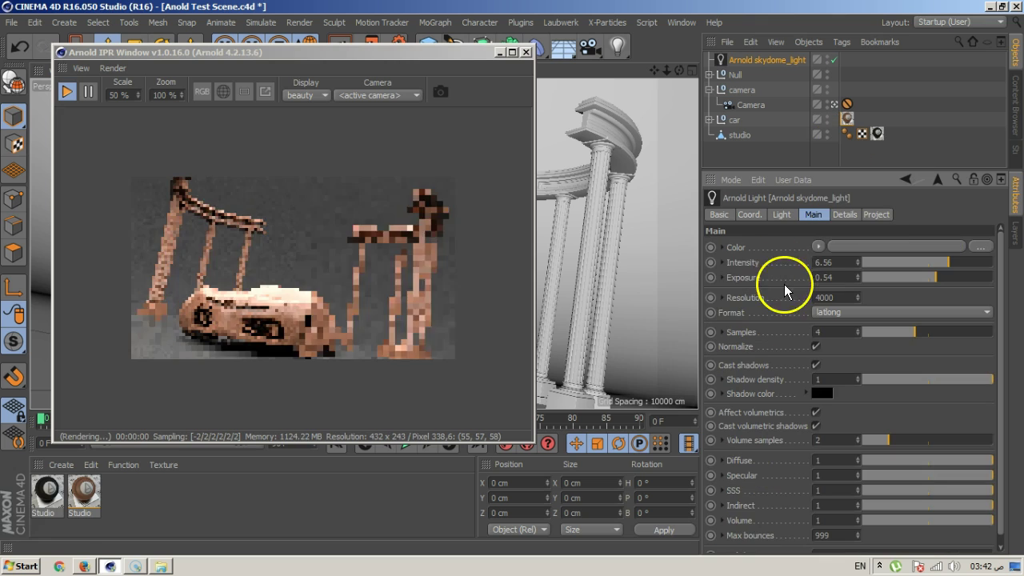
click(723, 247)
click(832, 262)
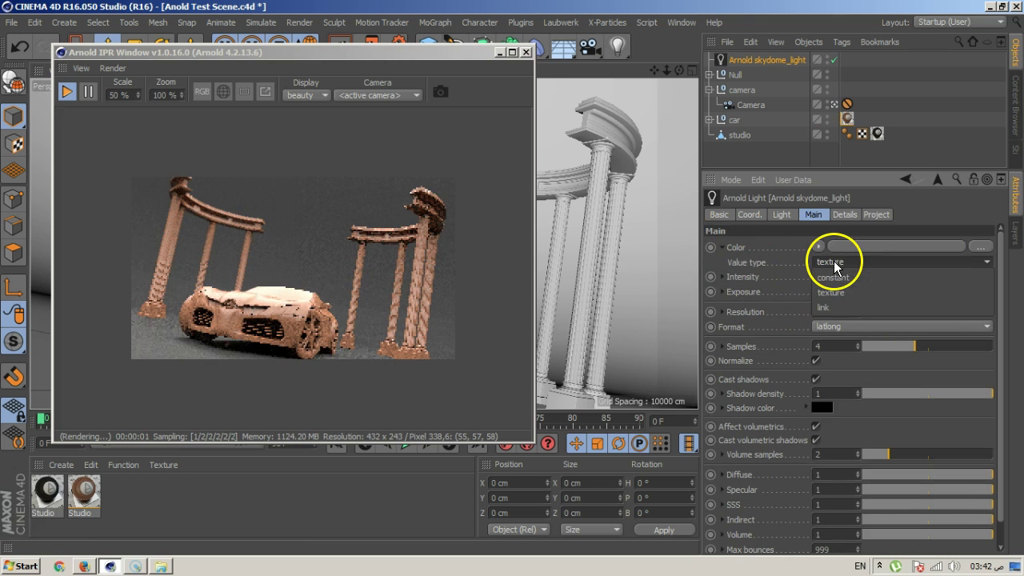
click(836, 278)
click(839, 260)
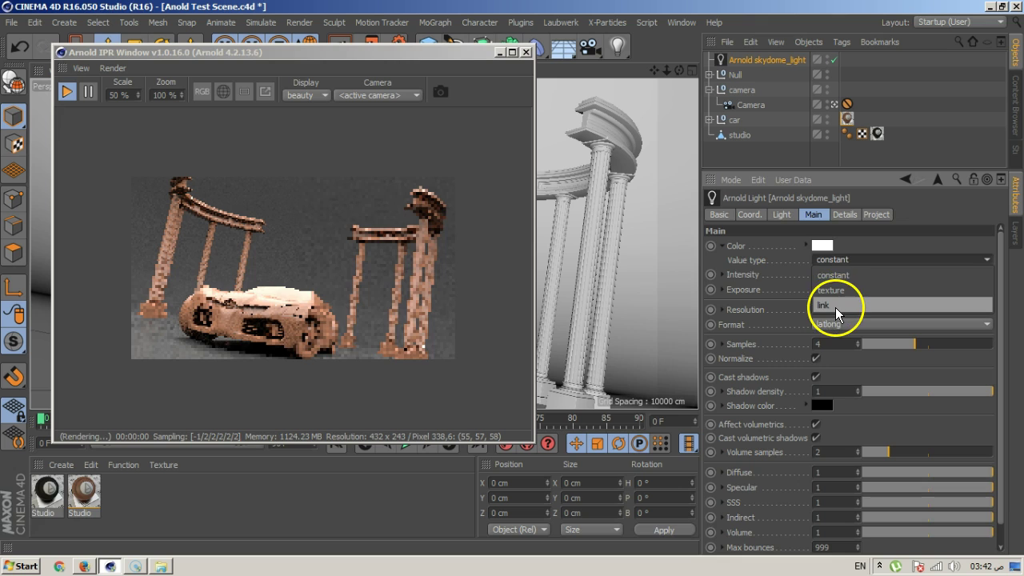
click(836, 312)
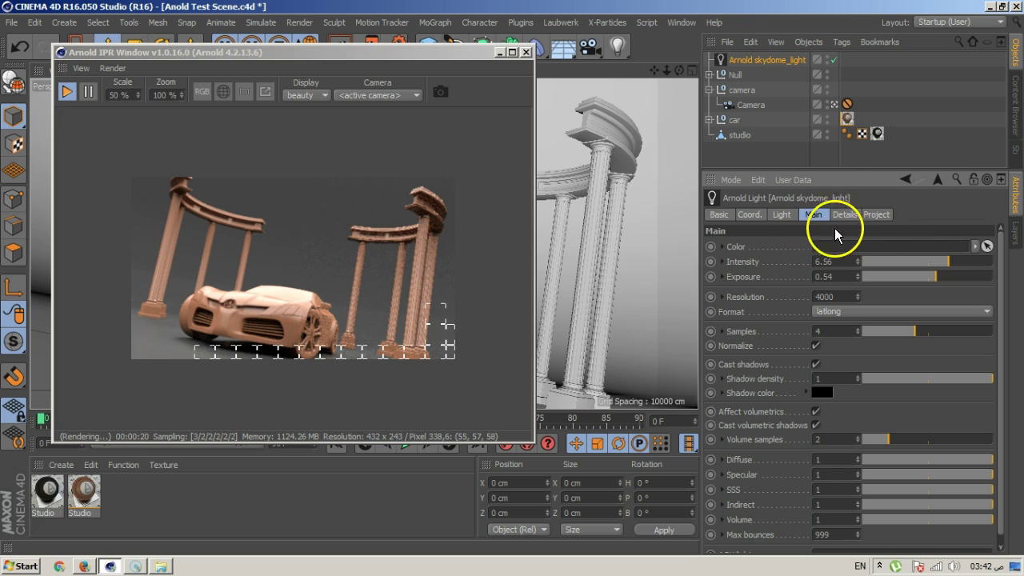
Create a new Arnold standard surface material
drag(339, 53, 470, 54)
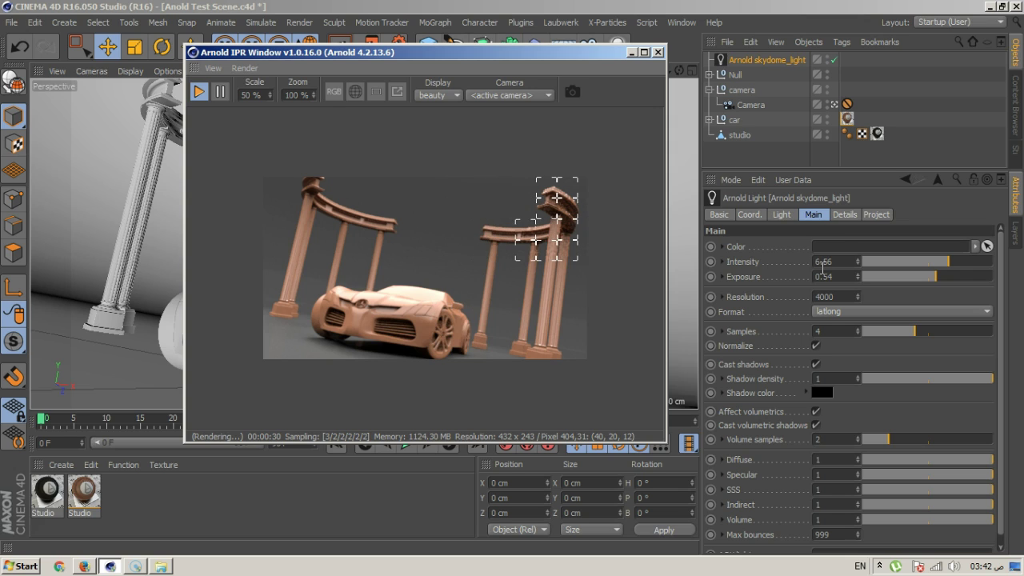
click(777, 304)
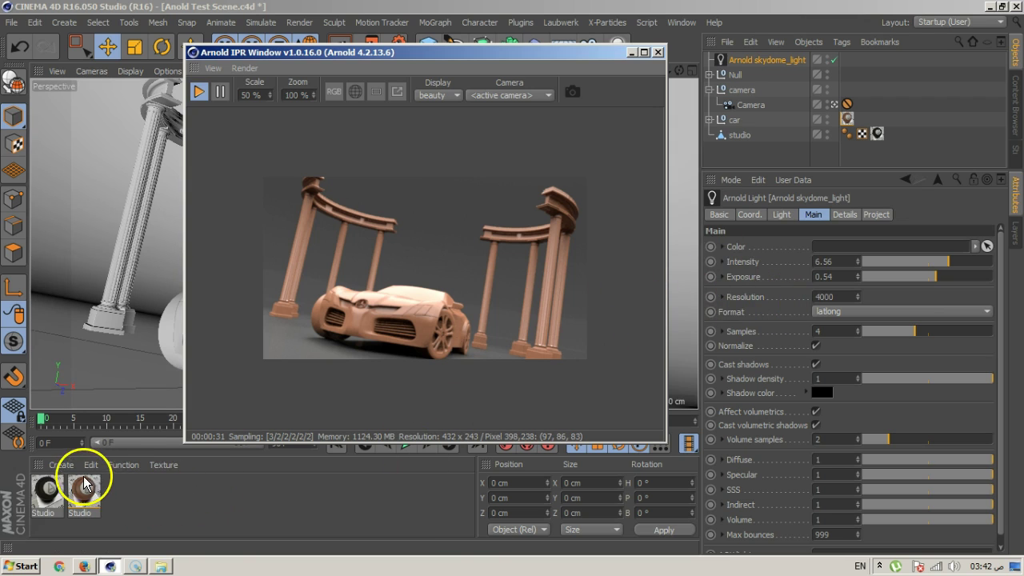
click(62, 466)
mouse_move(115, 348)
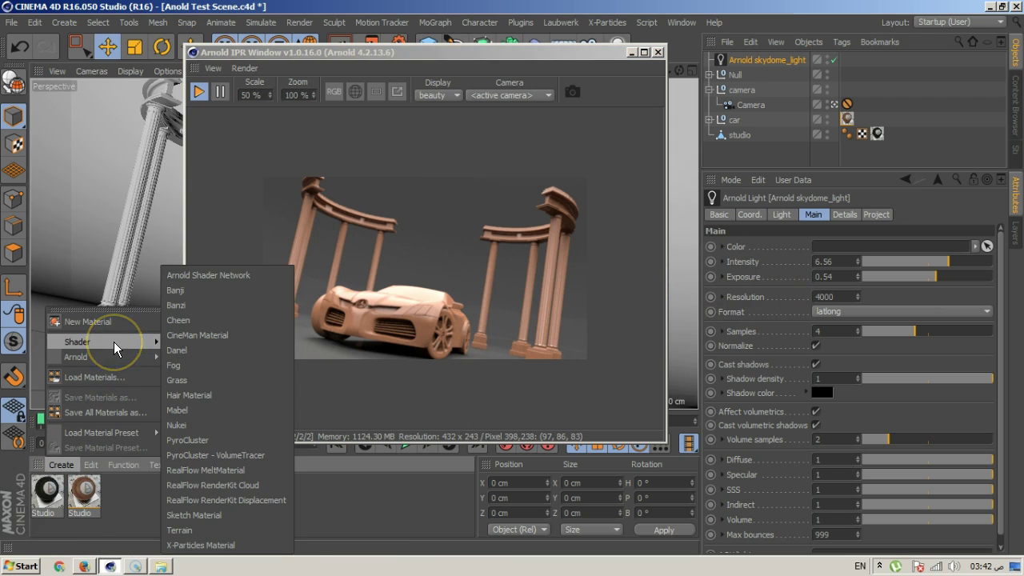
click(126, 365)
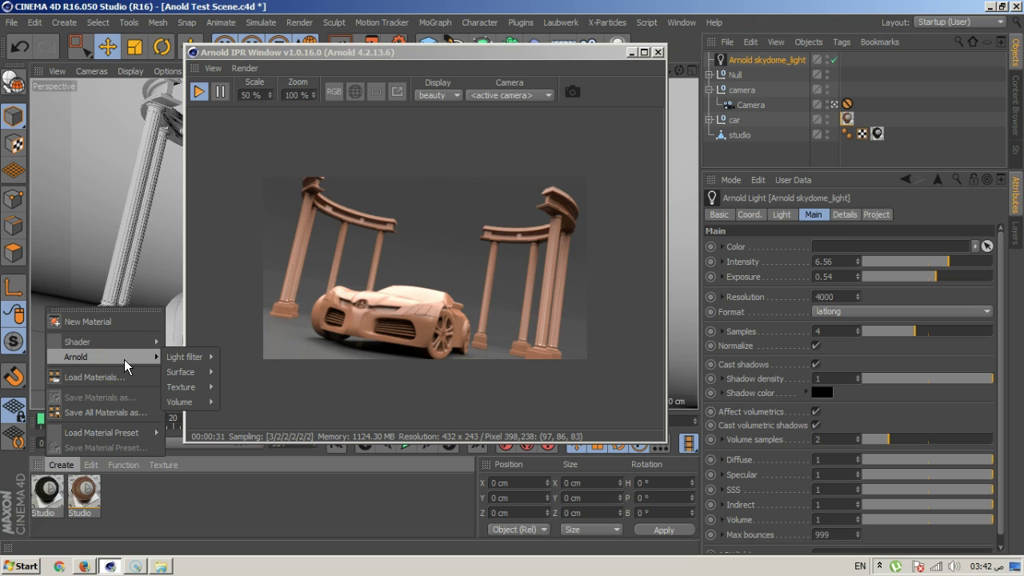
drag(180, 371, 251, 518)
Open the standard material's shader network, widen the graph area and move the standard node away from the output ports
double_click(60, 483)
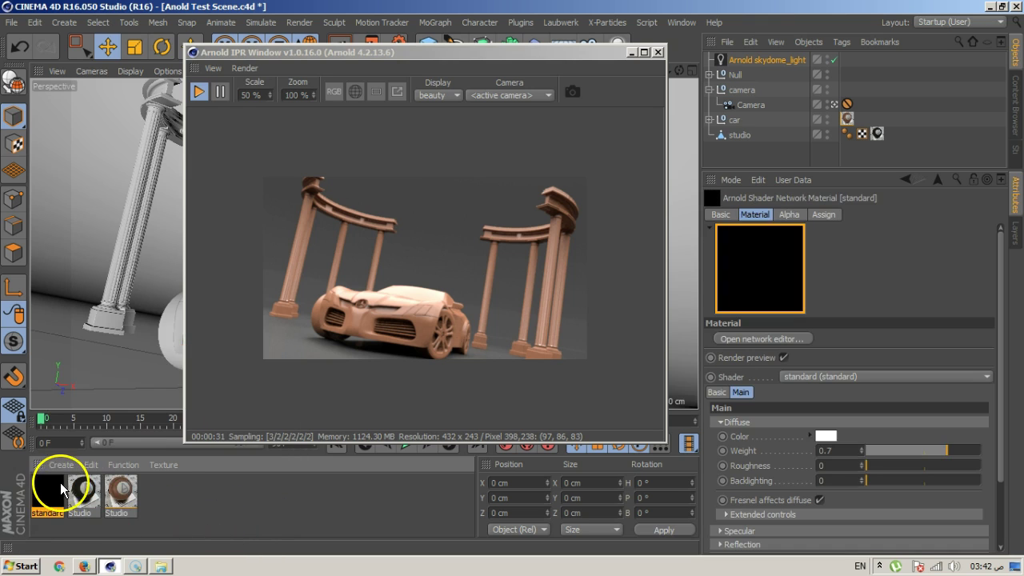
click(399, 159)
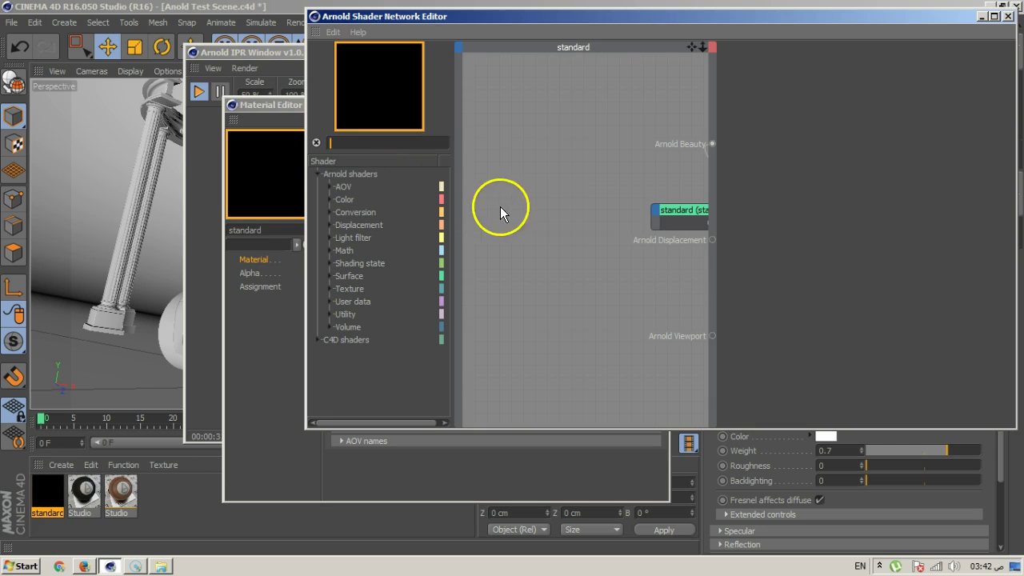
drag(717, 251, 832, 239)
drag(760, 209, 614, 188)
click(613, 187)
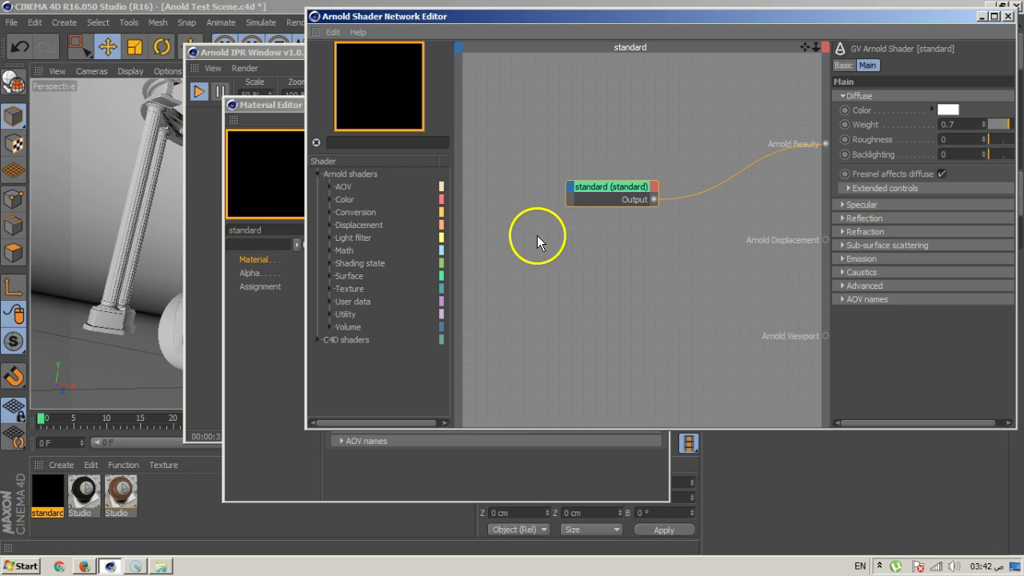
Add an image texture node to the shader network and place it in front of the standard node
text(im)
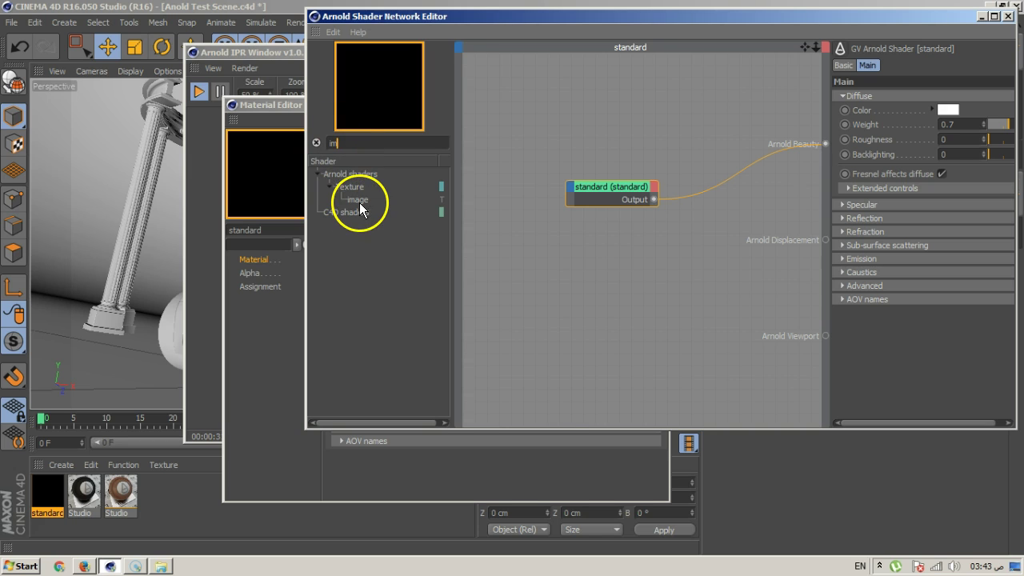
drag(360, 202, 508, 219)
drag(603, 196, 642, 181)
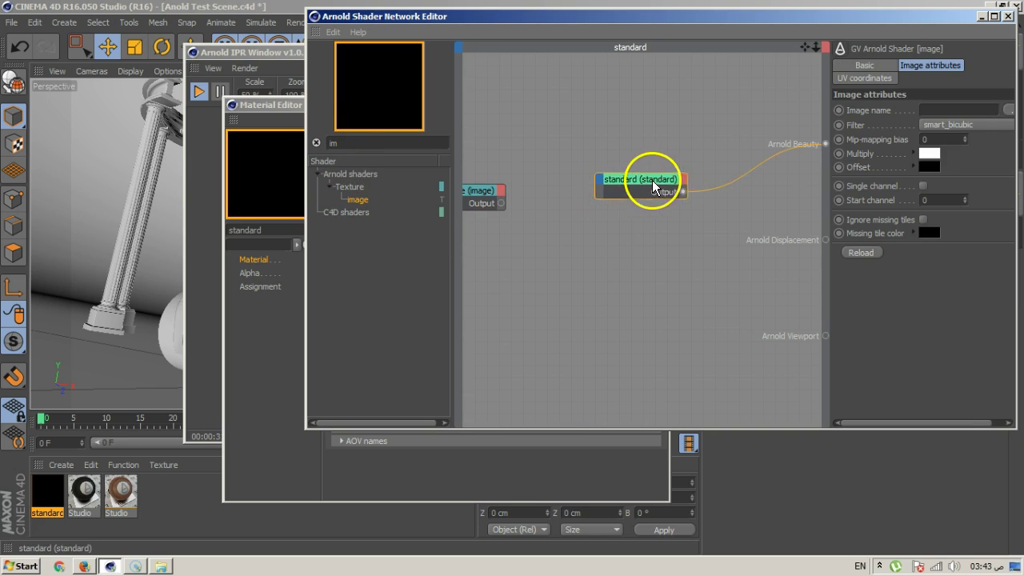
drag(548, 192, 527, 189)
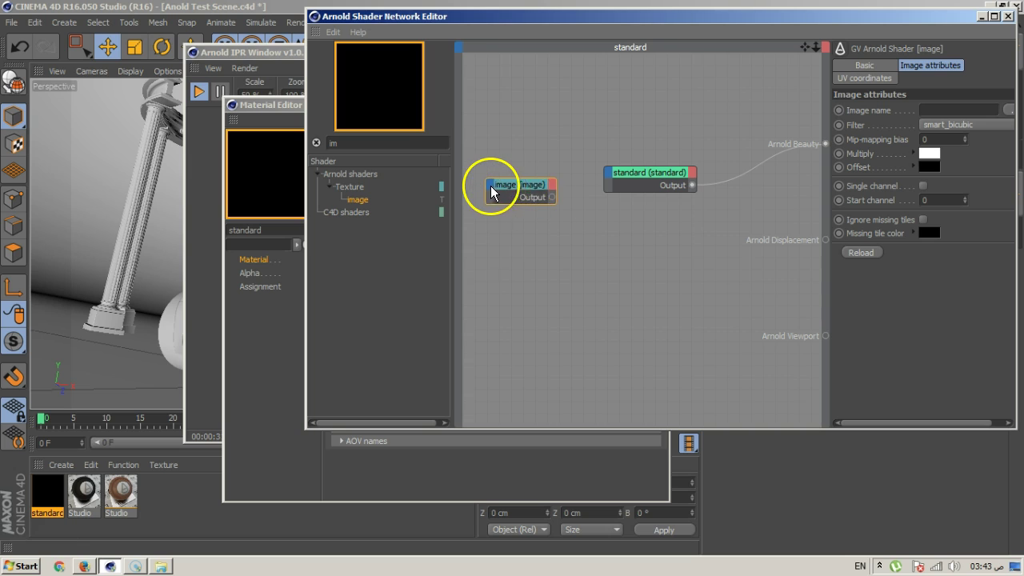
click(490, 187)
mouse_move(502, 198)
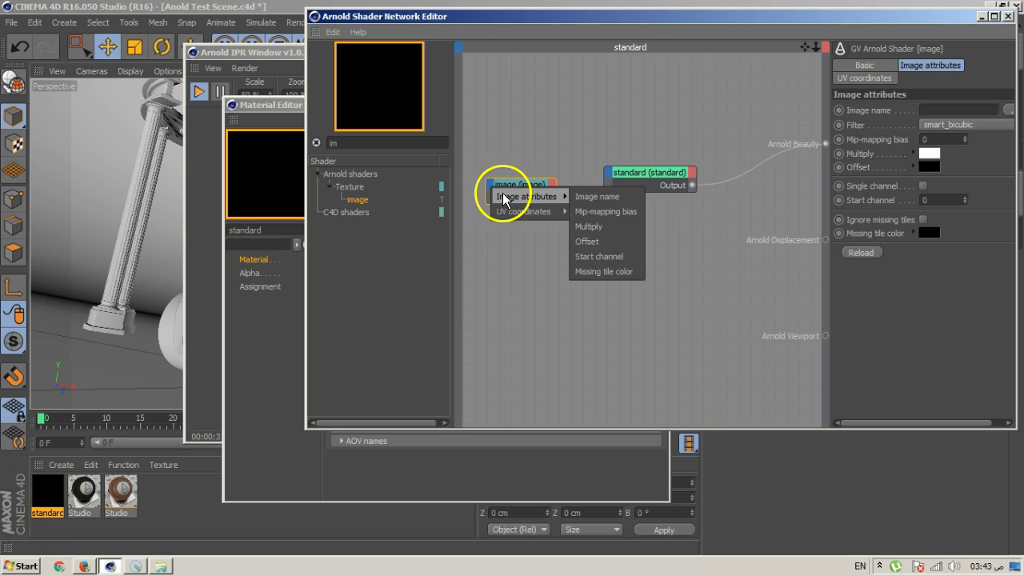
click(520, 288)
Load the Town image from the Pro-Materials Environment folder into the image node, keeping its original file path
click(1007, 109)
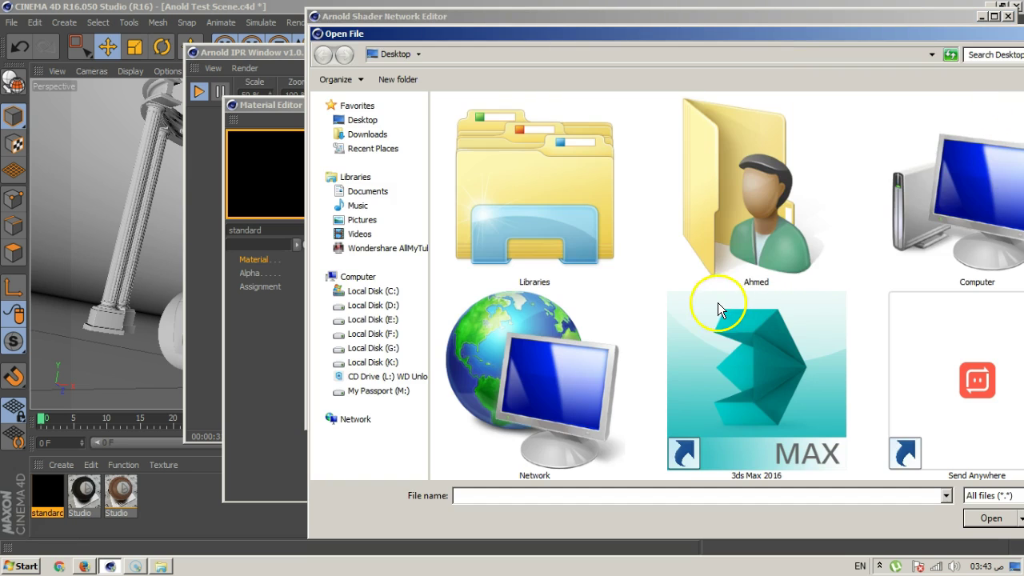
drag(573, 33, 341, 39)
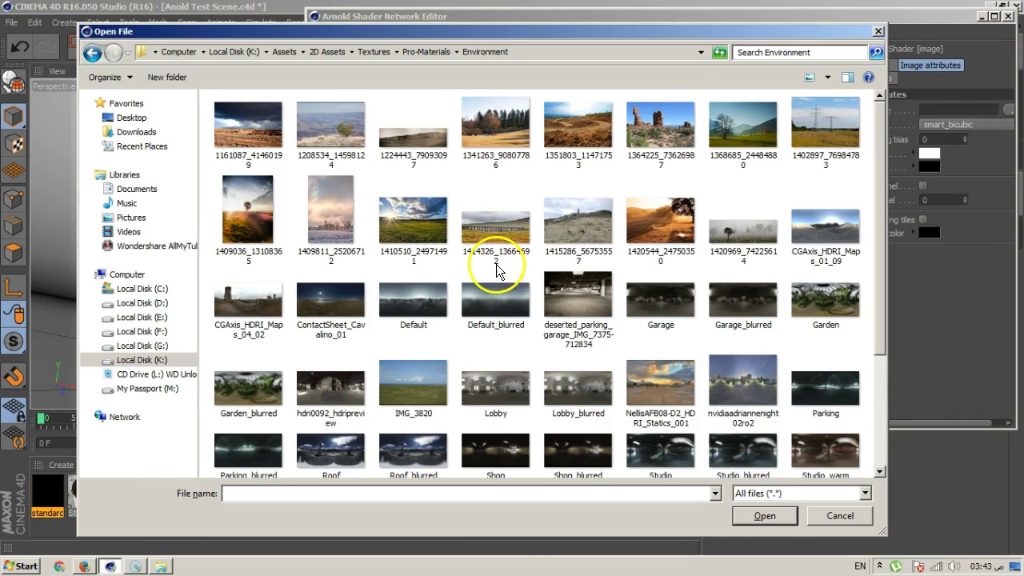
click(652, 236)
scroll(660, 220, down, 2)
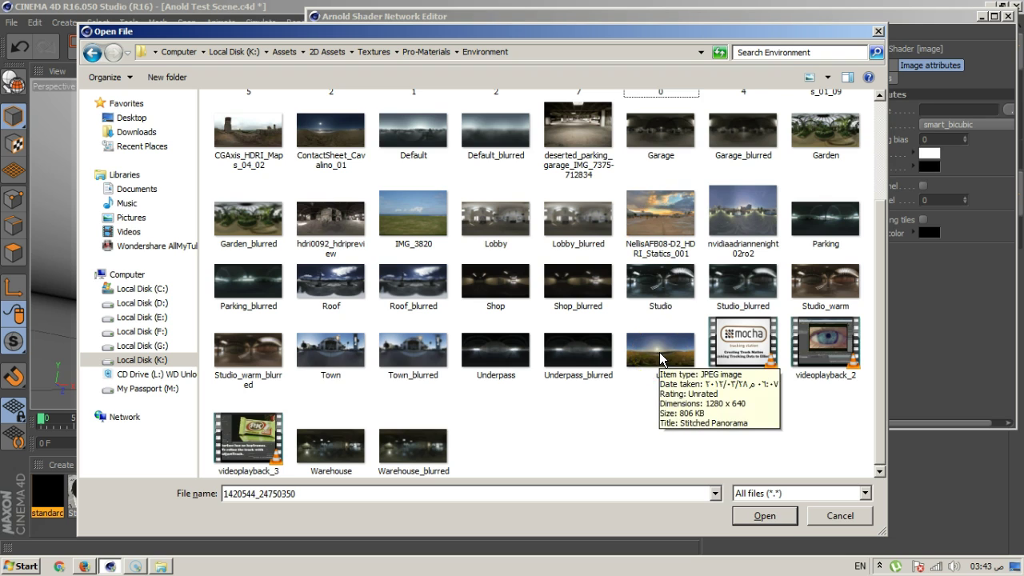
double_click(320, 352)
click(585, 325)
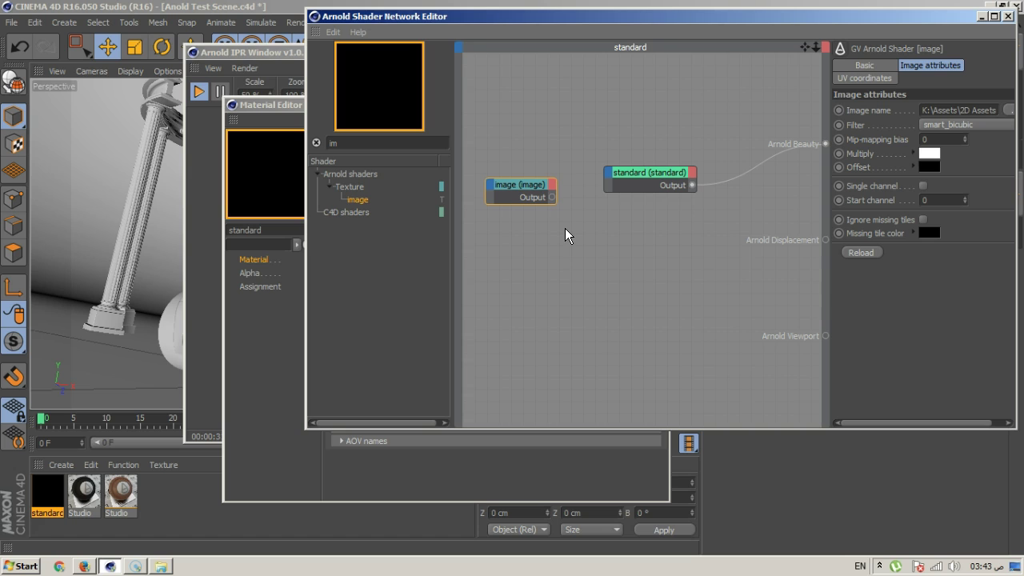
Stop the IPR render and connect the image node's output to the standard node's diffuse color
click(264, 51)
click(199, 92)
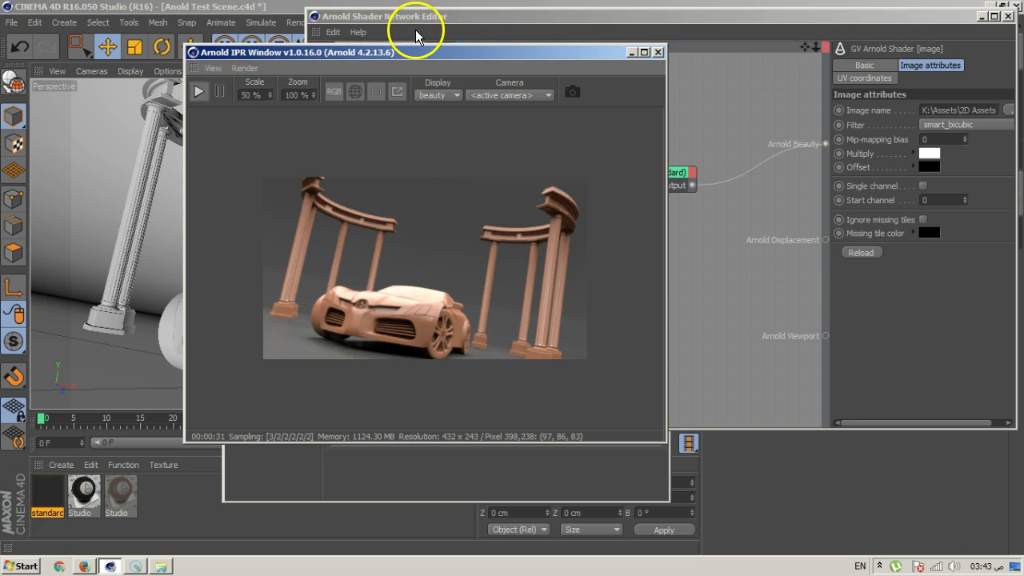
click(418, 40)
mouse_move(553, 196)
mouse_down()
mouse_move(608, 176)
mouse_move(616, 183)
mouse_up()
mouse_move(553, 196)
mouse_down()
mouse_move(609, 181)
mouse_move(756, 183)
mouse_up()
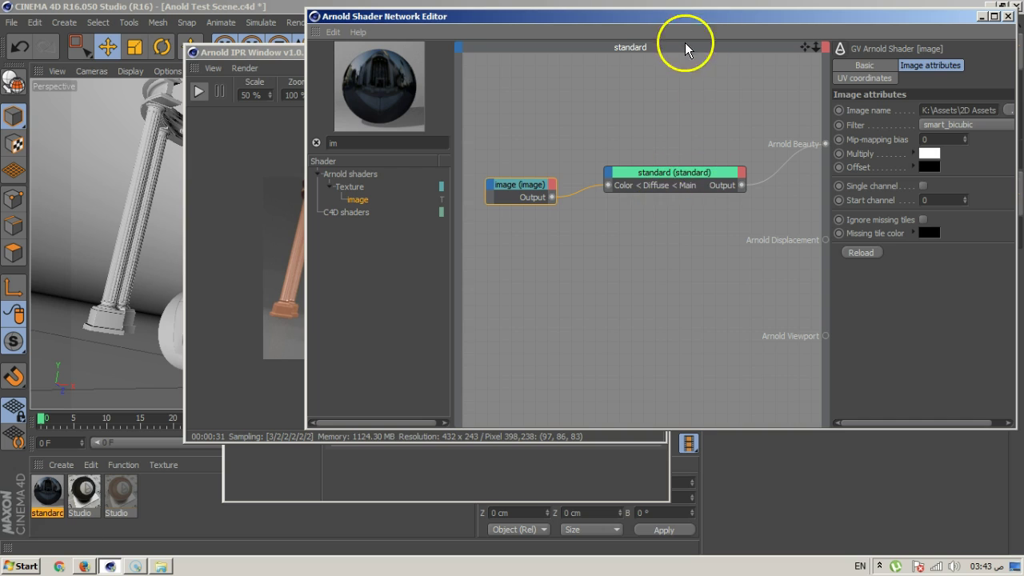
Link the standard material to the Arnold skydome light's color
drag(675, 25, 573, 32)
drag(564, 164, 590, 206)
drag(411, 15, 207, 64)
click(756, 60)
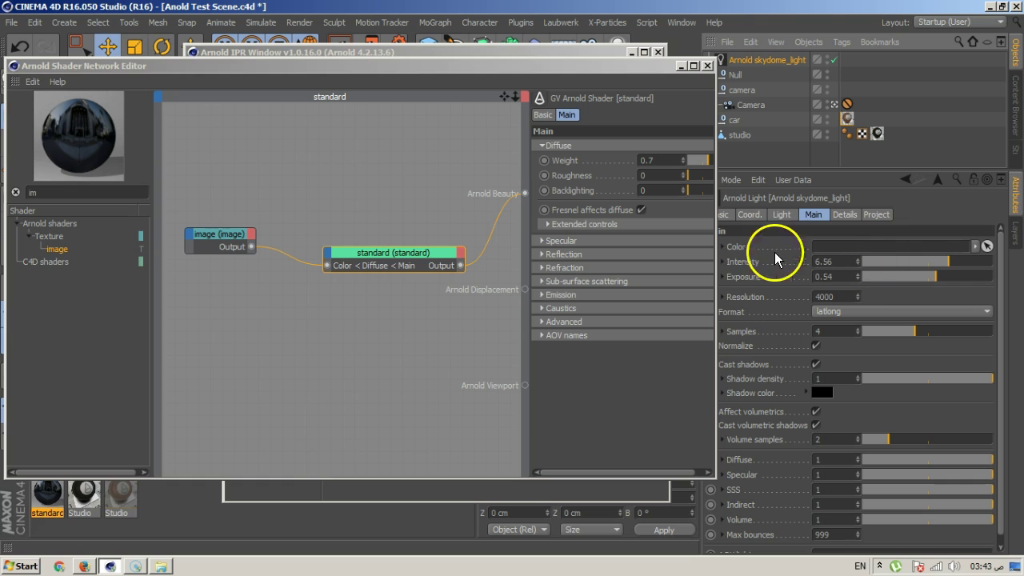
drag(46, 492, 834, 252)
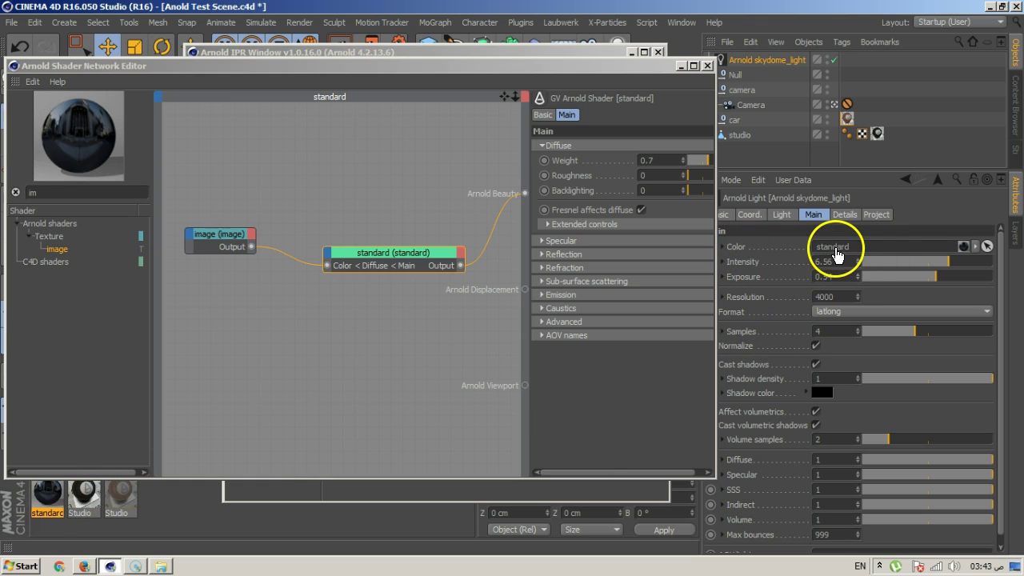
Set the IPR and shader network windows apart and examine the render alongside the skydome light's linked color
drag(377, 70, 741, 57)
drag(362, 57, 176, 43)
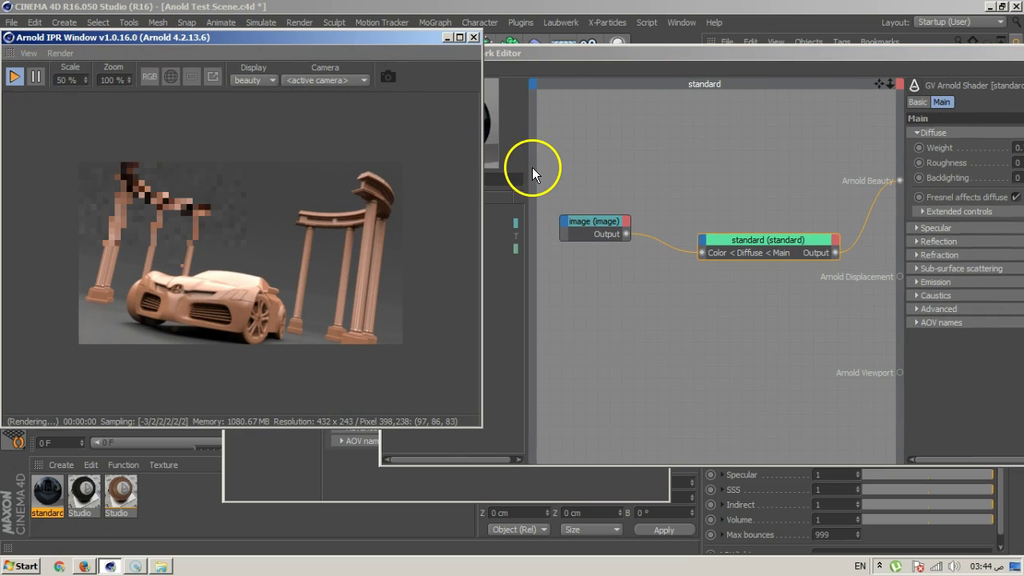
drag(623, 50, 258, 326)
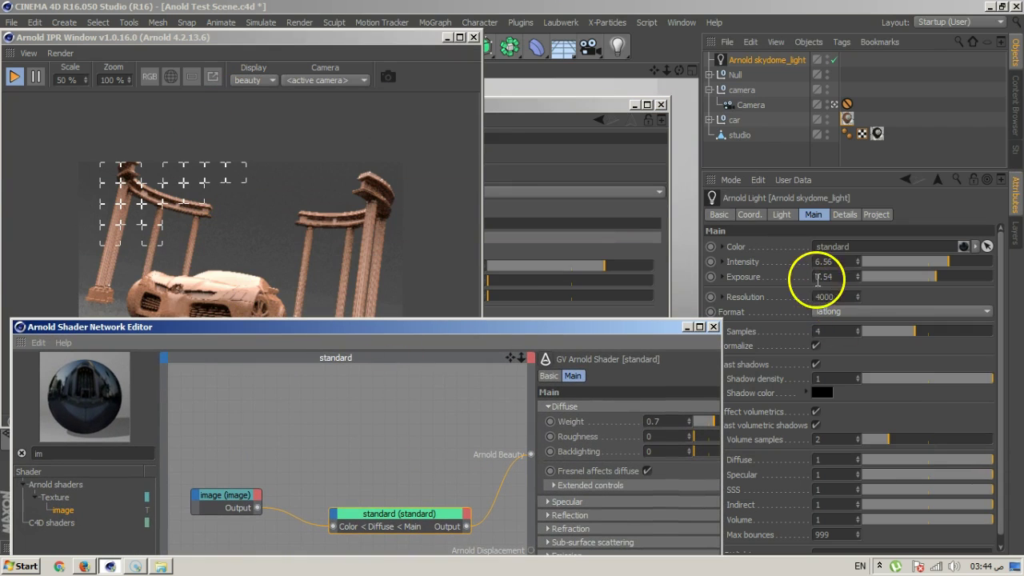
click(724, 247)
click(723, 247)
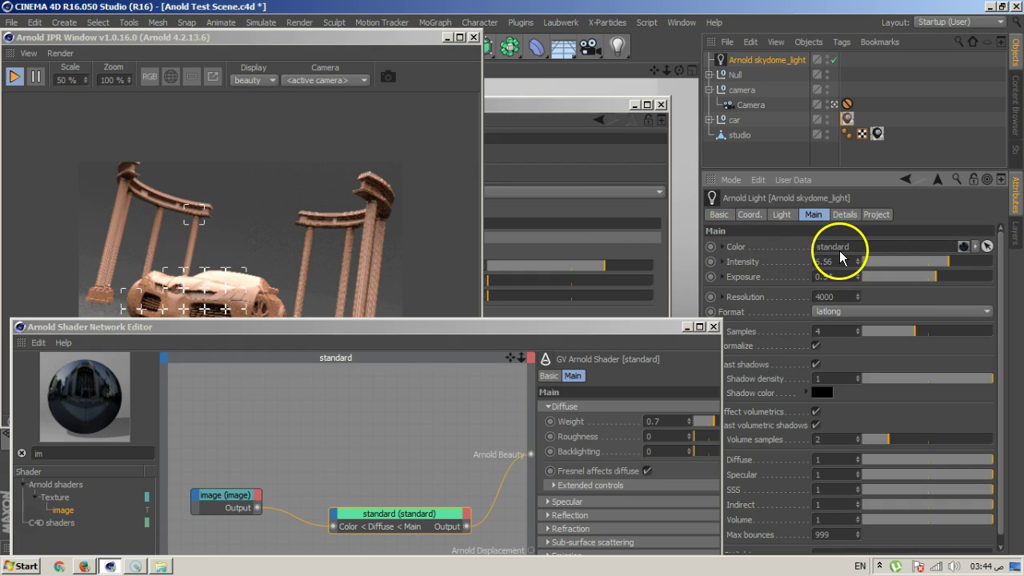
Add a color_correct node to the shader network and spread the nodes so it sits between image and standard
drag(293, 327, 522, 31)
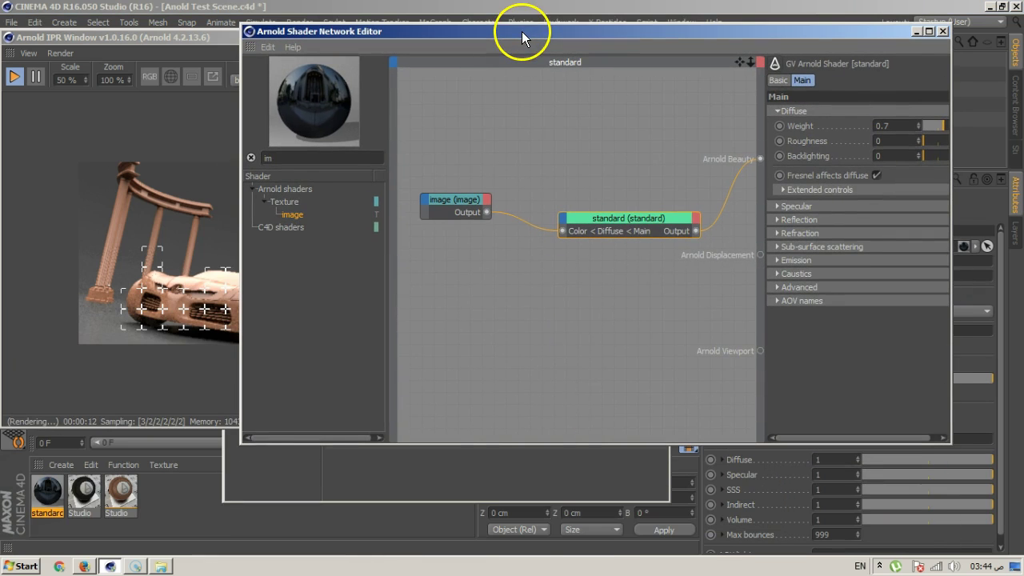
click(543, 283)
click(310, 157)
text(color)
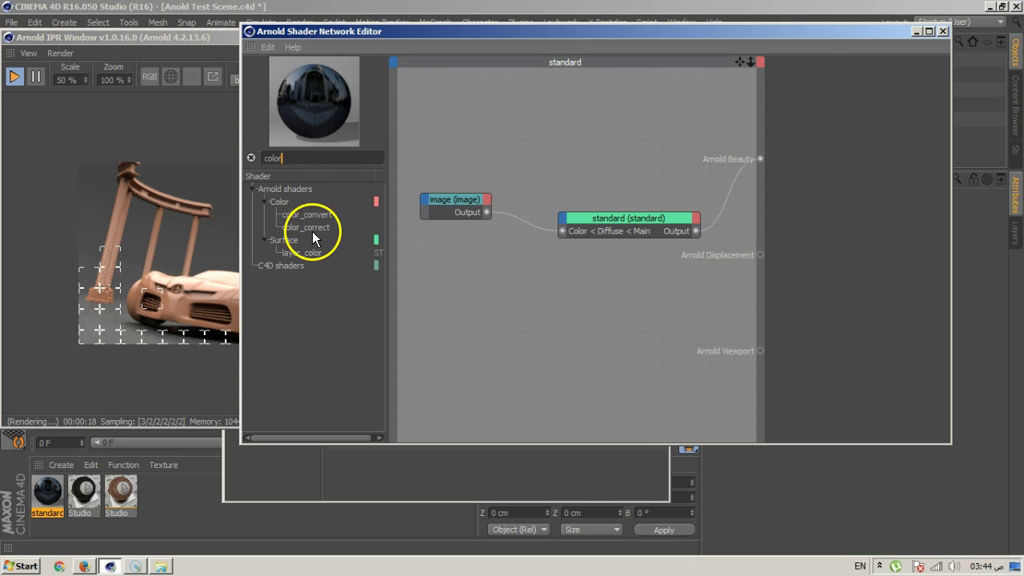
drag(312, 230, 524, 240)
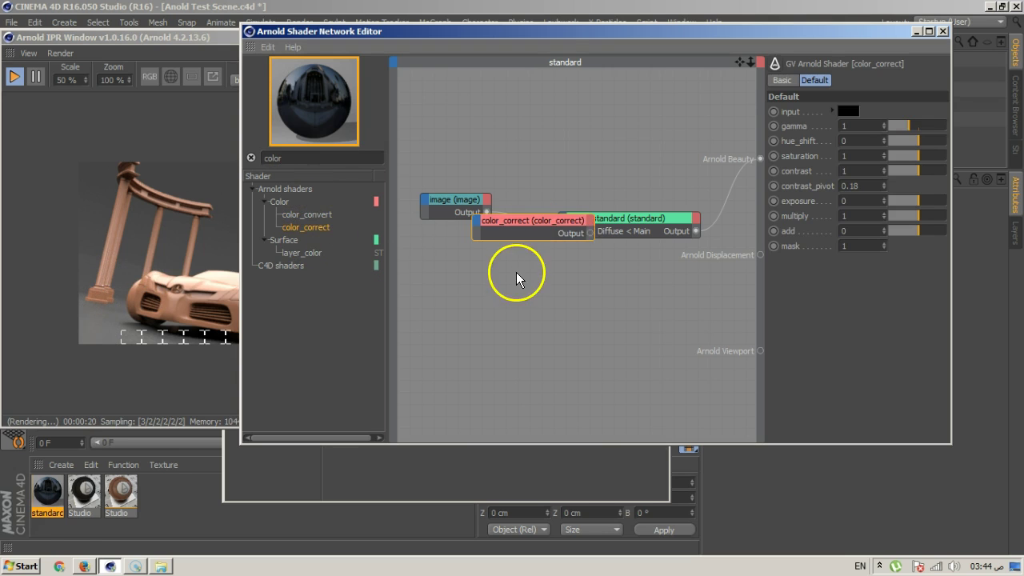
drag(606, 216, 638, 144)
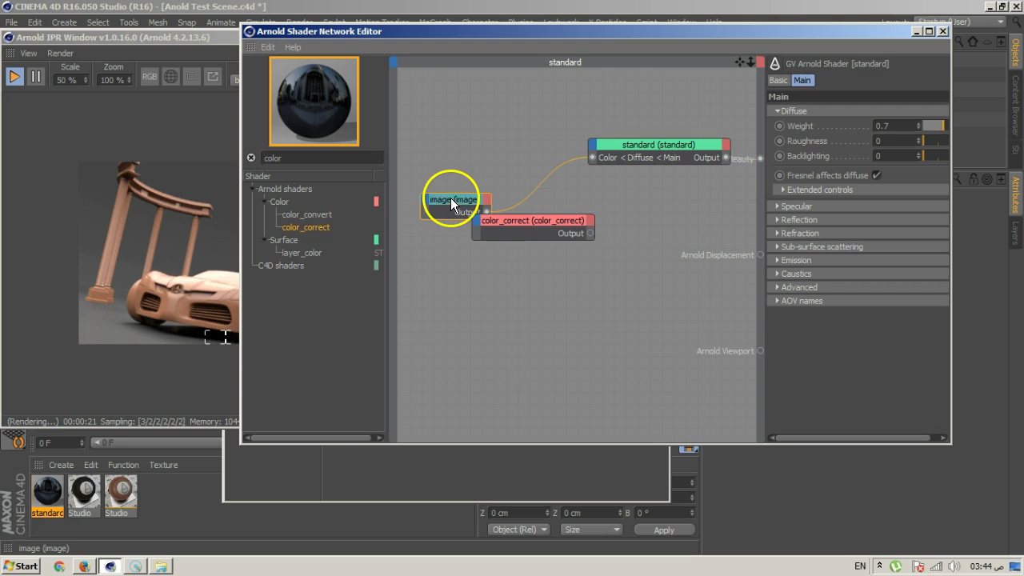
drag(450, 197, 417, 191)
drag(503, 222, 539, 229)
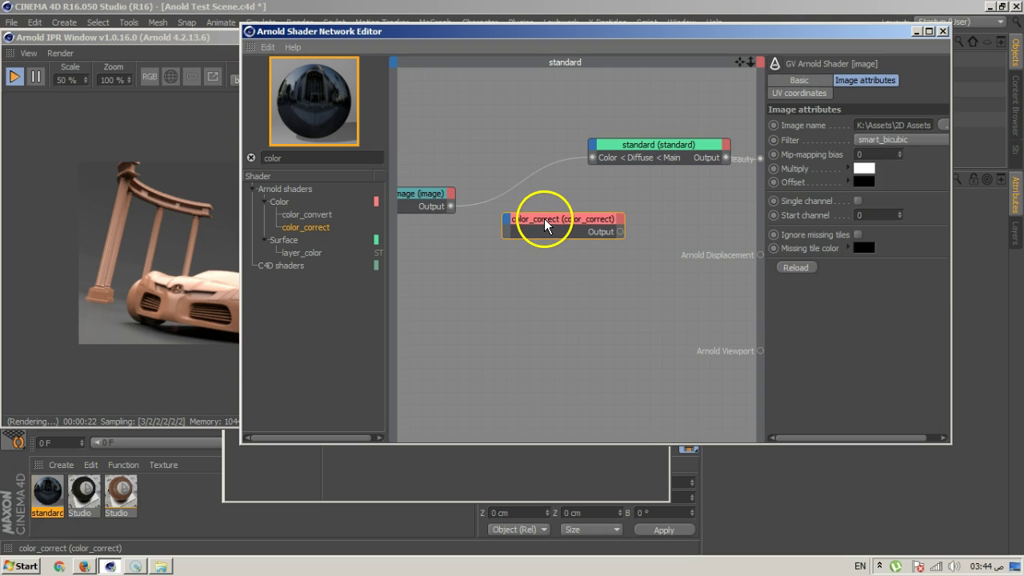
Replace the direct image-to-standard link by routing the image through color_correct into the standard node's diffuse color
click(507, 183)
key(Delete)
drag(553, 224, 555, 214)
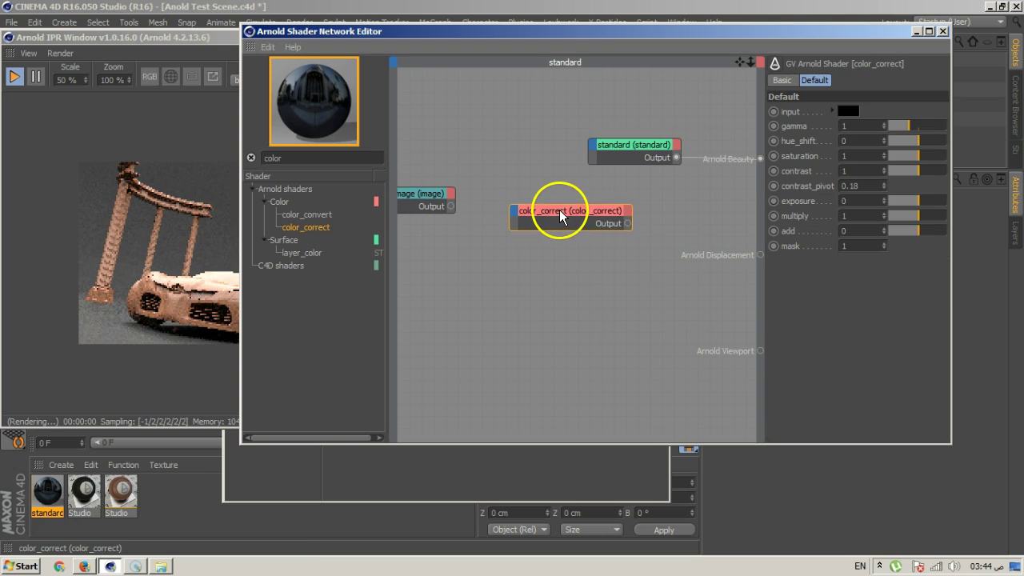
drag(451, 206, 737, 156)
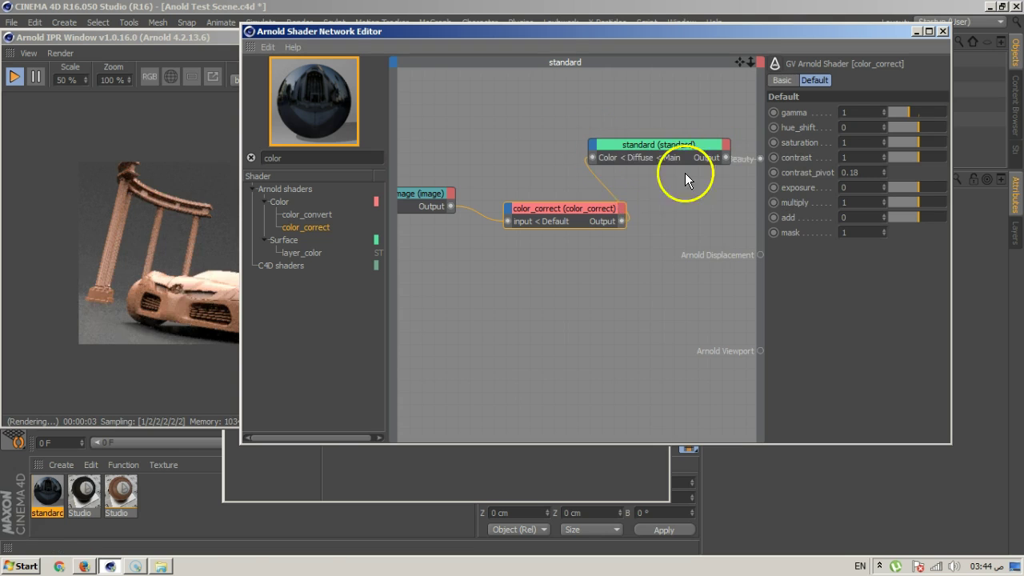
drag(594, 205, 571, 213)
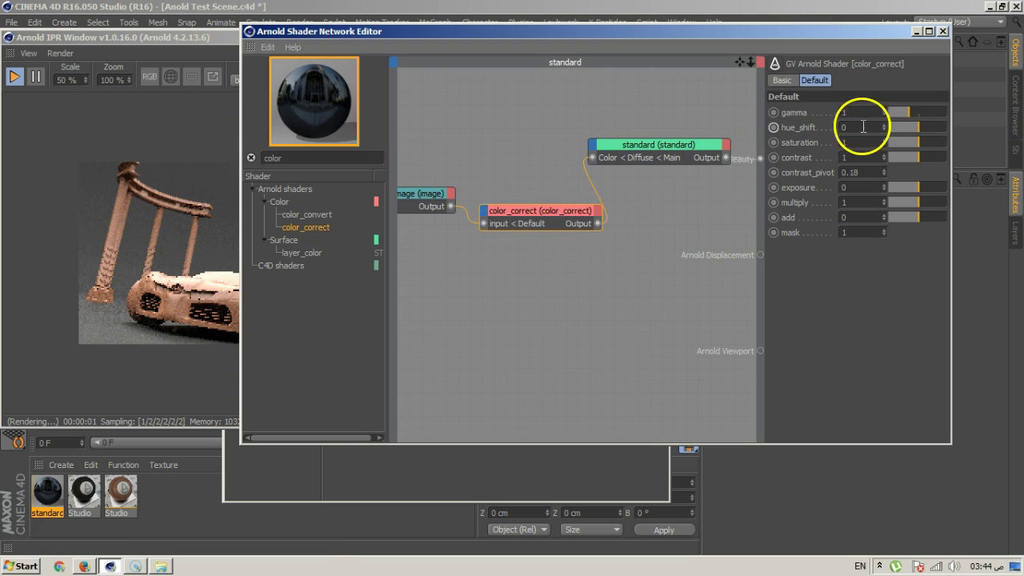
Stop the IPR render and set color_correct's gamma to 2.04, contrast to 1.54 and exposure to 0.88
drag(902, 112, 931, 112)
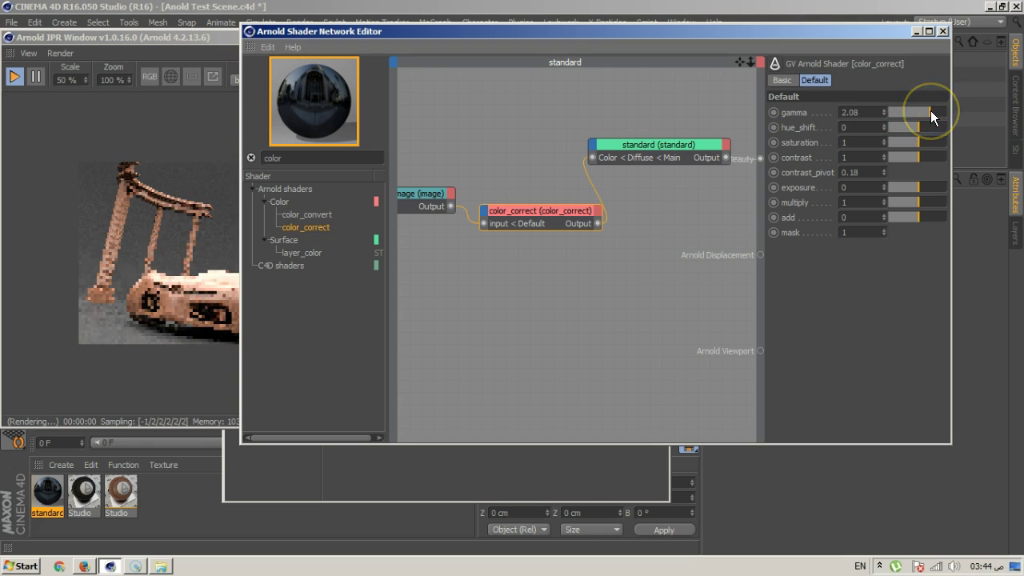
click(72, 127)
click(528, 28)
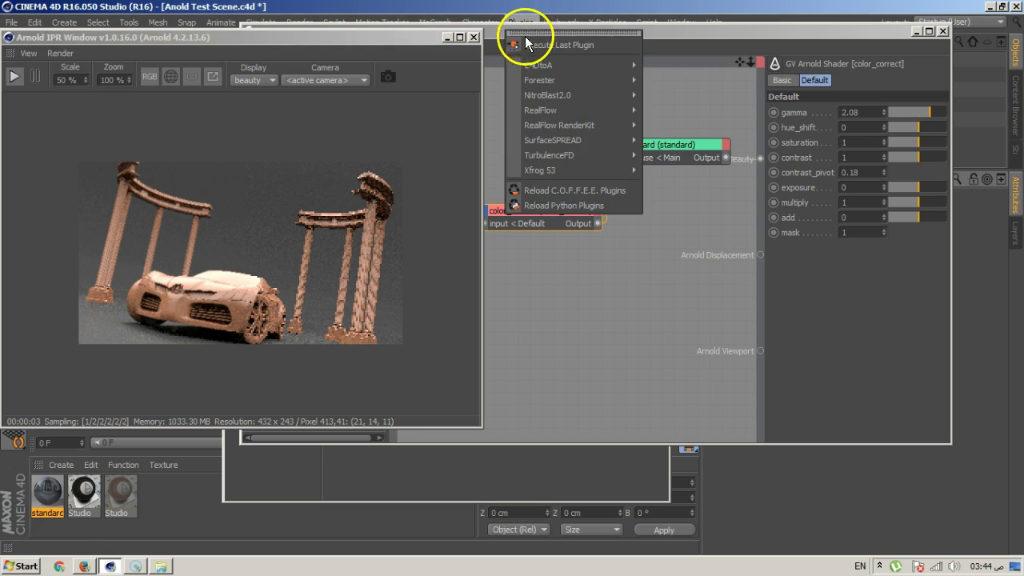
click(708, 35)
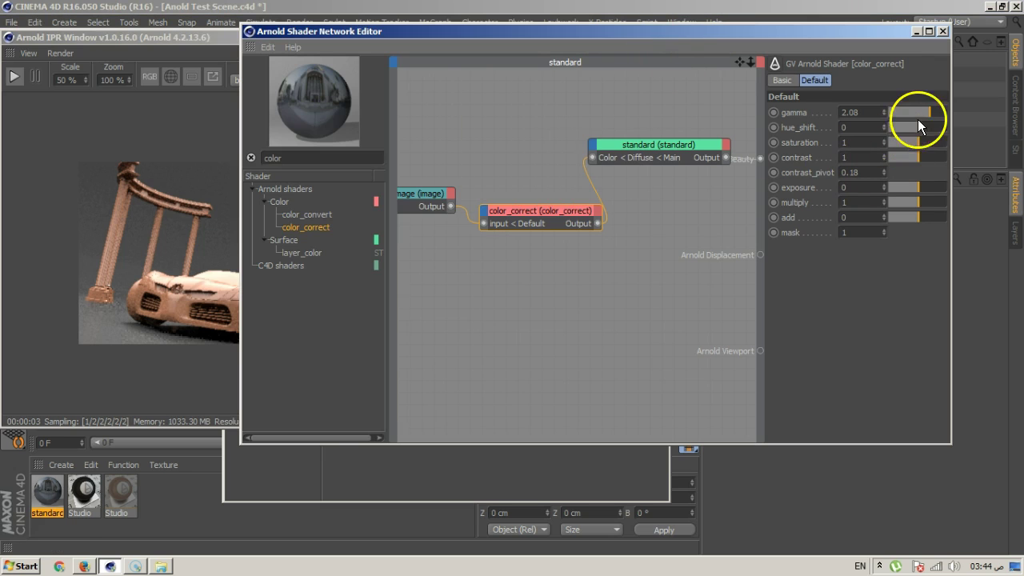
drag(901, 112, 929, 113)
drag(916, 161, 929, 157)
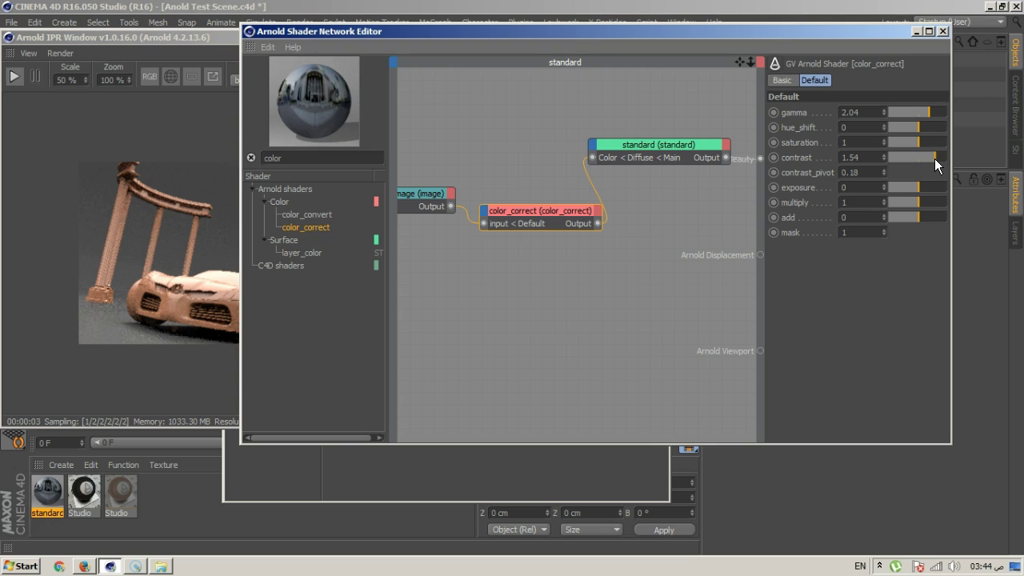
drag(919, 190, 926, 189)
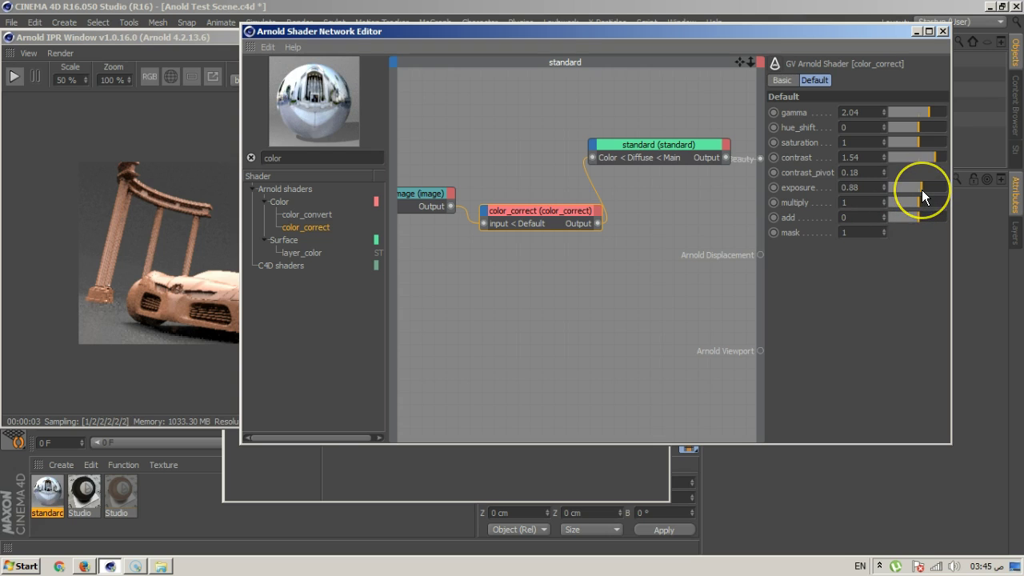
Close the material editor, reselect the skydome light and restart the IPR render
click(325, 152)
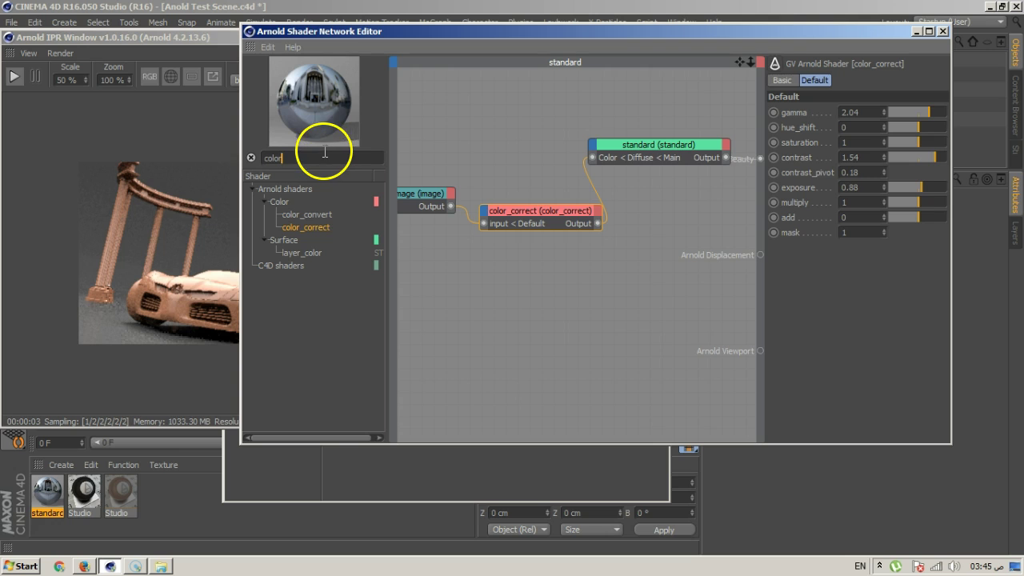
drag(772, 35, 497, 382)
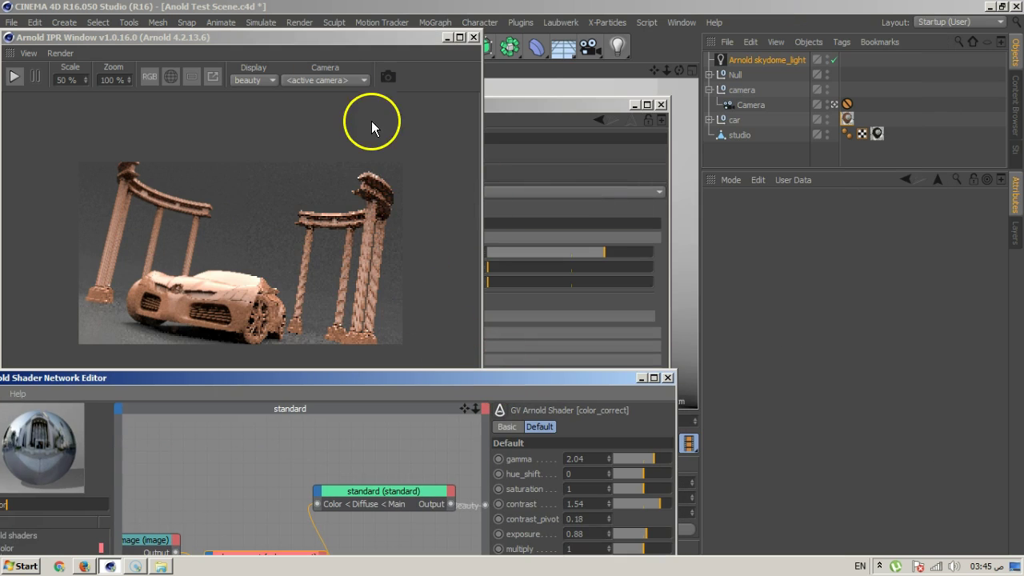
click(597, 101)
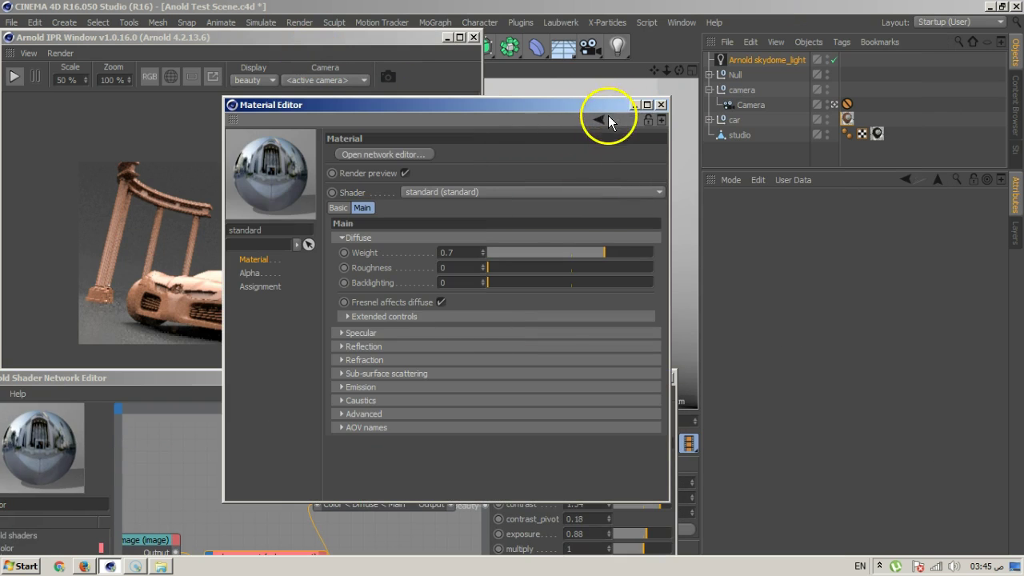
click(661, 105)
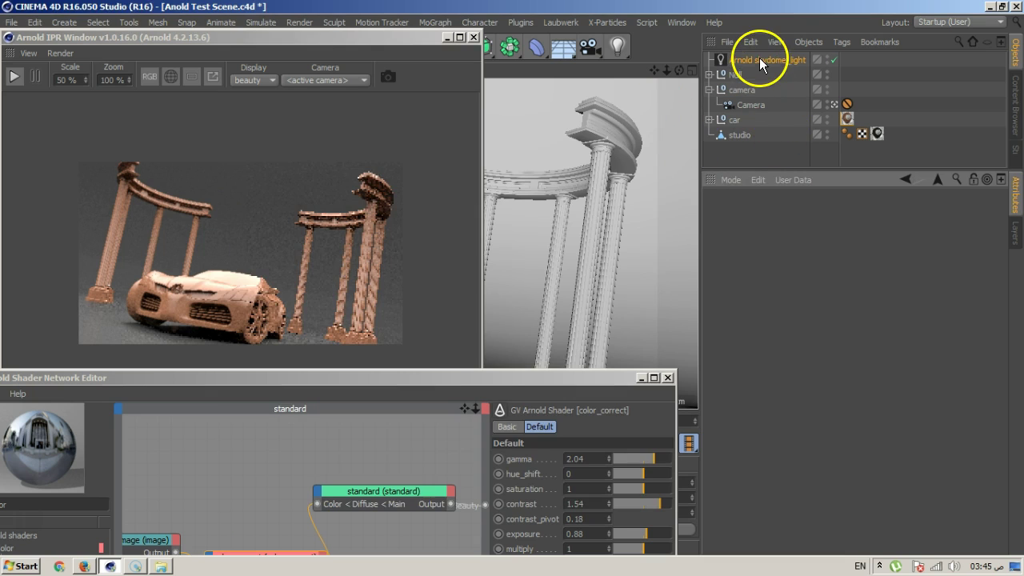
click(723, 246)
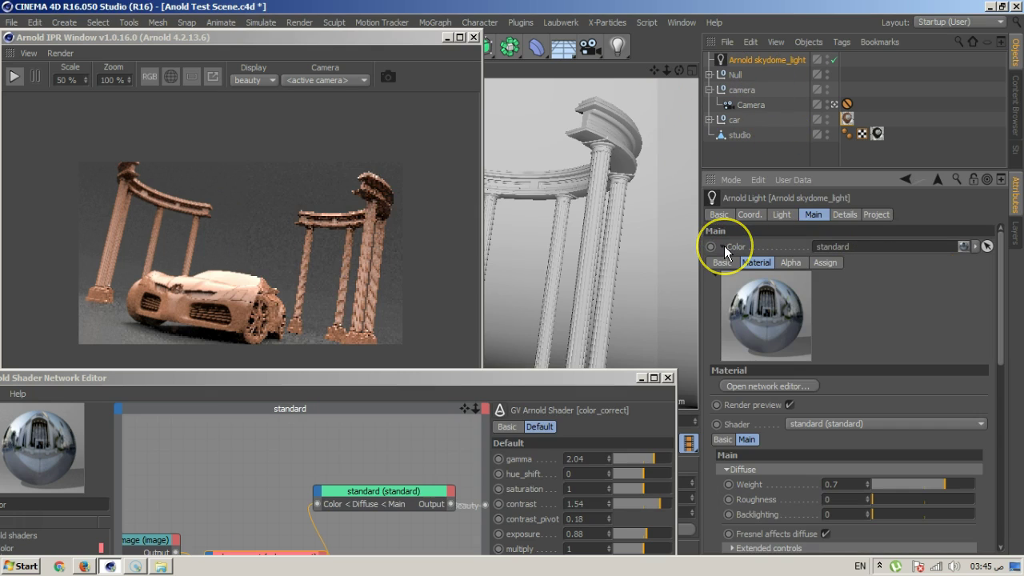
click(724, 246)
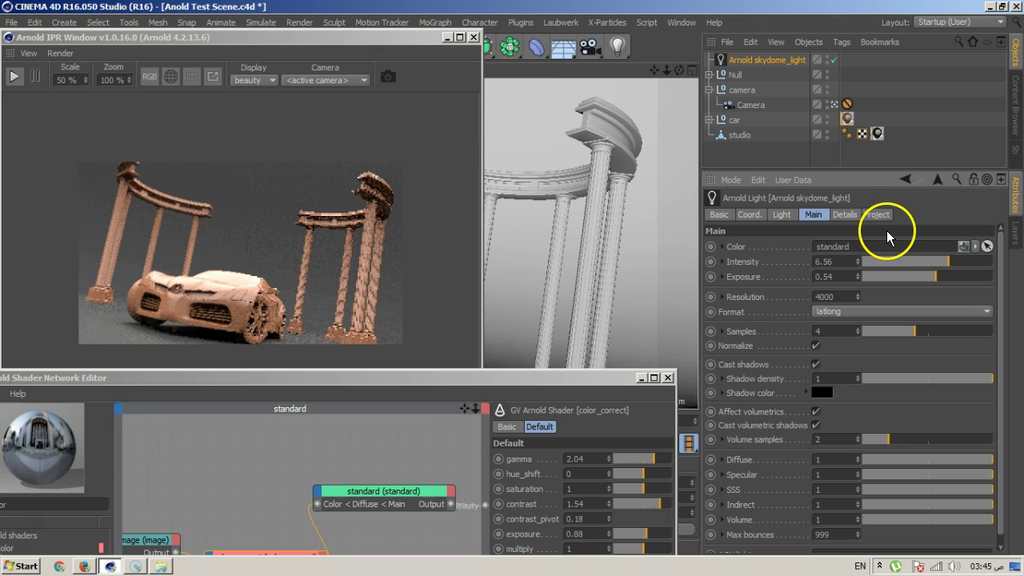
click(27, 88)
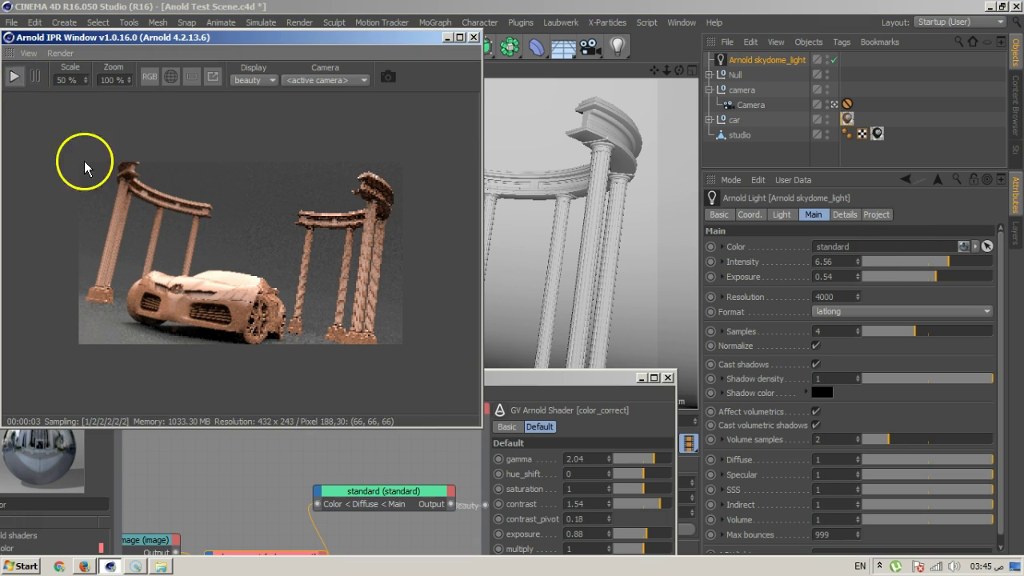
click(85, 168)
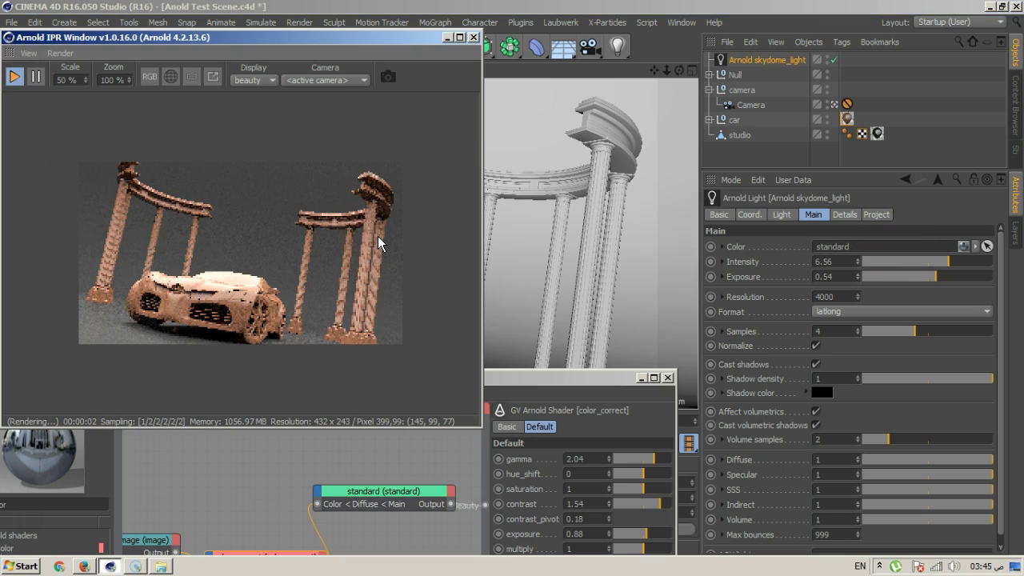
Lower the skydome light's exposure to 0.2 and raise its intensity while checking the render in the IPR window
drag(279, 40, 423, 21)
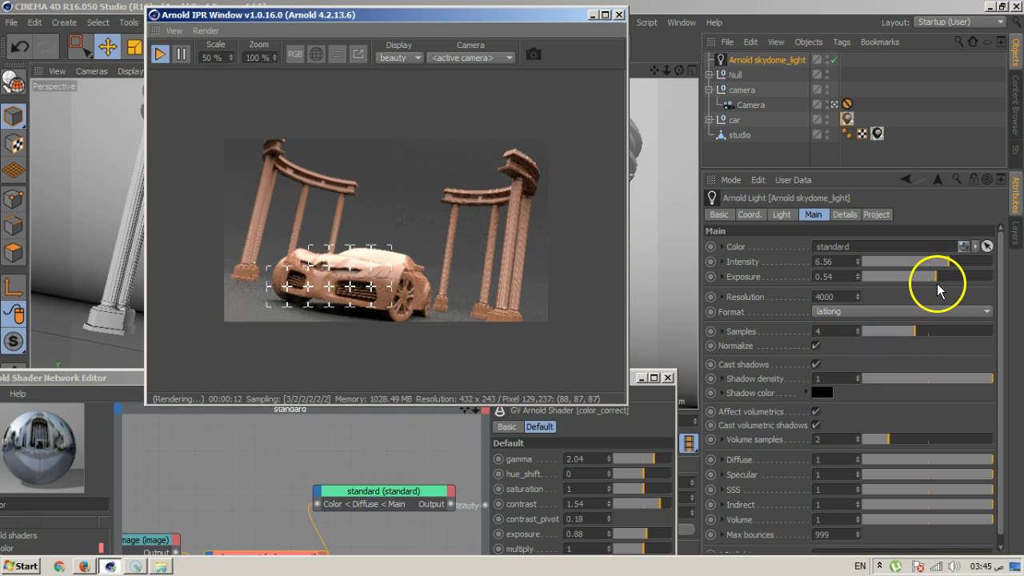
drag(948, 274, 978, 269)
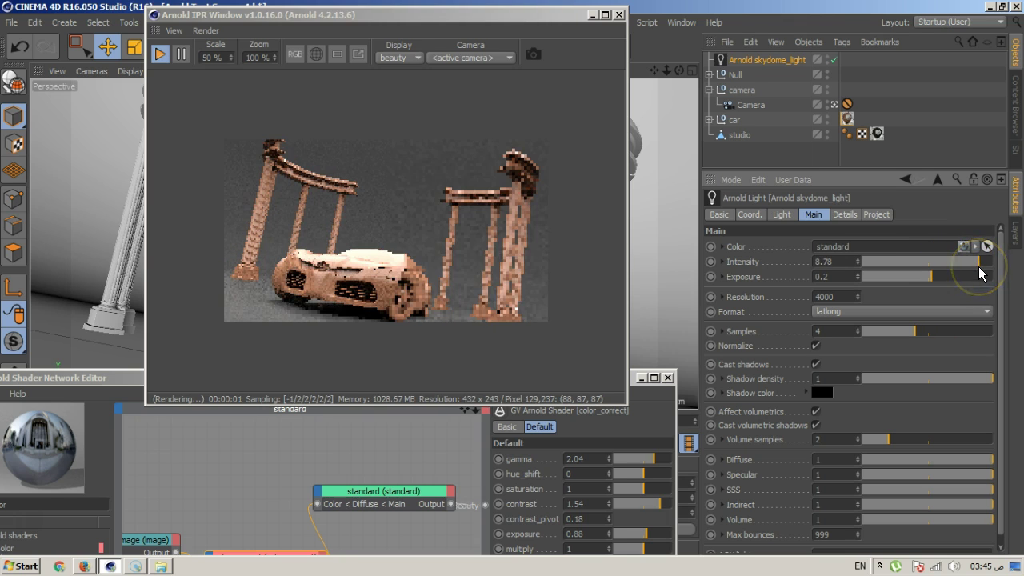
drag(978, 260, 961, 274)
drag(389, 18, 621, 42)
Bring the shader network back into view and clear the color search from the shader list
drag(258, 394, 409, 80)
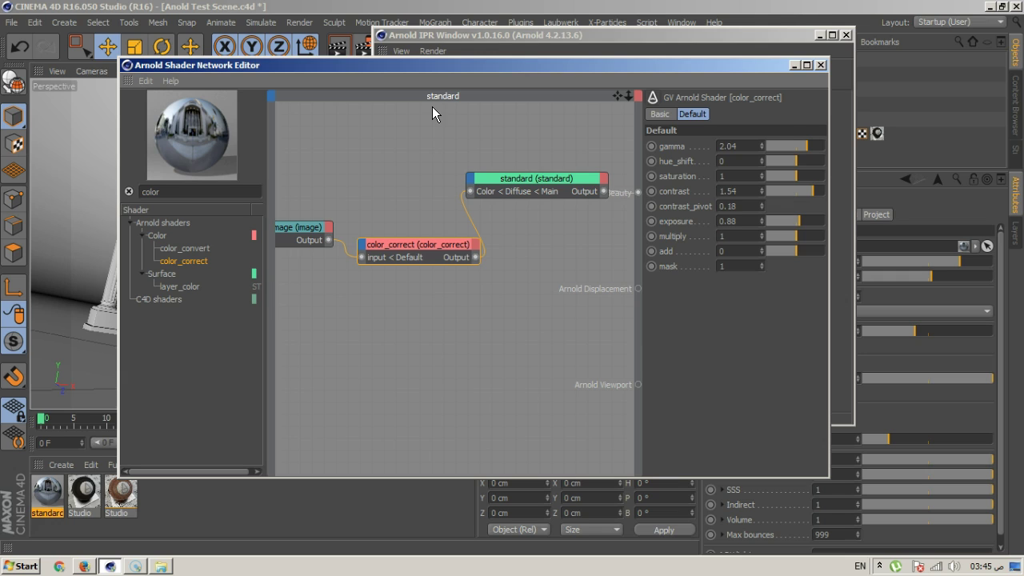
key(BackSpace)
key(BackSpace)
key(BackSpace)
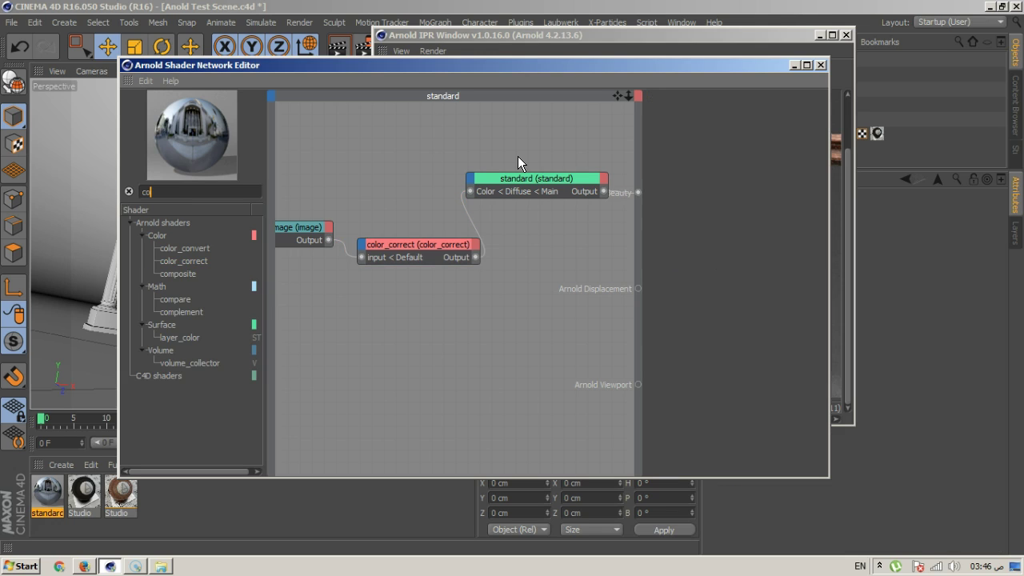